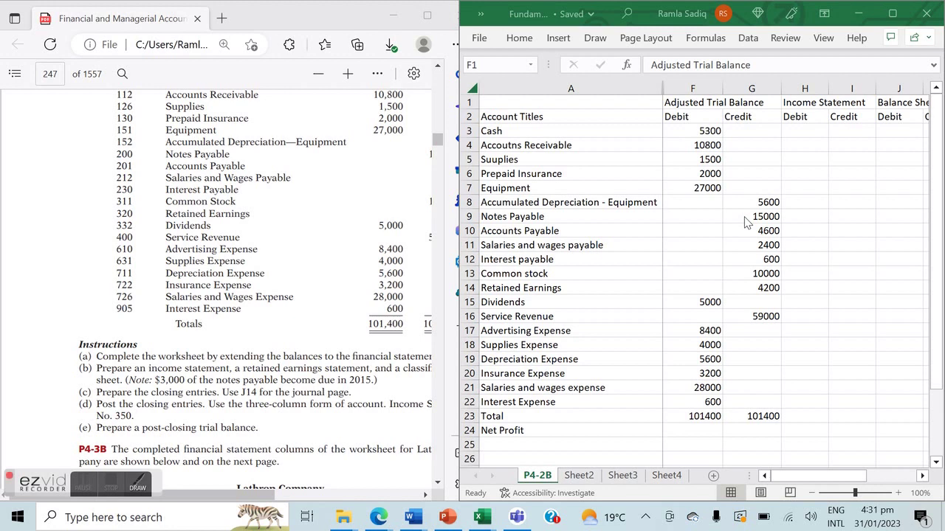
Switch to the textbook PDF and review problem P4-2B for Eagle Company, including its adjusted trial balance and instructions (a) to (e).
key(alt+Tab)
scroll(222, 295, up, 5)
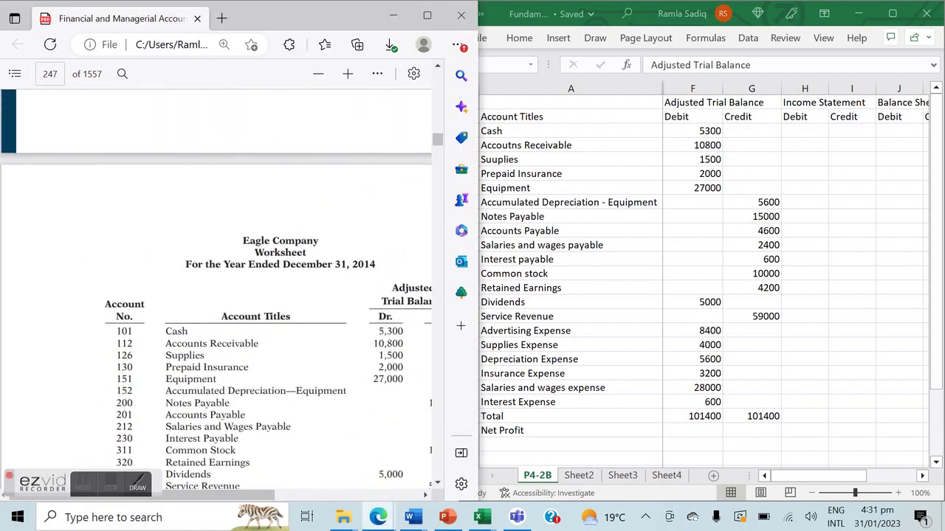
scroll(216, 289, up, 2)
scroll(216, 296, right, 5)
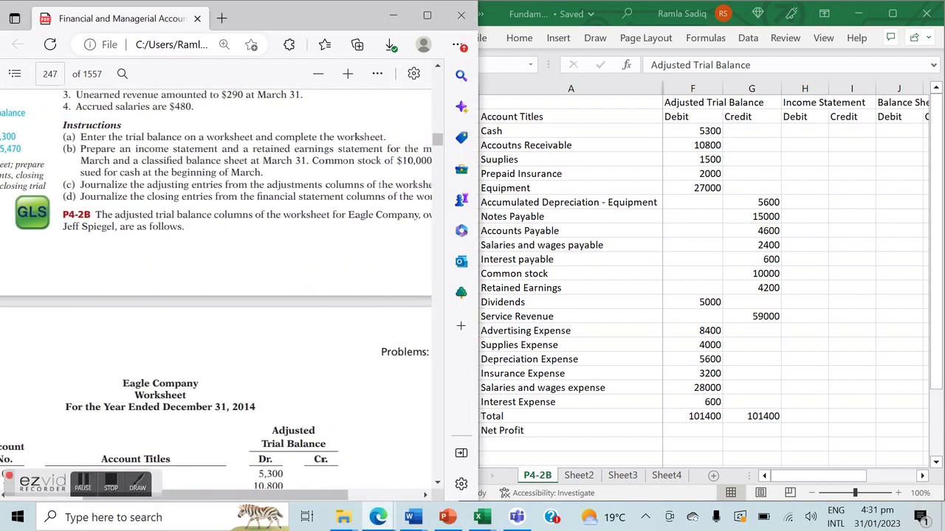
scroll(125, 260, left, 1)
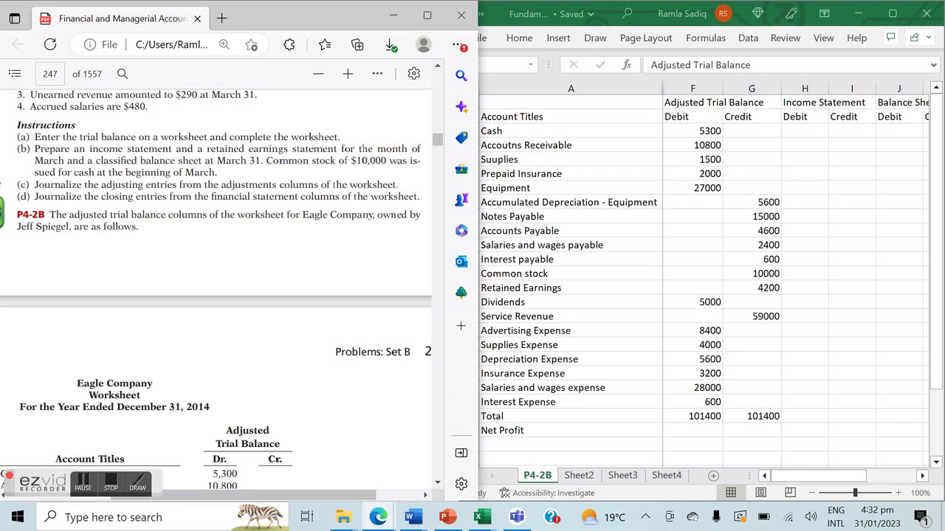
scroll(216, 289, down, 3)
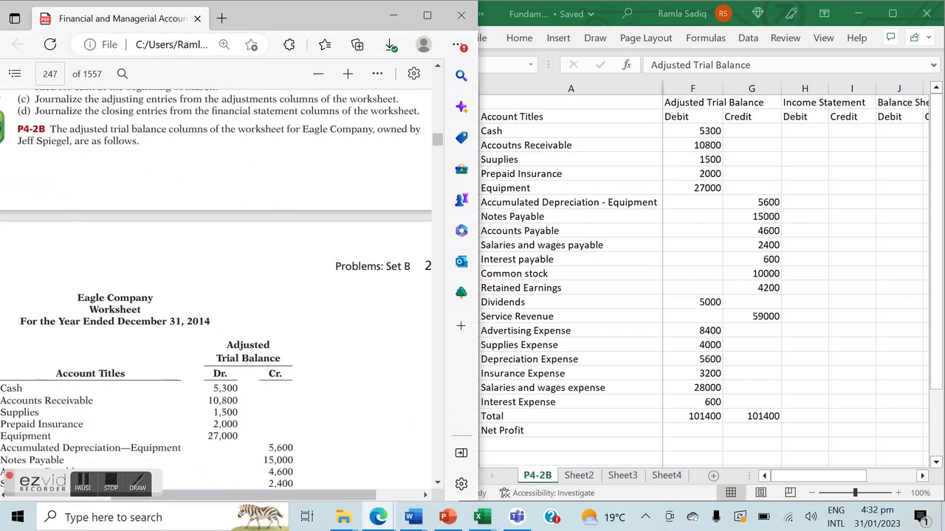
scroll(217, 289, left, 3)
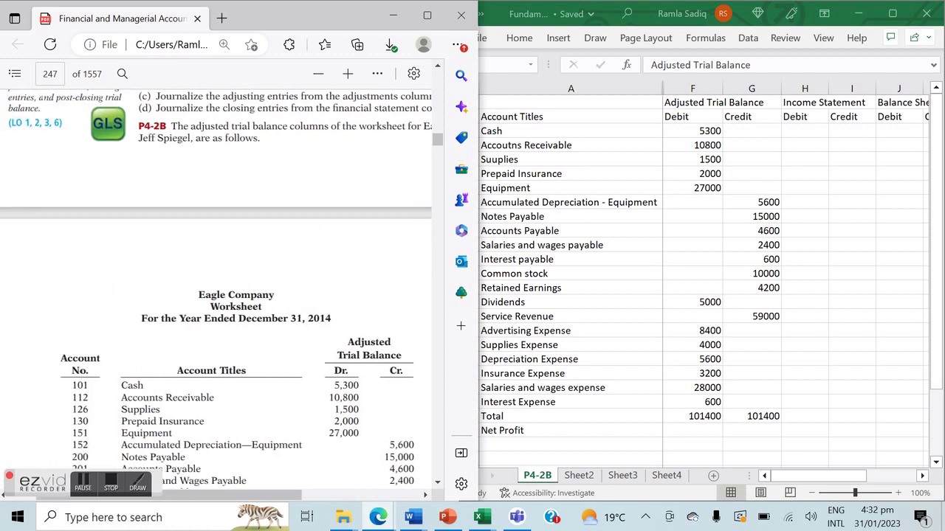
scroll(216, 289, down, 8)
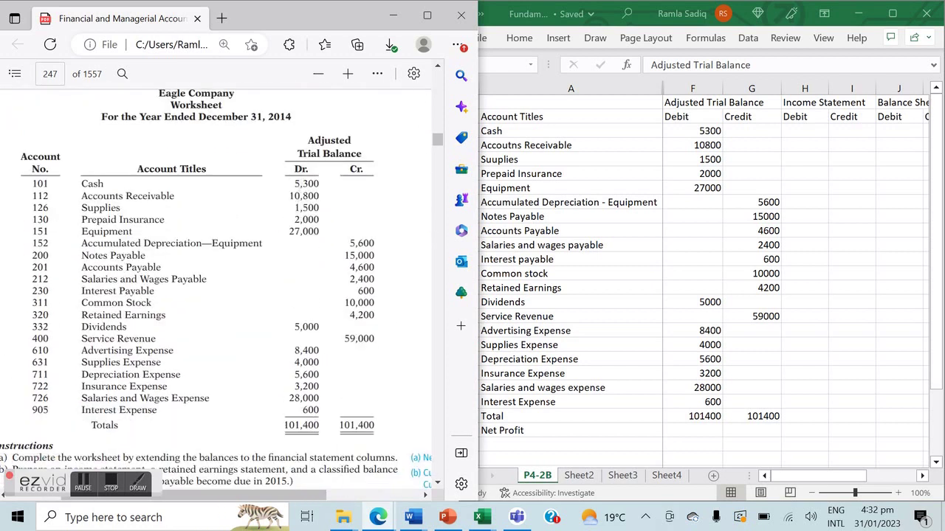
scroll(217, 290, down, 2)
scroll(216, 290, up, 2)
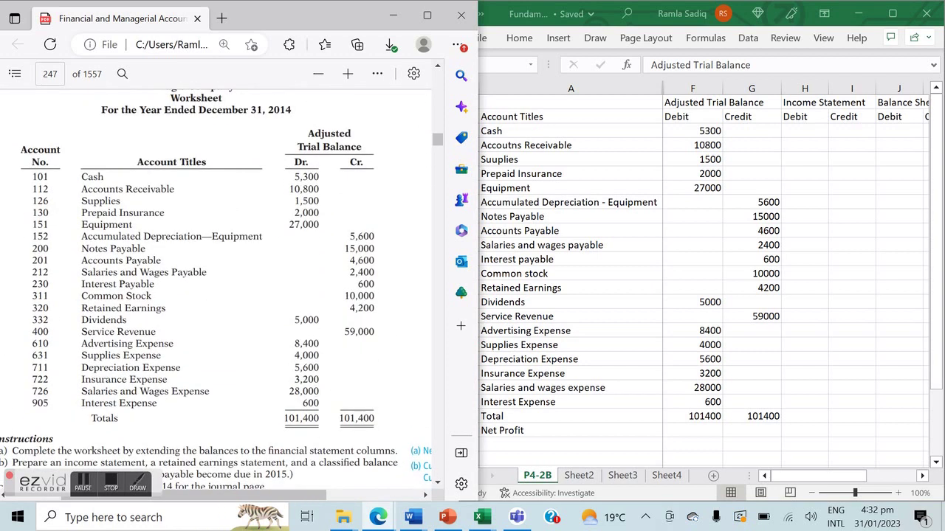
scroll(217, 290, down, 5)
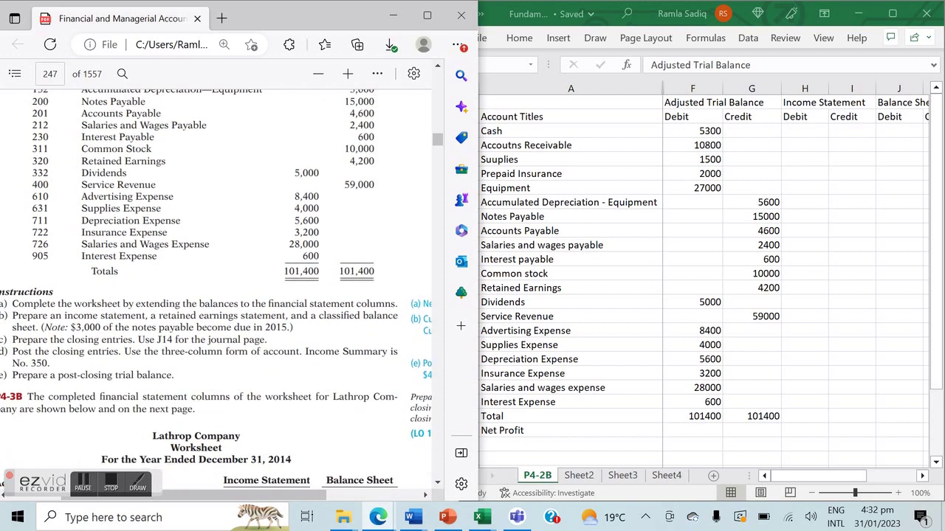
scroll(216, 295, right, 1)
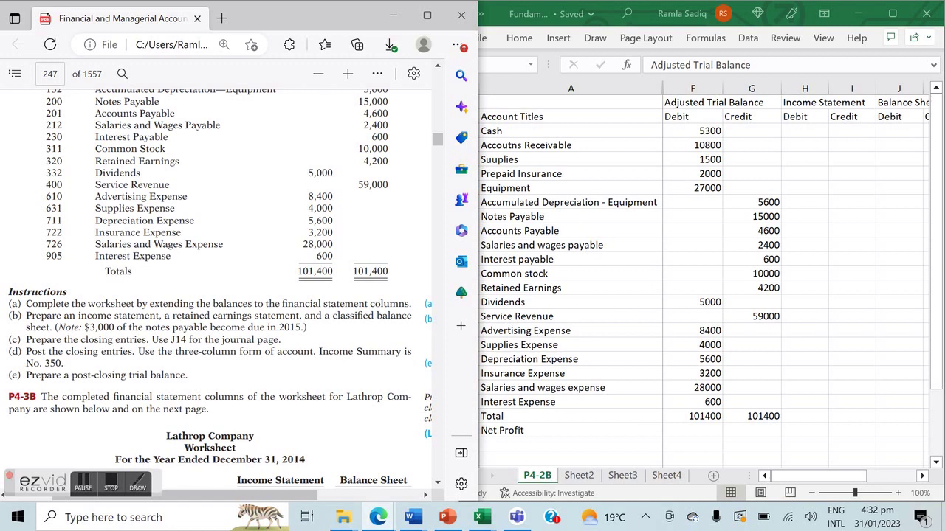
In the Excel worksheet, copy the Service Revenue balance from the Adjusted Trial Balance credit column to the Income Statement credit cell I16.
click(752, 216)
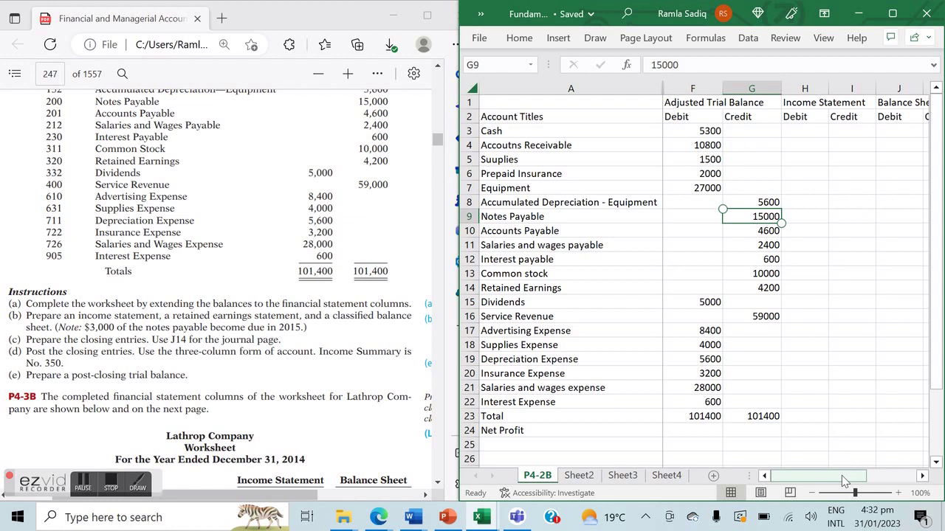
drag(842, 476, 812, 502)
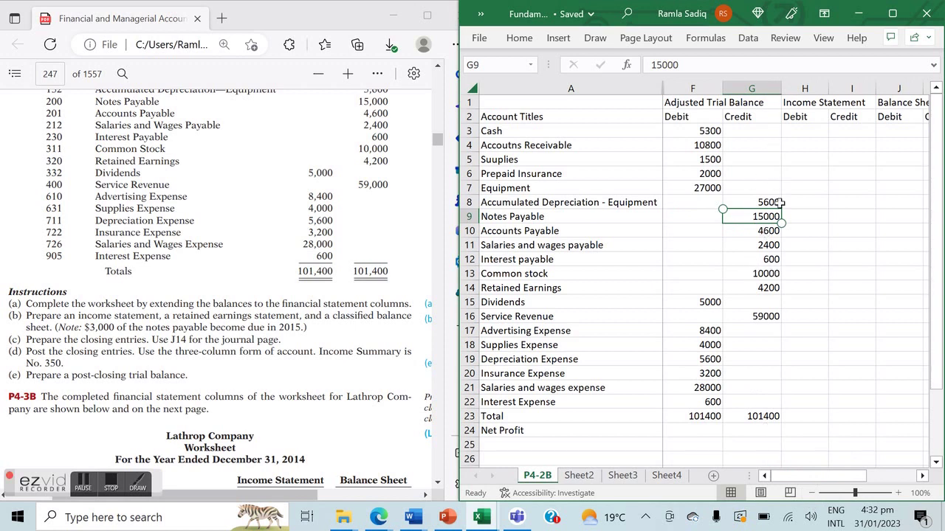
click(819, 155)
click(805, 132)
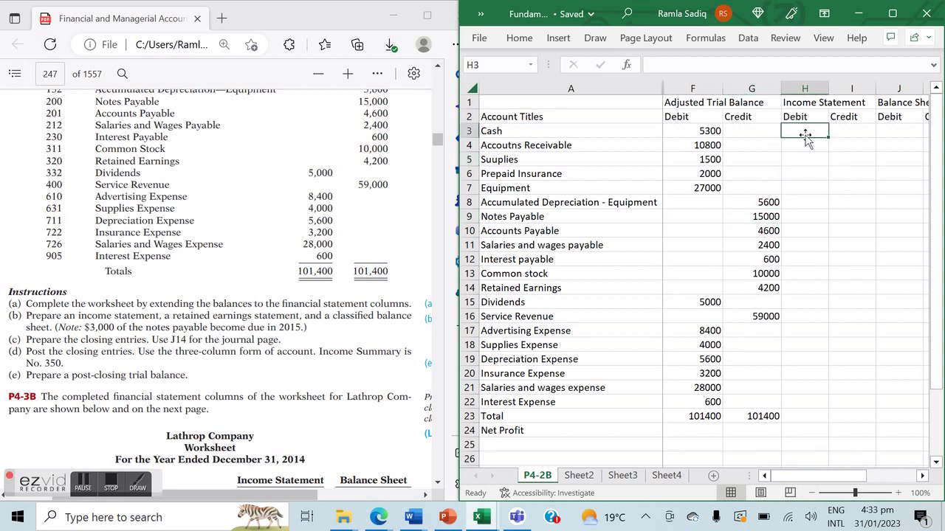
key(Down)
key(Down)
key(Down)
key(Down)
key(Down)
key(Down)
key(Down)
key(Down)
key(Down)
key(Down)
key(Down)
key(Down)
key(Down)
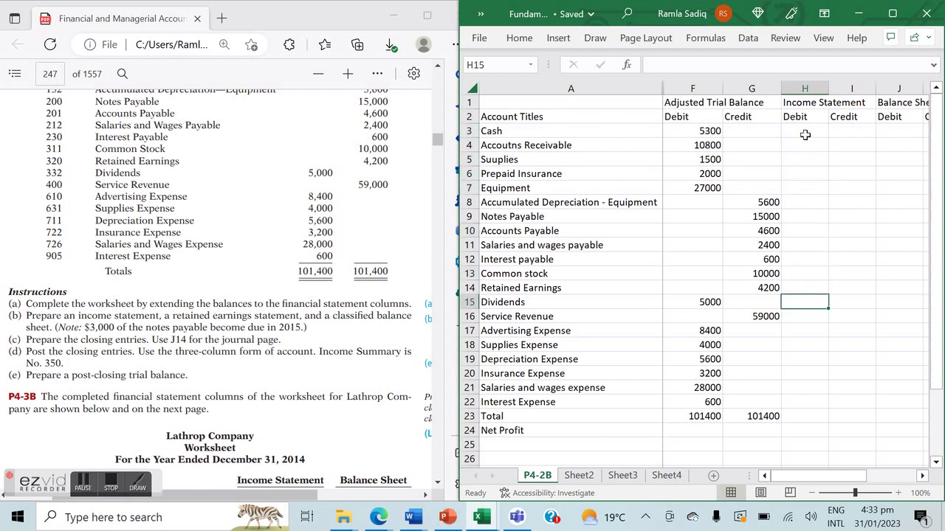
key(Left)
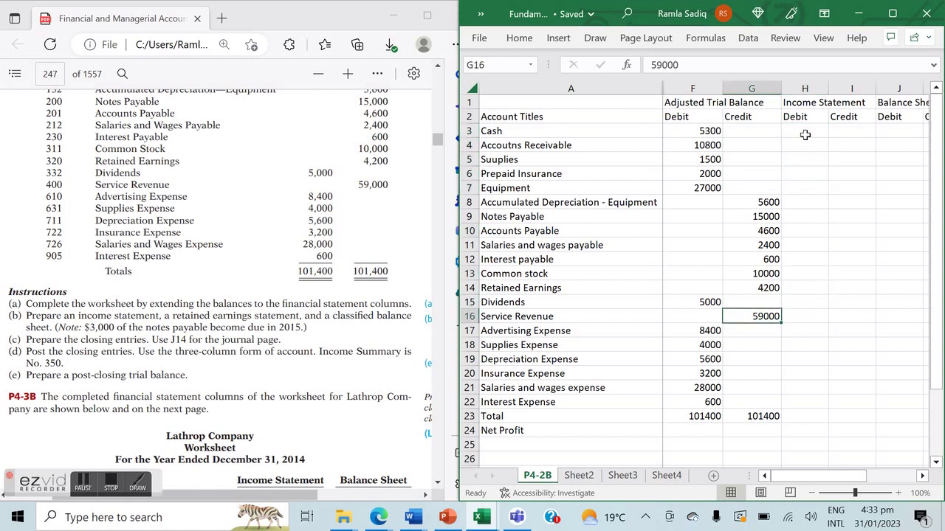
key(ctrl+c)
key(Right)
key(Right)
key(ctrl+v)
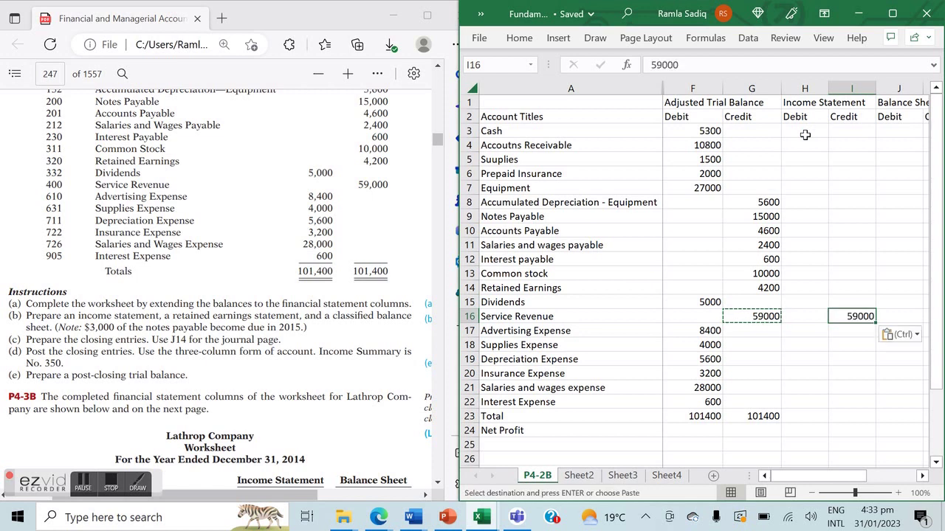
Copy the six expense balances, Advertising through Interest Expense, from F17:F22 to the Income Statement debit column starting at H17.
key(Down)
key(Left)
key(Left)
key(Left)
key(shift+Down)
key(shift+Down)
key(shift+Down)
key(shift+Down)
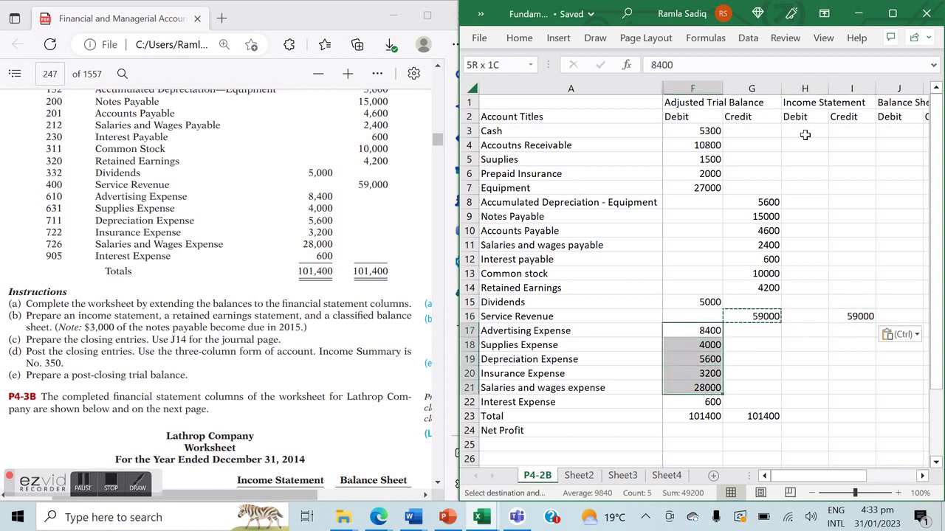
key(shift+Down)
key(ctrl+c)
key(Right)
key(Right)
key(ctrl+v)
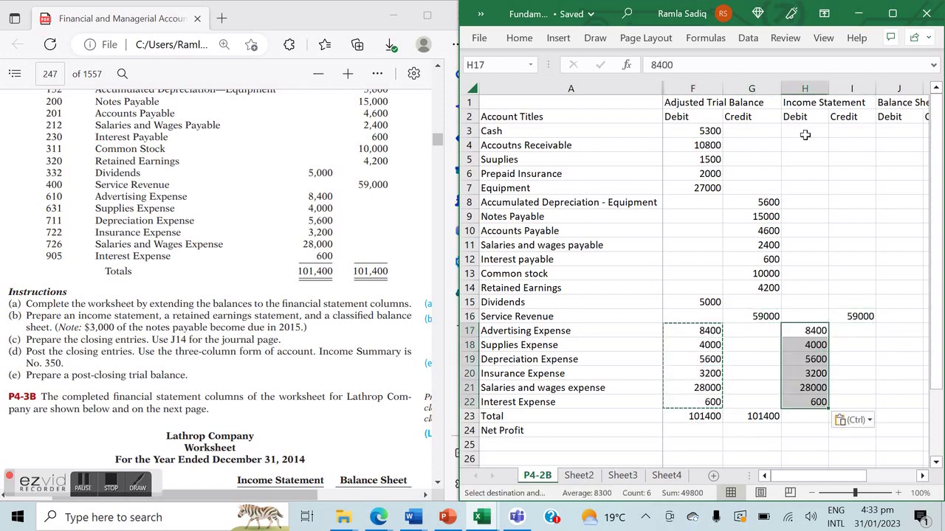
Total the Income Statement credit column in I23 with a SUM formula that reaches up to the Service Revenue row.
key(Down)
key(Right)
key(Right)
key(Down)
key(Down)
key(Down)
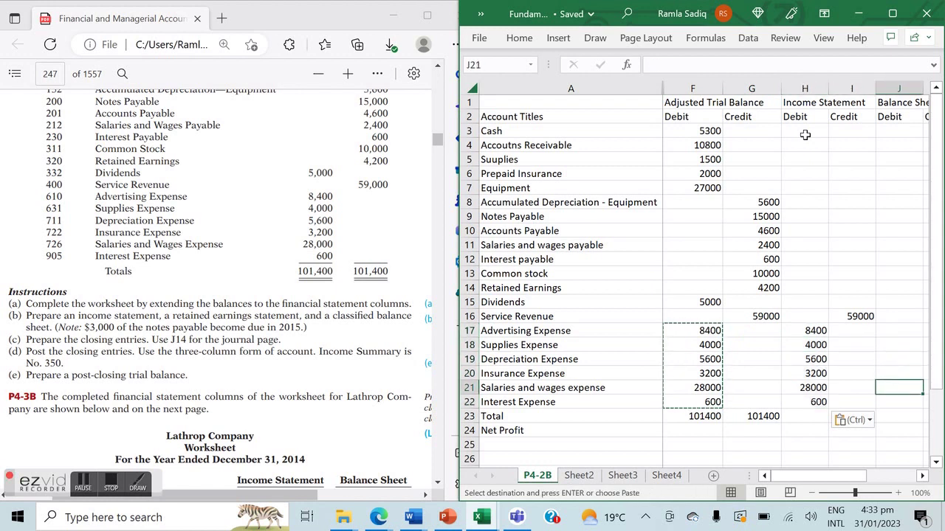
key(Left)
key(Down)
key(Down)
text(=)
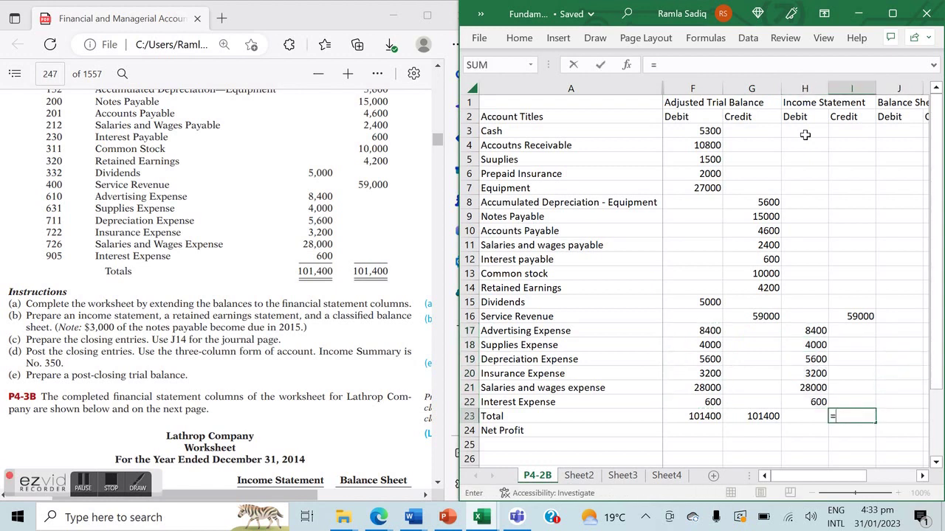
text(SUM()
key(Up)
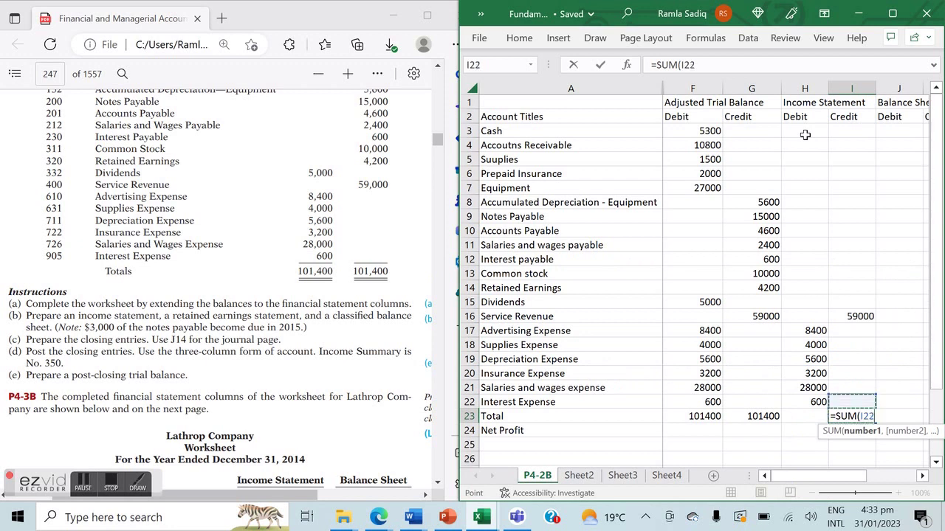
key(Up)
key(Up)
key(Up)
key(Up)
key(Up)
key(Up)
key(Return)
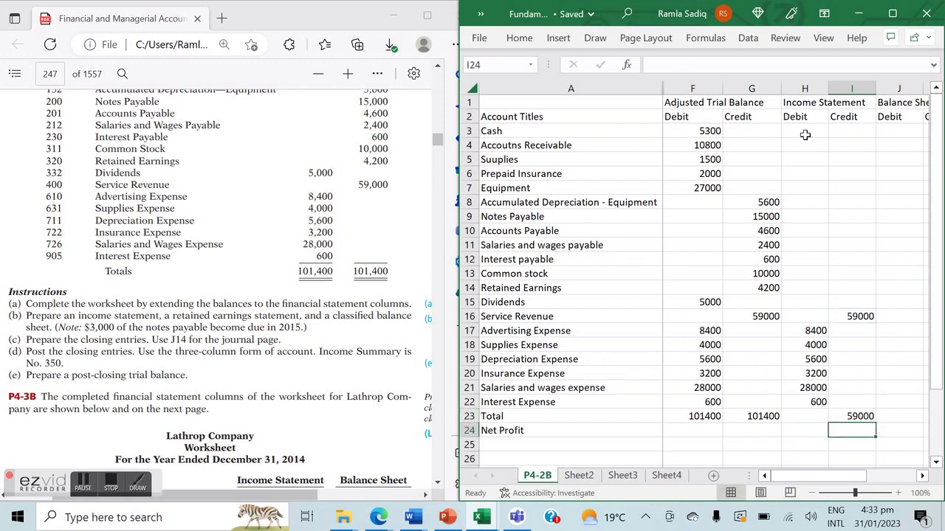
Total the Income Statement debit column in H23 with a SUM of H17:H22.
click(791, 418)
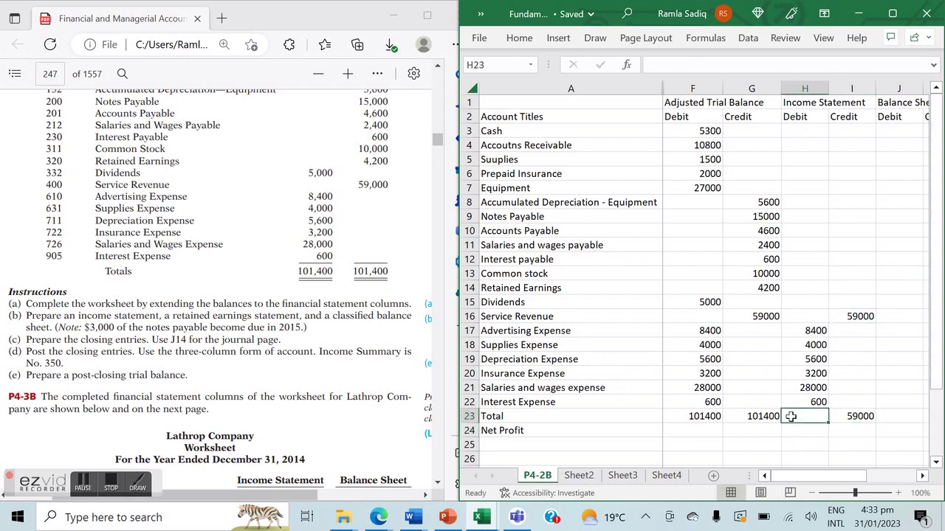
text(=SUM()
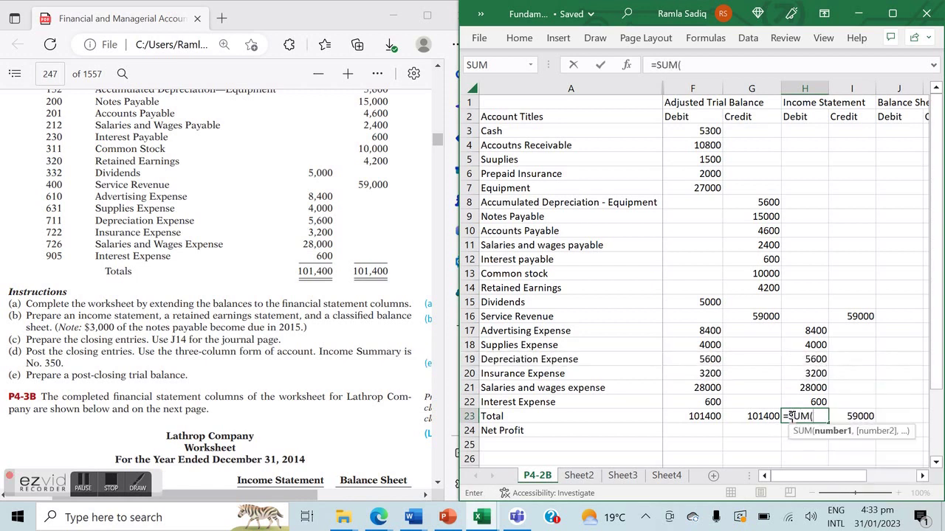
key(Up)
key(shift+Up)
key(shift+Up)
key(shift+Up)
key(shift+Up)
key(shift+Up)
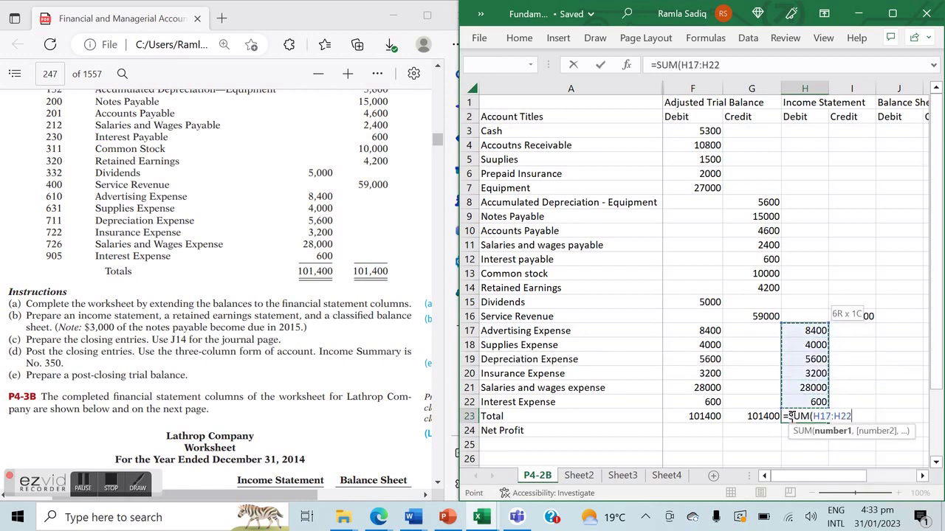
key(Return)
Calculate the Net Profit in I24 with the formula =I23-H23.
key(Right)
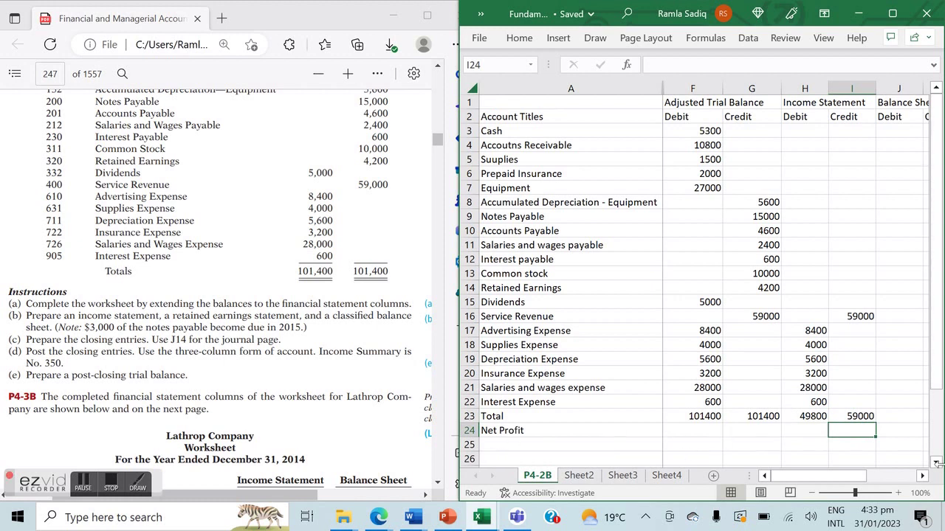
text(=)
key(Up)
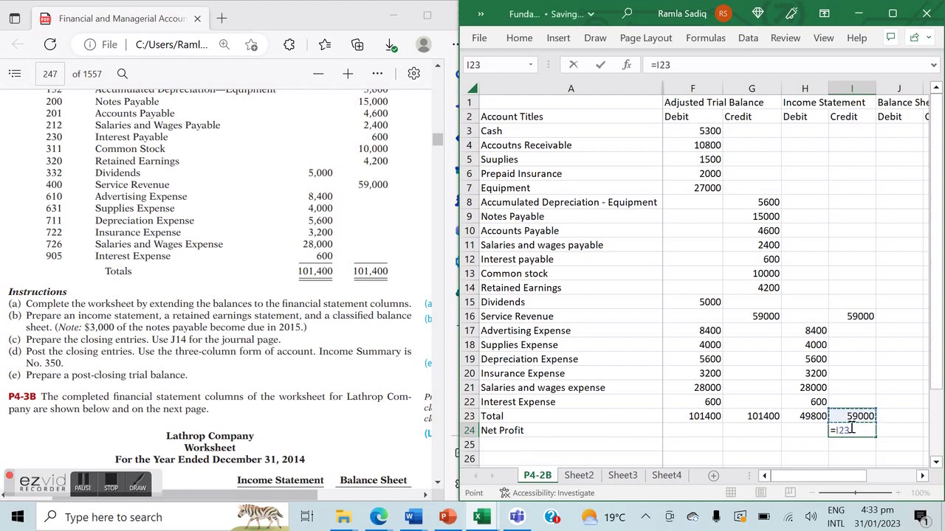
text(-)
key(Left)
key(Up)
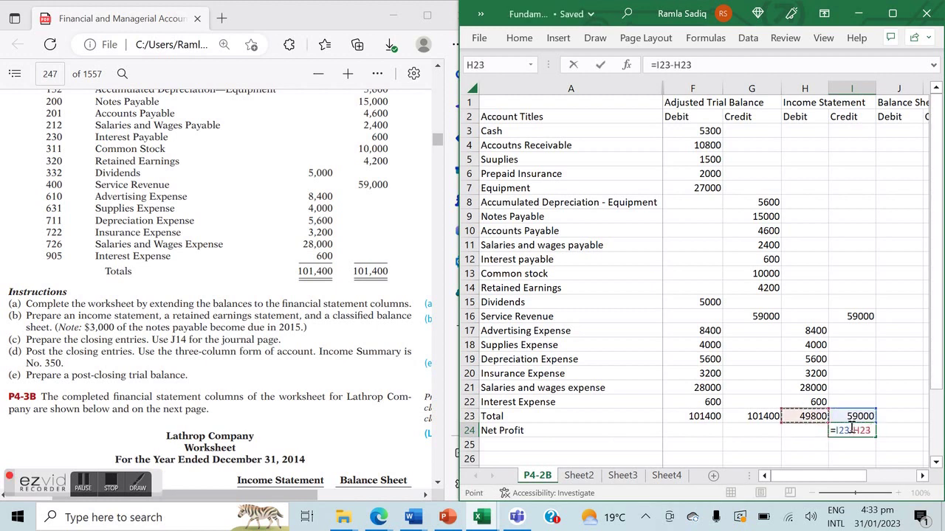
key(Return)
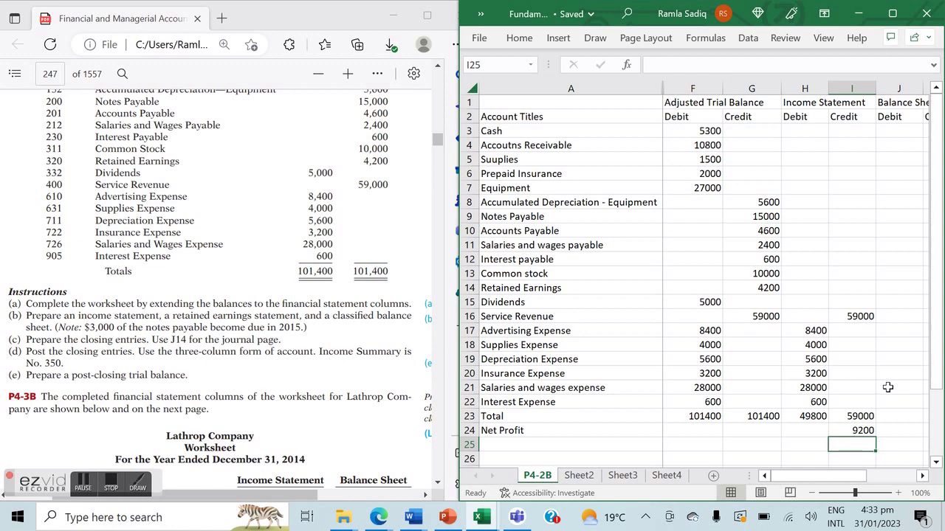
Copy the Cash through Accumulated Depreciation - Equipment balances from F3:G8 to the Balance Sheet debit and credit columns starting at J3.
scroll(739, 281, right, 2)
click(808, 159)
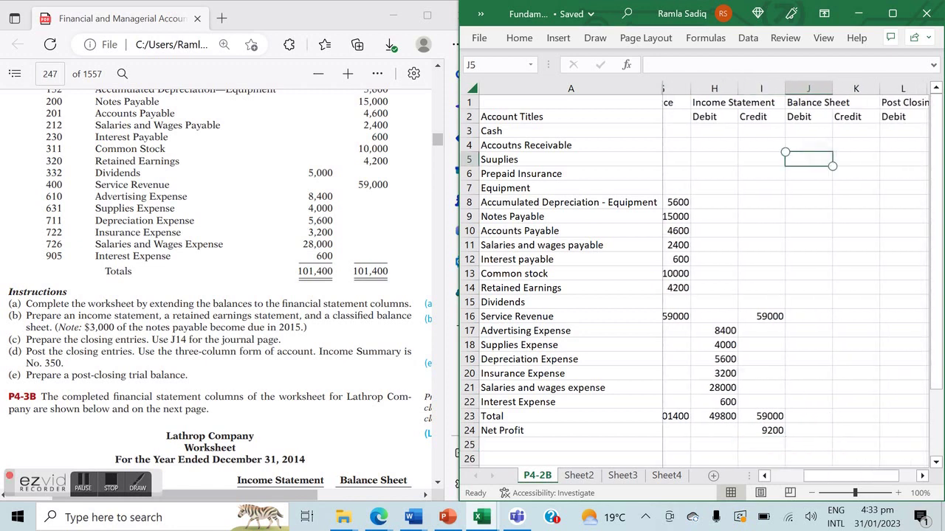
click(855, 159)
click(809, 160)
click(809, 131)
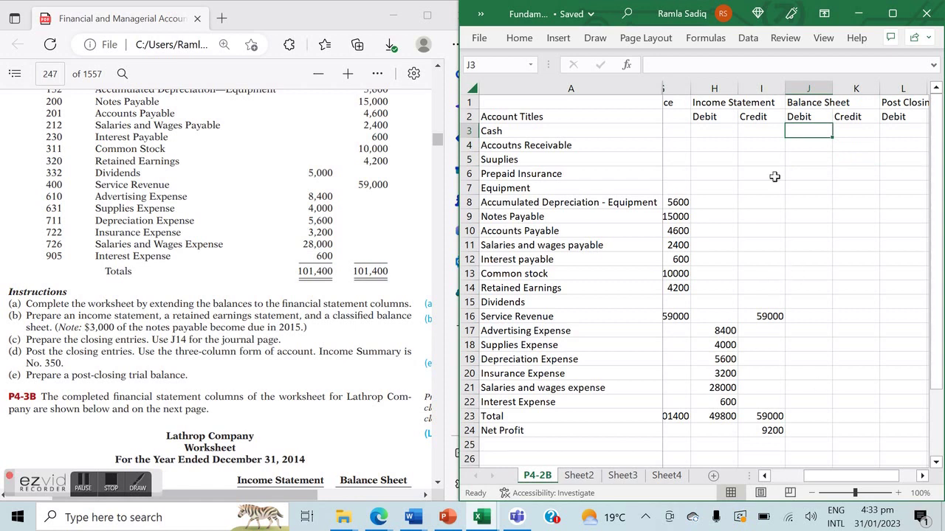
key(Home)
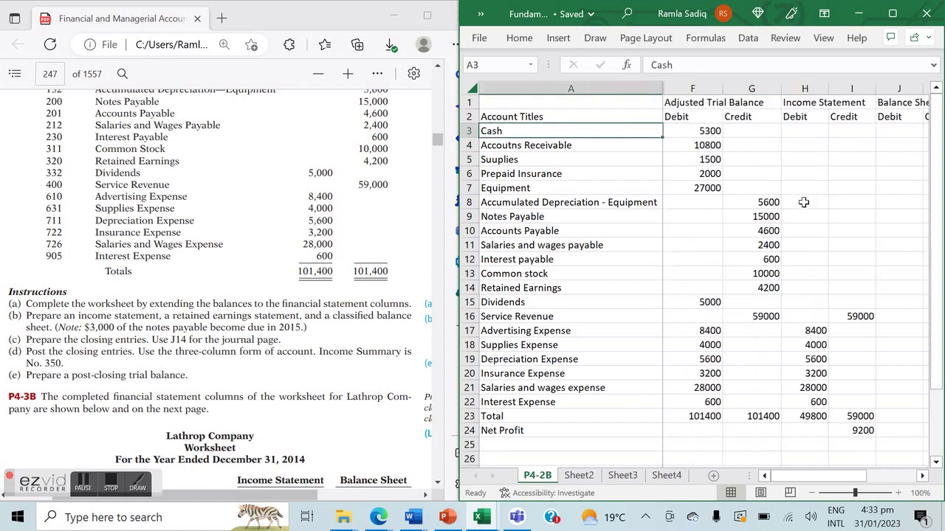
key(Right)
key(shift+Down)
key(shift+Down)
key(shift+Down)
key(shift+Down)
key(shift+Down)
key(shift+Right)
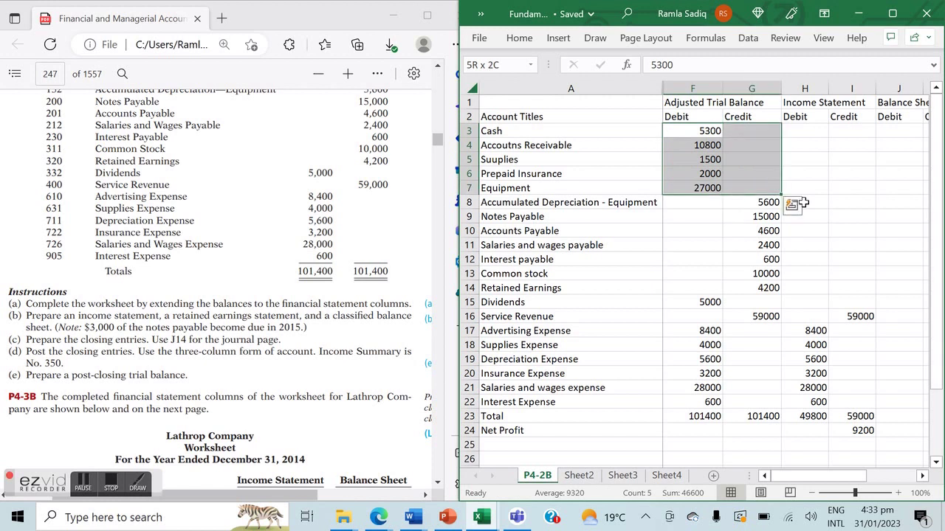
key(ctrl+c)
key(Right)
key(Right)
key(Right)
key(Right)
key(Right)
key(Right)
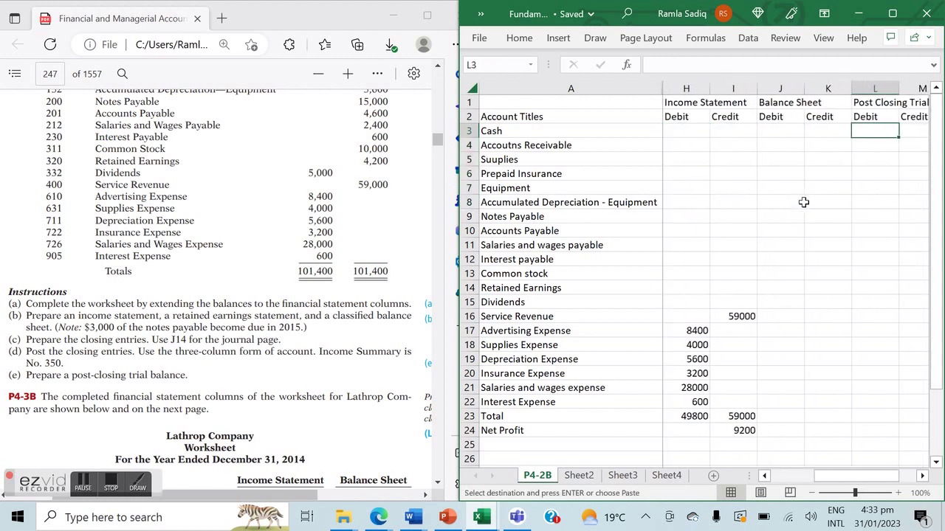
key(Left)
key(Left)
key(Left)
key(Right)
key(ctrl+v)
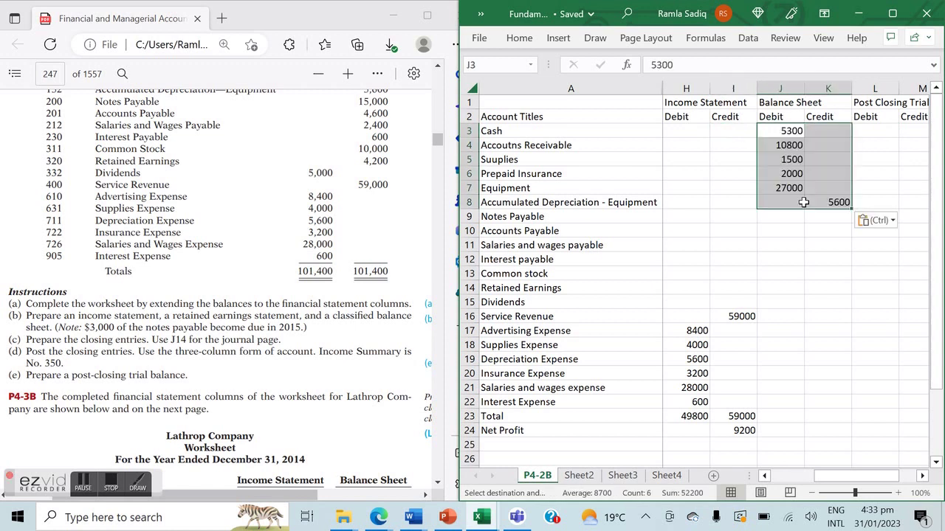
click(526, 202)
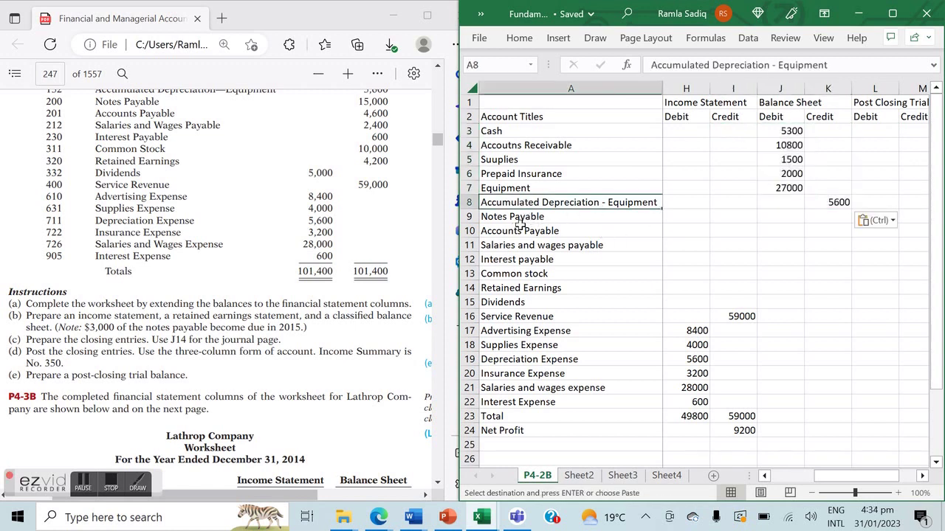
Copy the Notes Payable through Common stock balances from G9:G13 to the Balance Sheet credit column starting at K9.
click(521, 228)
click(522, 221)
drag(522, 228, 522, 244)
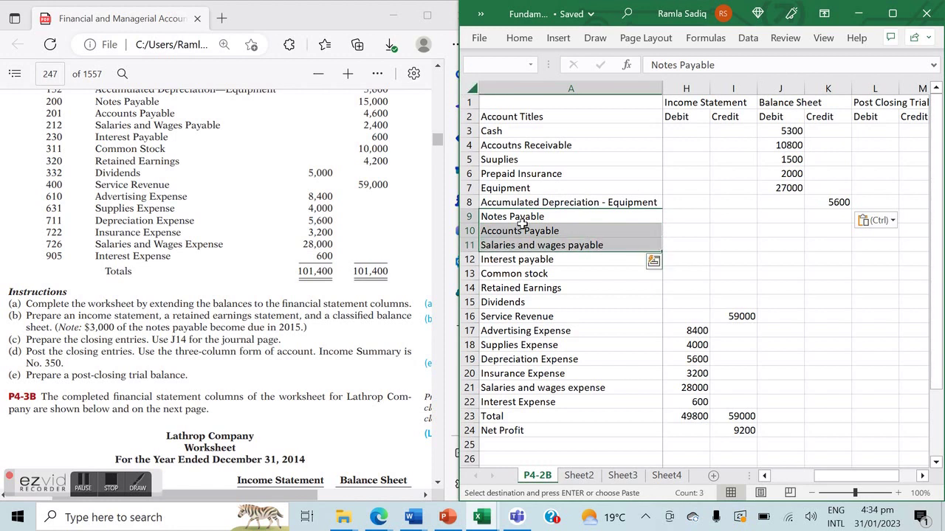
click(522, 221)
key(ctrl+Right)
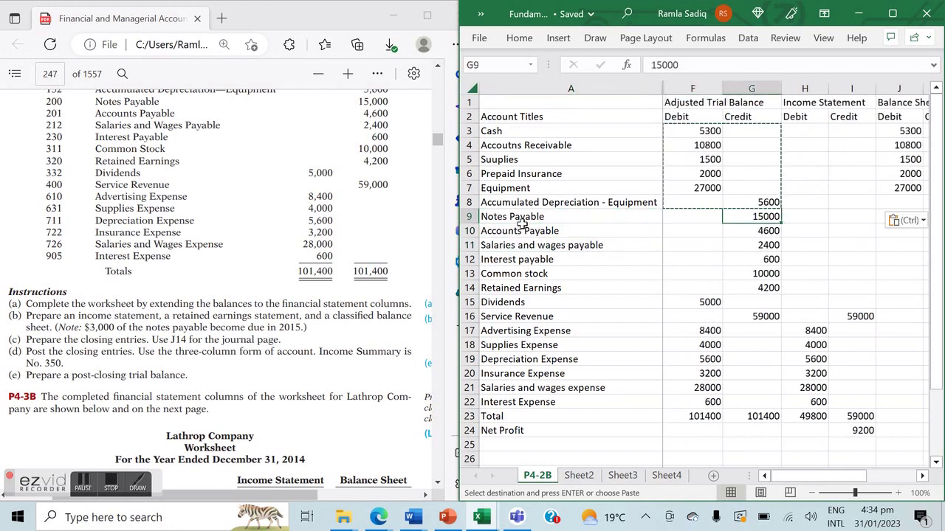
key(shift+Down)
key(shift+Down)
key(shift+Down)
key(shift+Down)
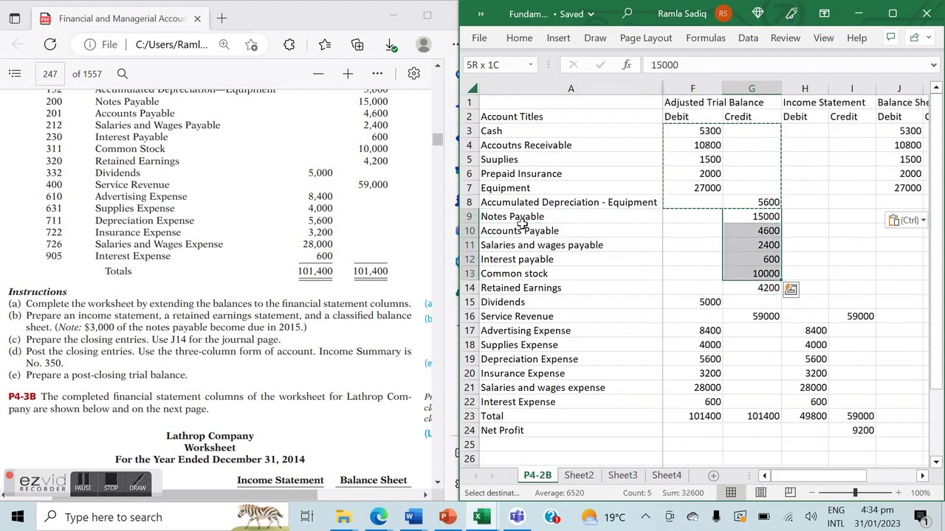
key(ctrl+c)
key(Right)
key(Right)
key(Right)
key(Right)
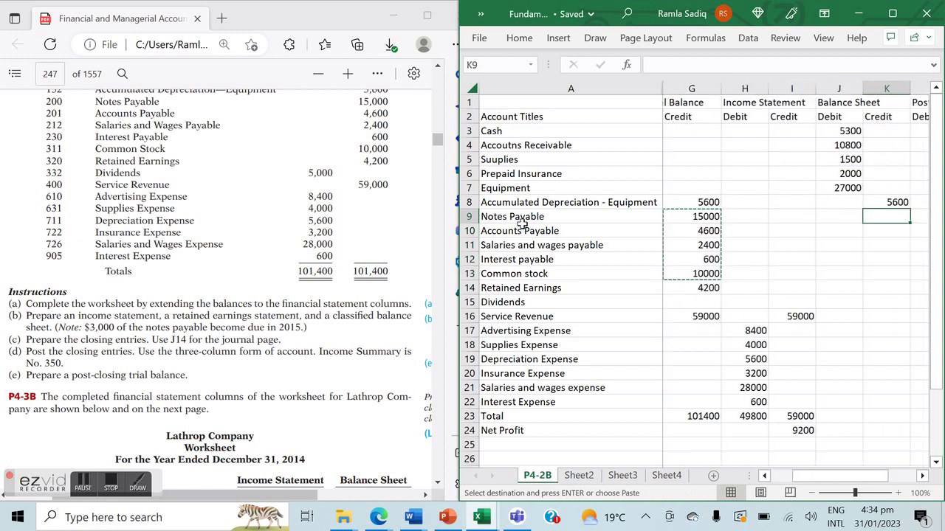
key(ctrl+v)
key(Down)
key(Down)
key(Down)
key(Down)
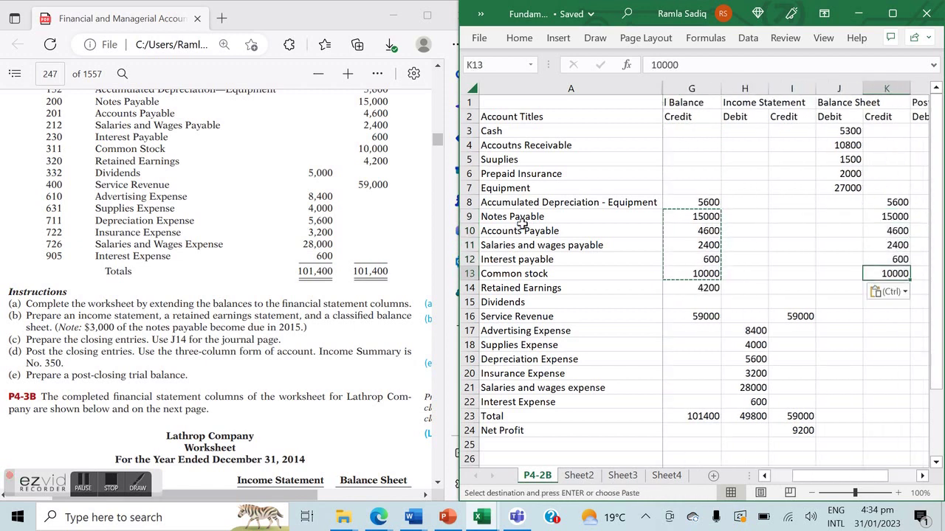
key(Down)
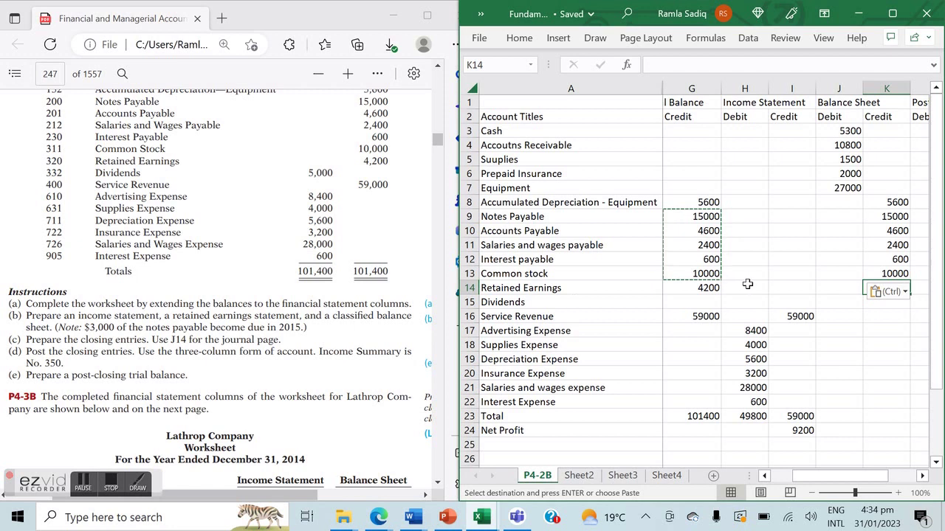
click(840, 329)
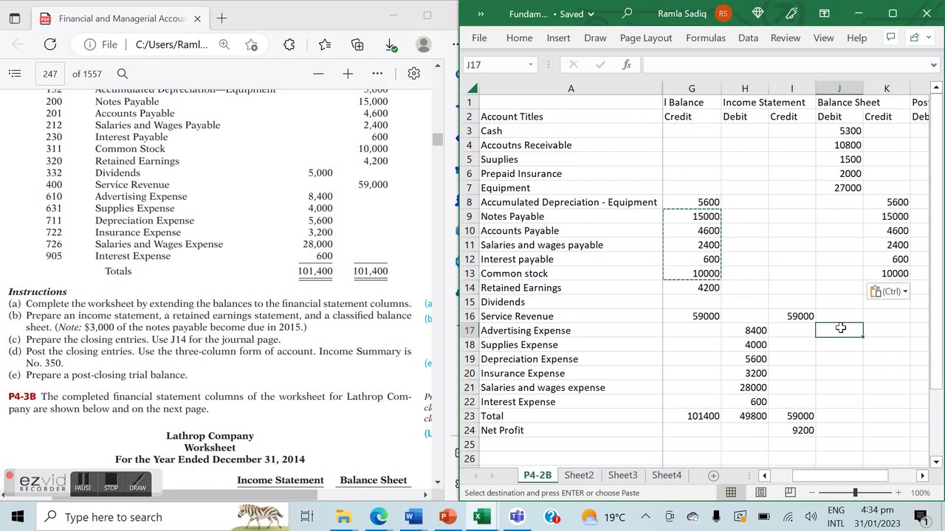
click(792, 443)
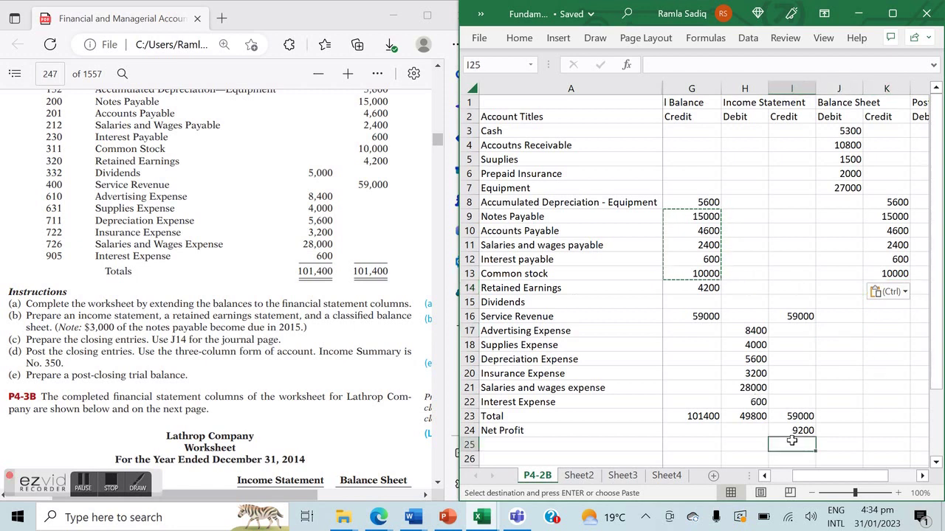
click(795, 431)
click(889, 327)
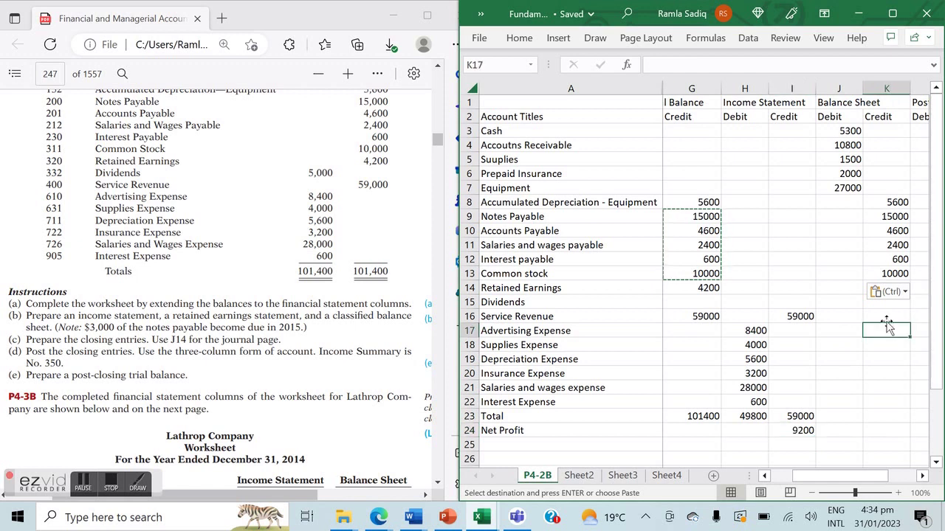
click(845, 287)
key(Escape)
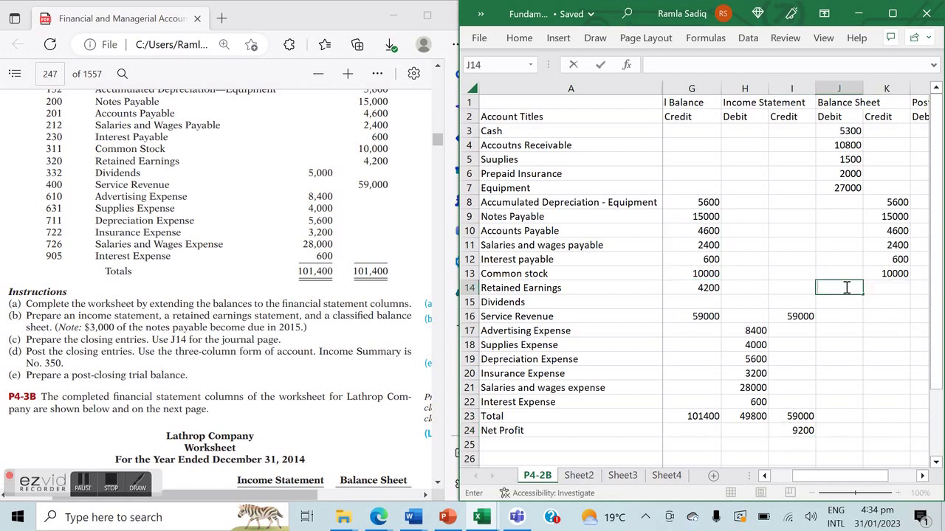
key(Down)
Calculate the ending Retained Earnings in the Balance Sheet credit cell K14 with the formula =G14+I24-F15.
click(883, 290)
text(=)
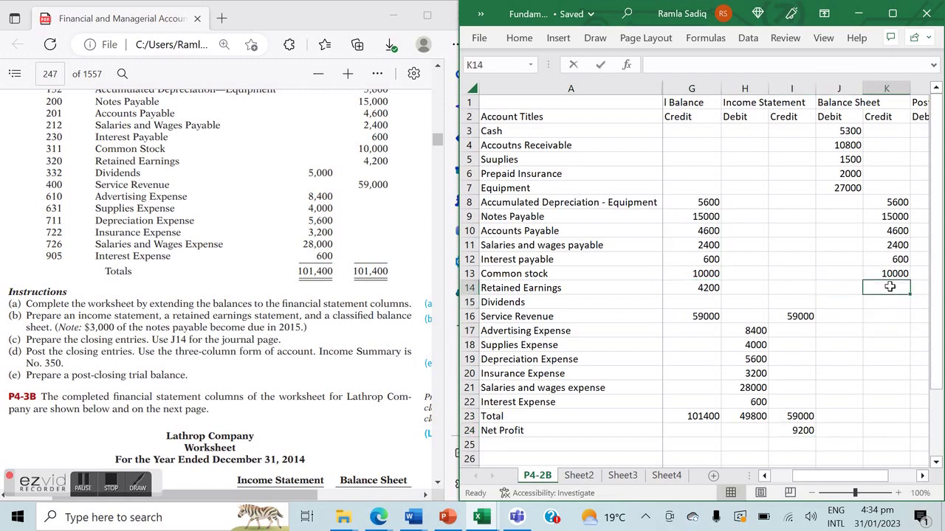
click(710, 288)
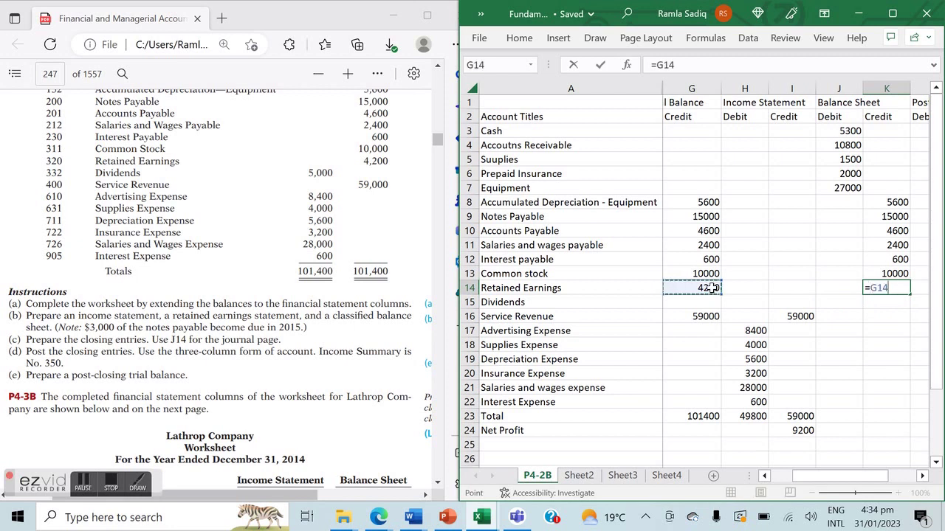
text(+)
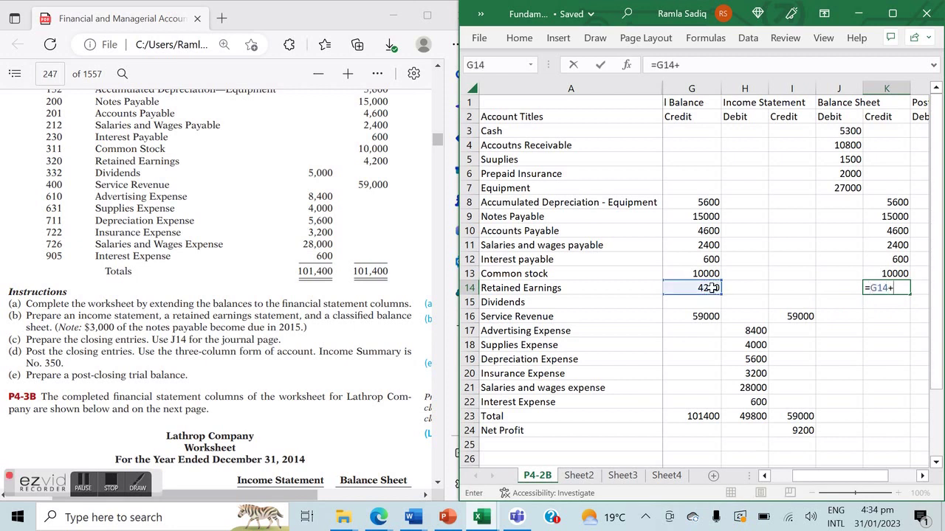
click(809, 431)
text(-)
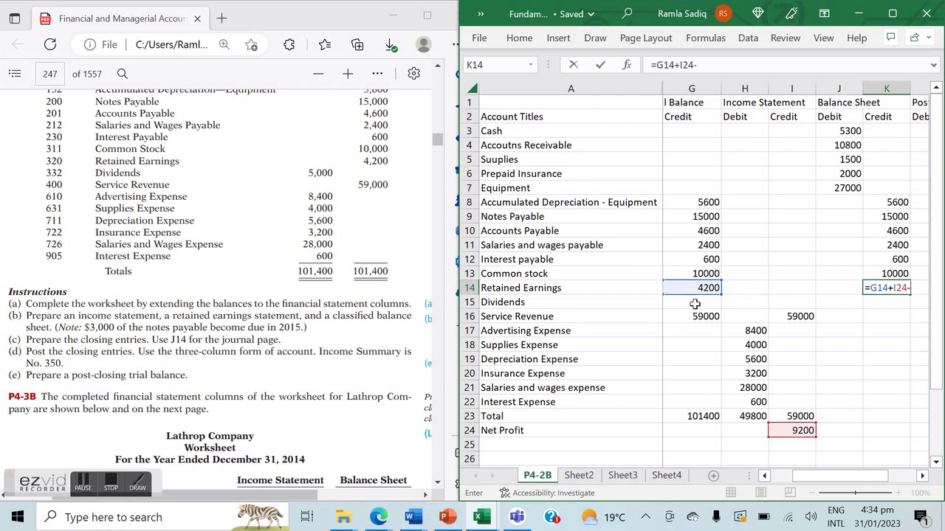
click(764, 476)
click(764, 476)
click(701, 302)
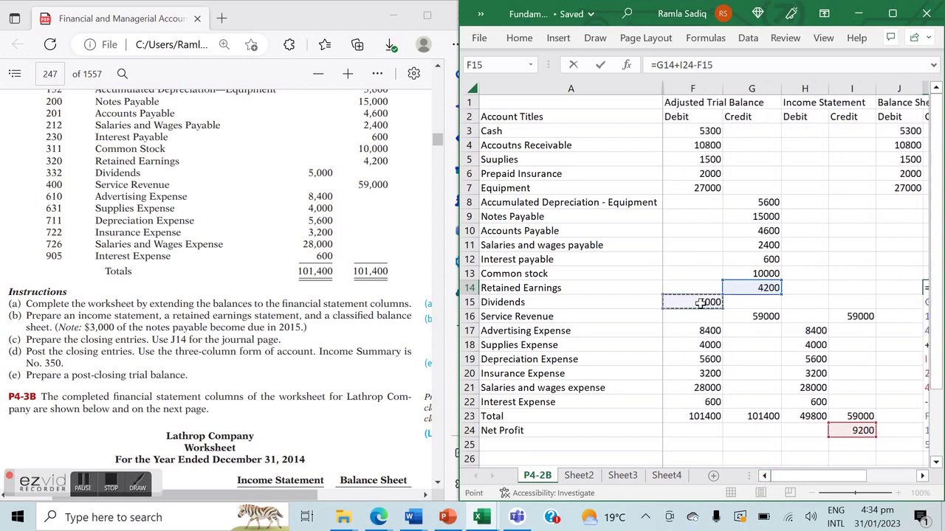
key(Return)
scroll(700, 302, right, 2)
key(Up)
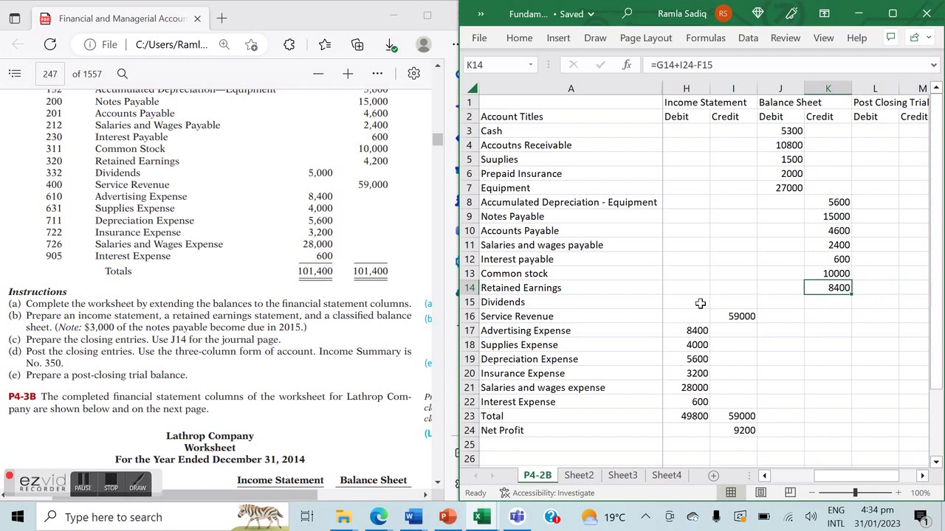
key(Down)
key(Down)
key(Down)
key(Down)
key(Down)
key(Down)
key(Down)
key(Down)
key(Down)
key(Down)
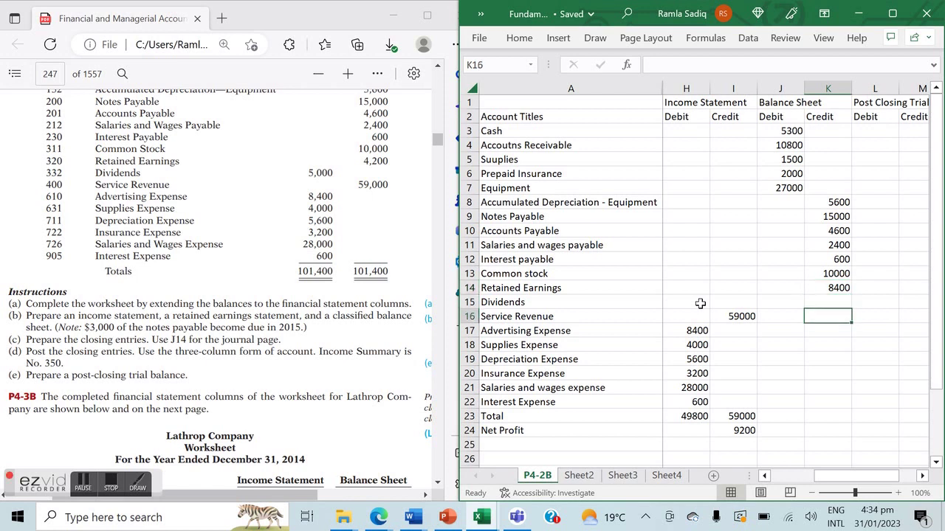
key(Left)
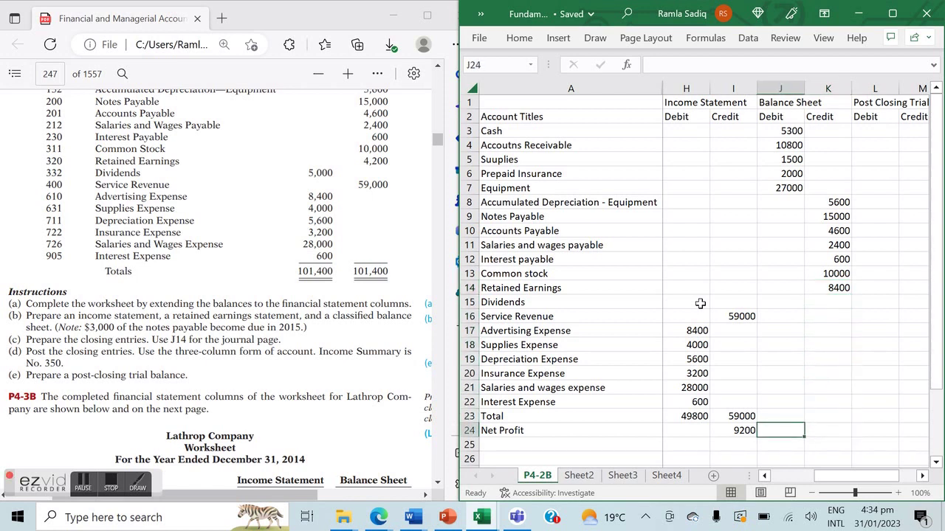
key(Down)
key(Left)
key(Left)
key(Left)
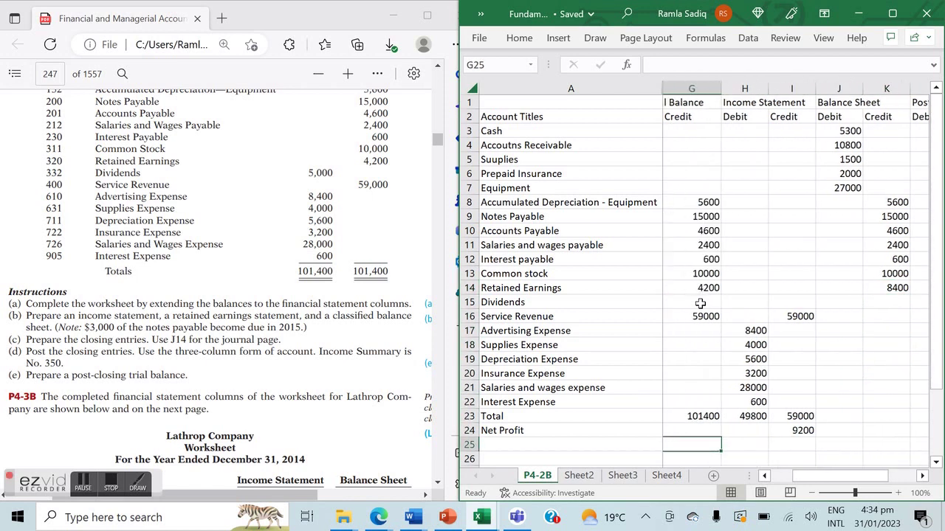
Total the Balance Sheet debit column in J23 with a SUM of the Cash through Equipment balances in J3:J7.
click(873, 415)
key(Right)
key(Right)
key(Left)
key(Left)
key(Left)
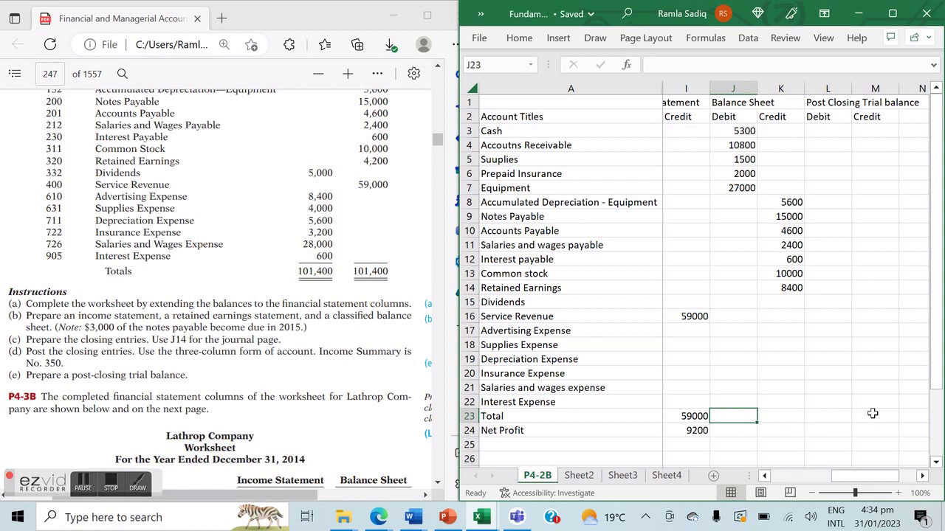
text(=)
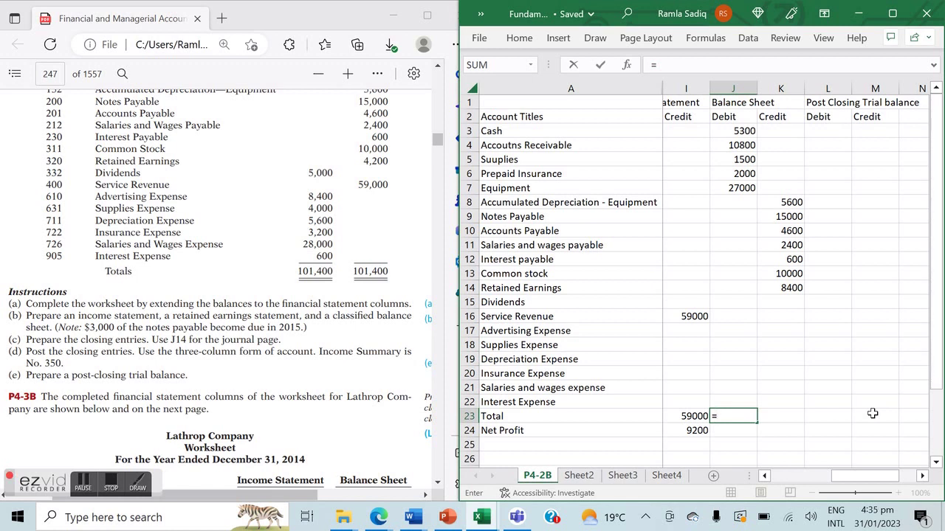
text(SUM()
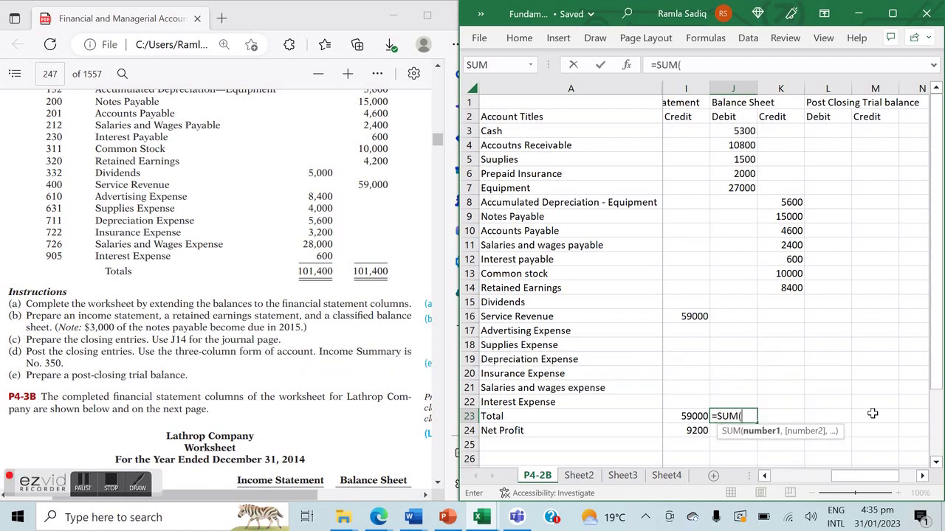
drag(738, 131, 737, 189)
key(Return)
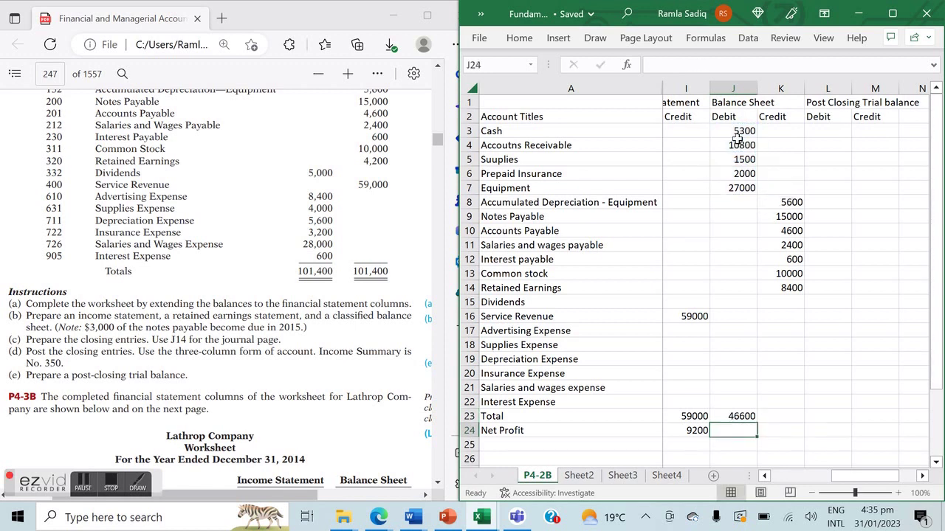
Total the Balance Sheet credit column in K23 with a SUM starting at K8 that includes the Retained Earnings balance.
click(787, 416)
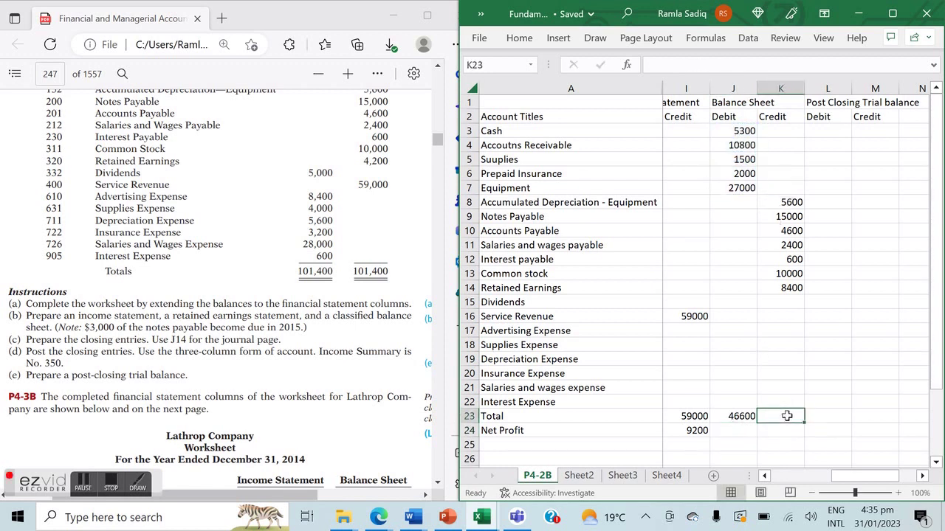
text(=SUM()
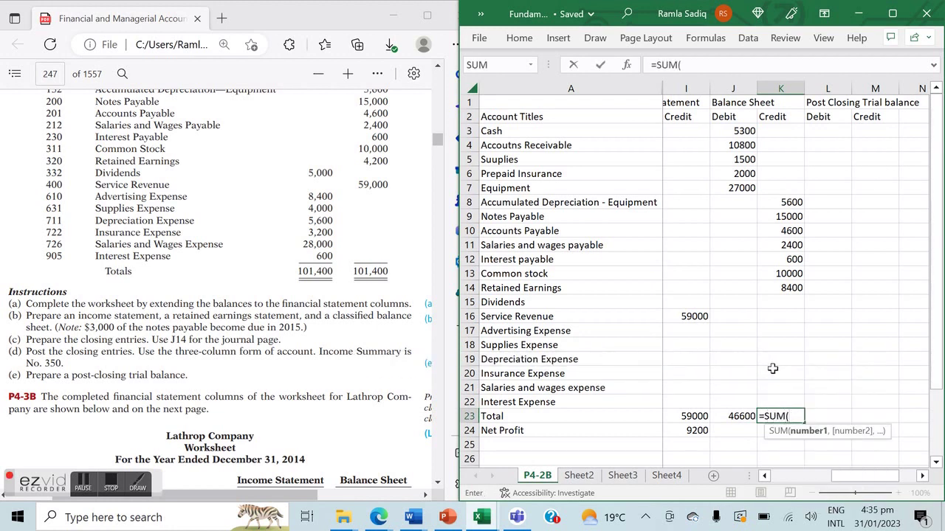
drag(792, 202, 797, 298)
key(Return)
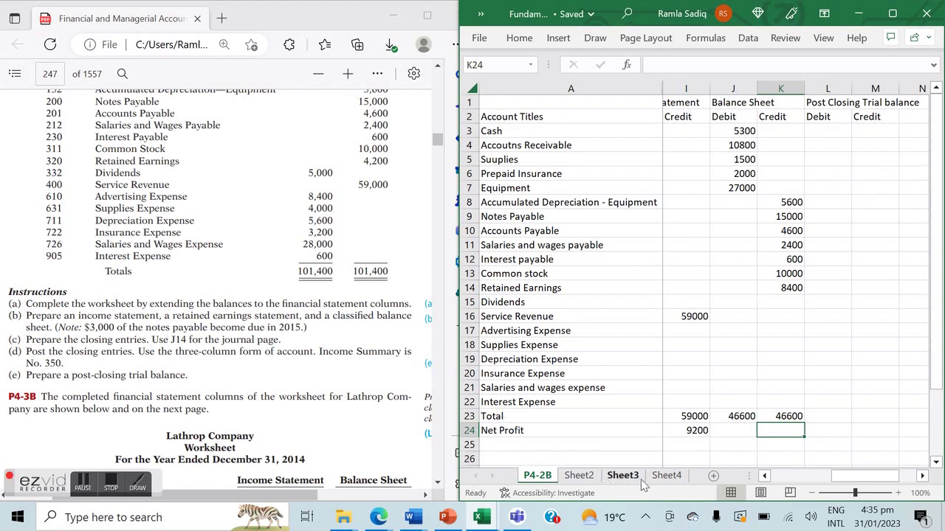
Enter the label Revenue in A2 of Sheet4, below the Income Statement heading.
click(664, 478)
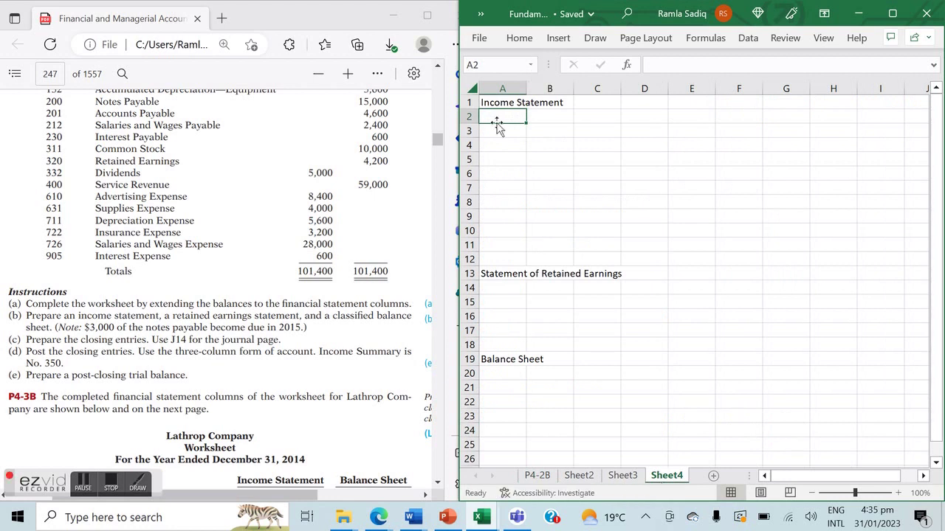
text(Revenue)
key(Return)
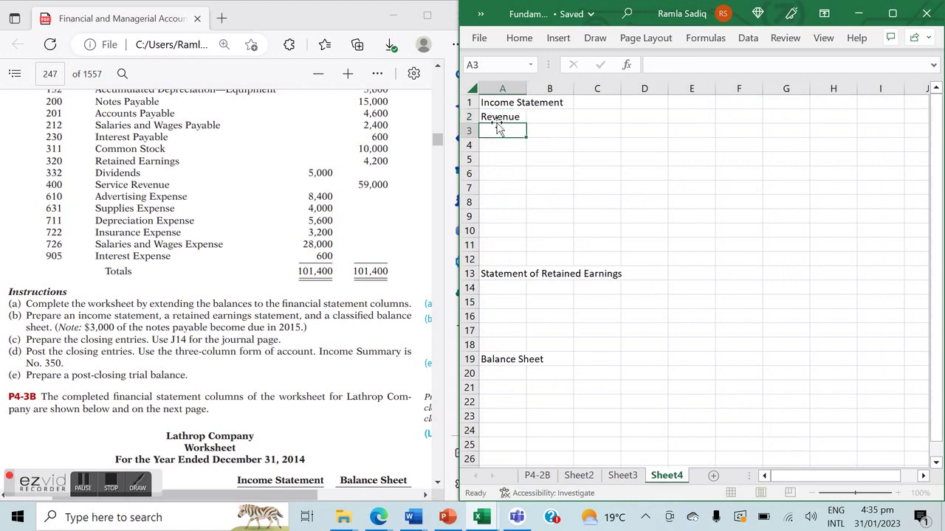
Copy the Service Revenue title from A16 of the P4-2B sheet into A2 of Sheet4.
click(546, 477)
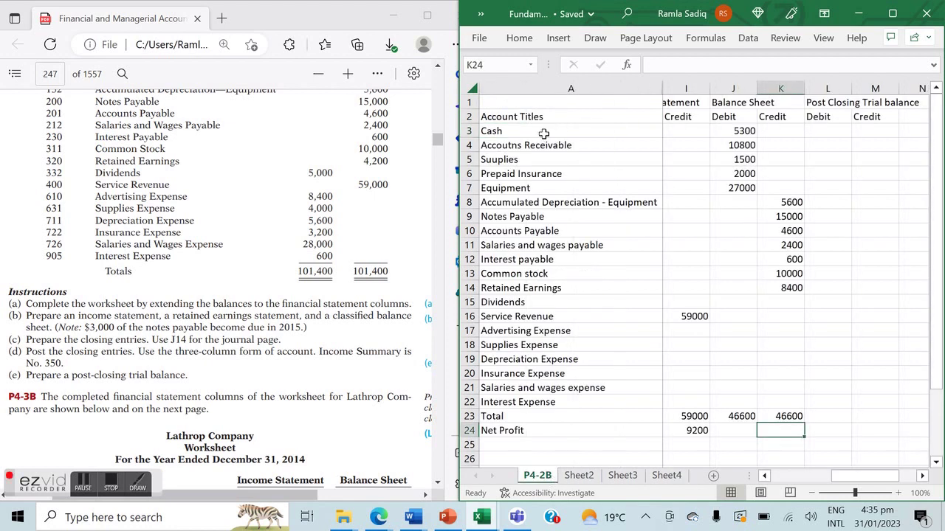
click(523, 315)
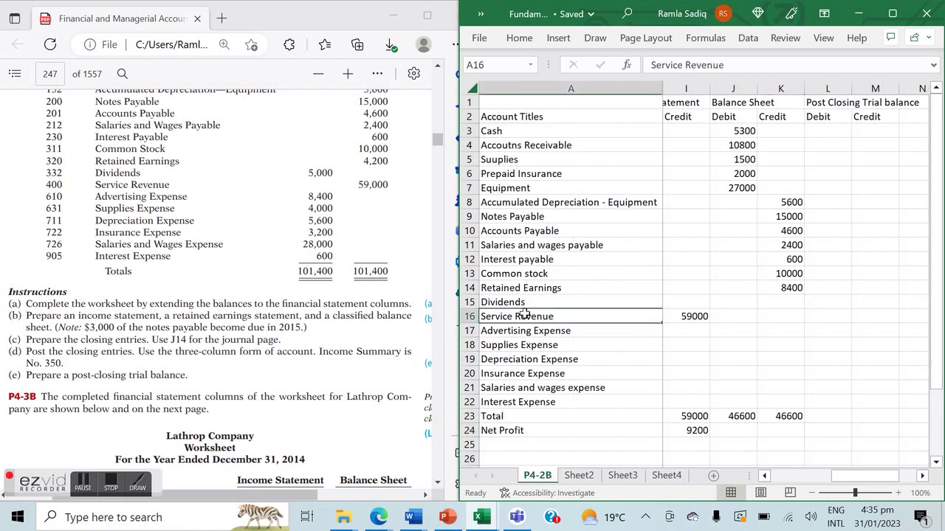
key(ctrl+c)
click(666, 475)
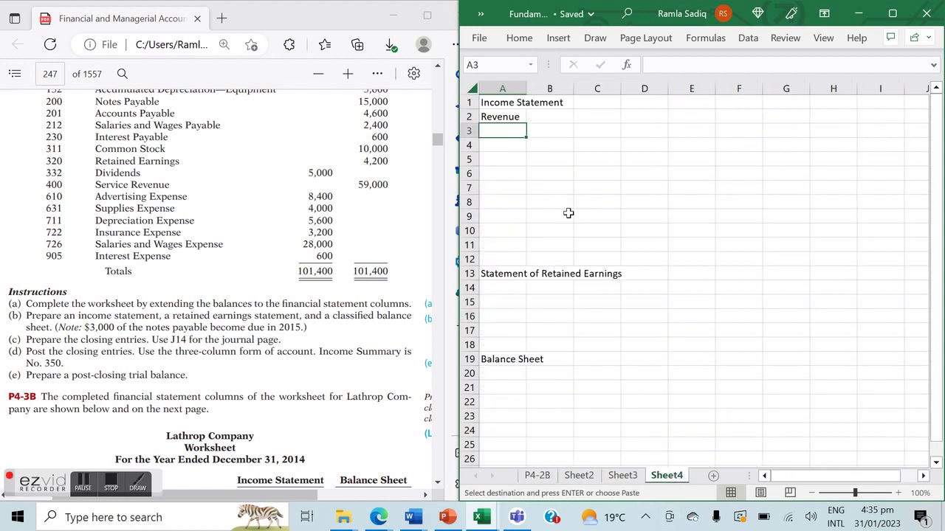
click(513, 118)
key(ctrl+v)
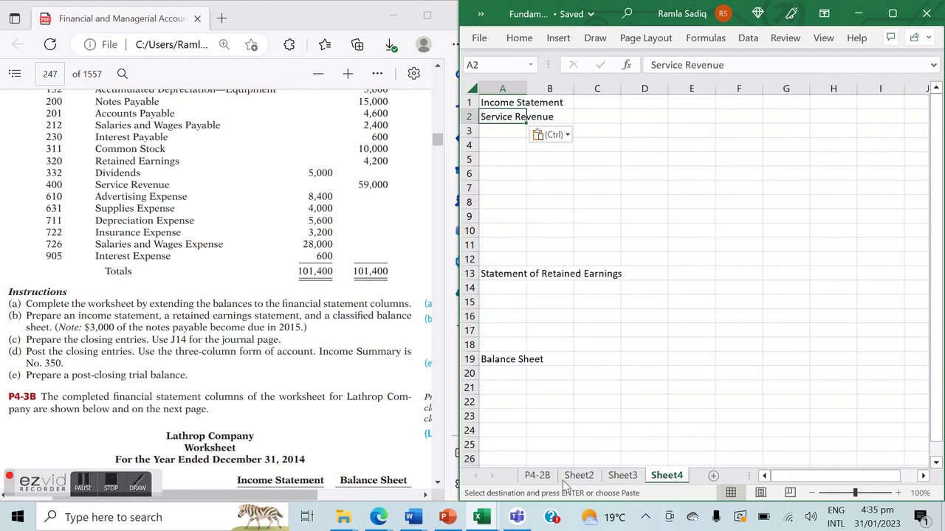
Copy the six expense titles, Advertising Expense through Interest Expense, from A17:A22 of the P4-2B sheet into Sheet4 starting at A3.
click(537, 475)
click(502, 331)
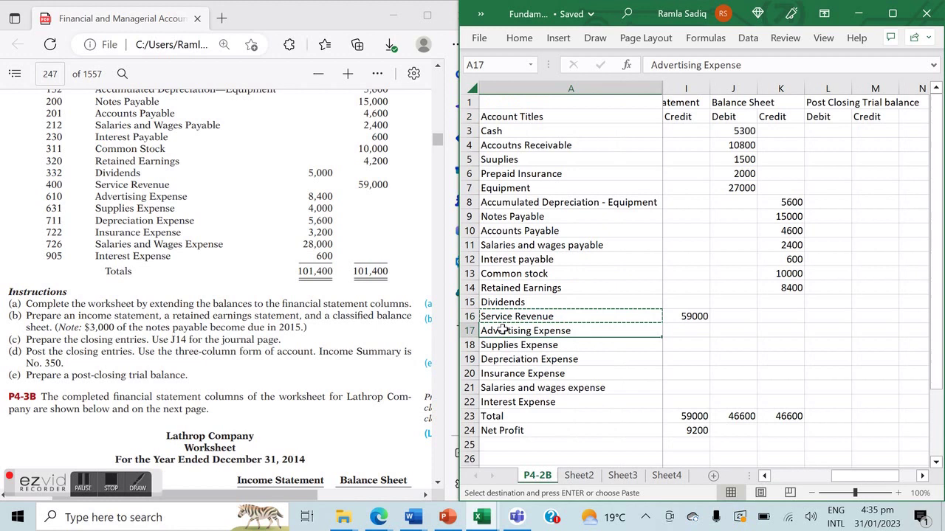
drag(502, 331, 517, 402)
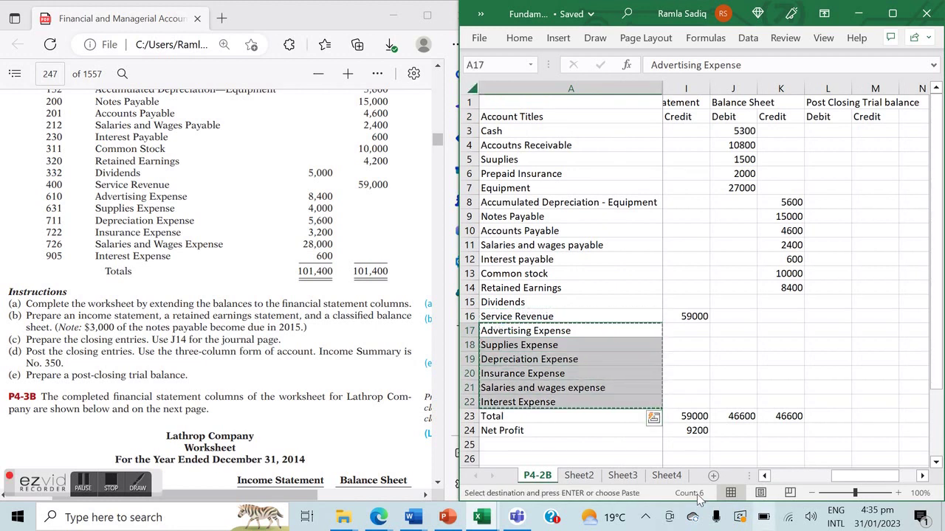
click(667, 475)
click(514, 129)
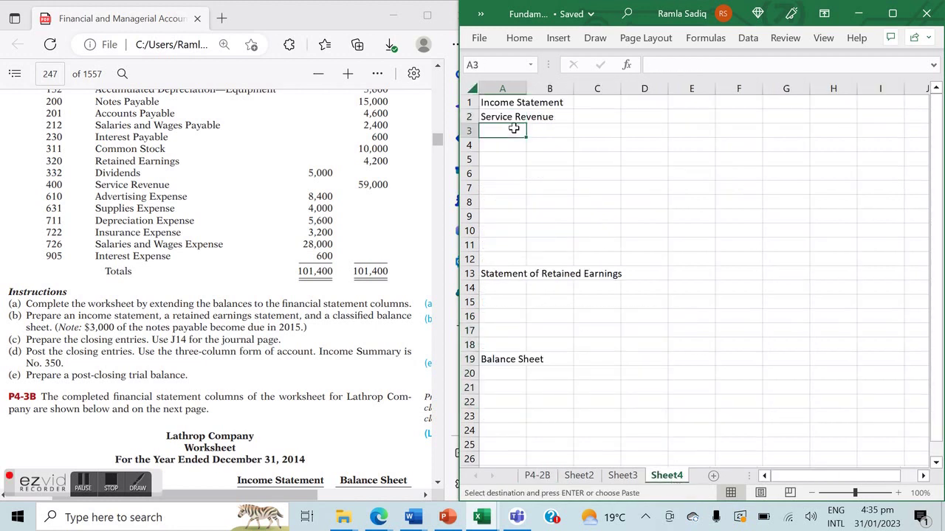
key(ctrl+v)
Copy the Service Revenue amount from I16 of the P4-2B sheet into C2 of Sheet4.
click(591, 117)
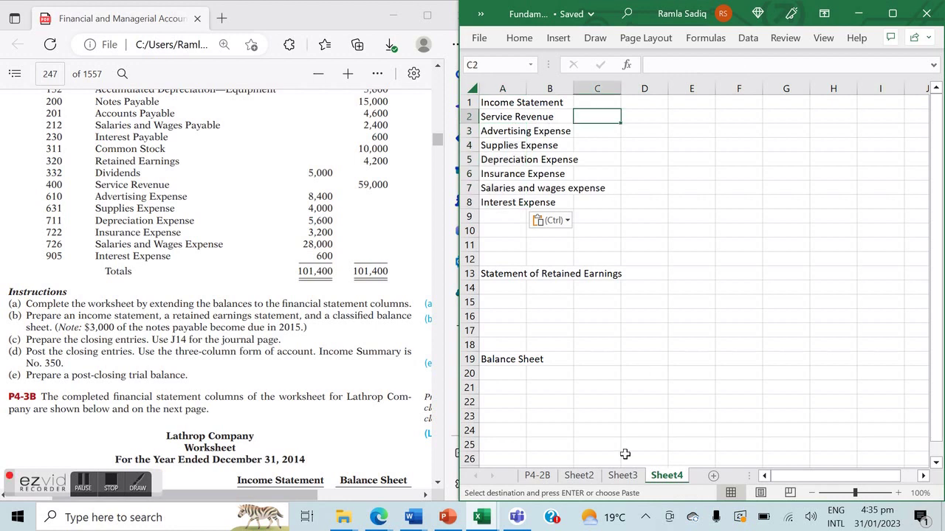
click(528, 479)
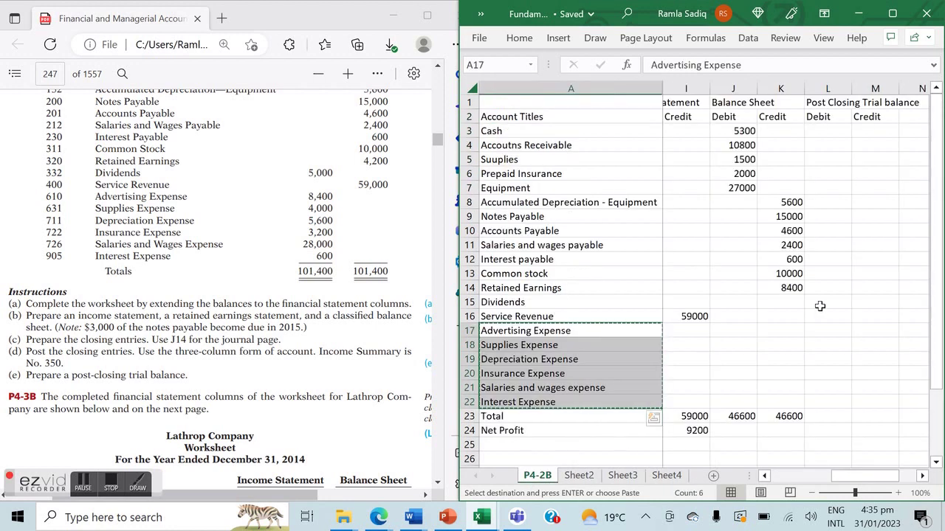
click(688, 316)
key(ctrl+c)
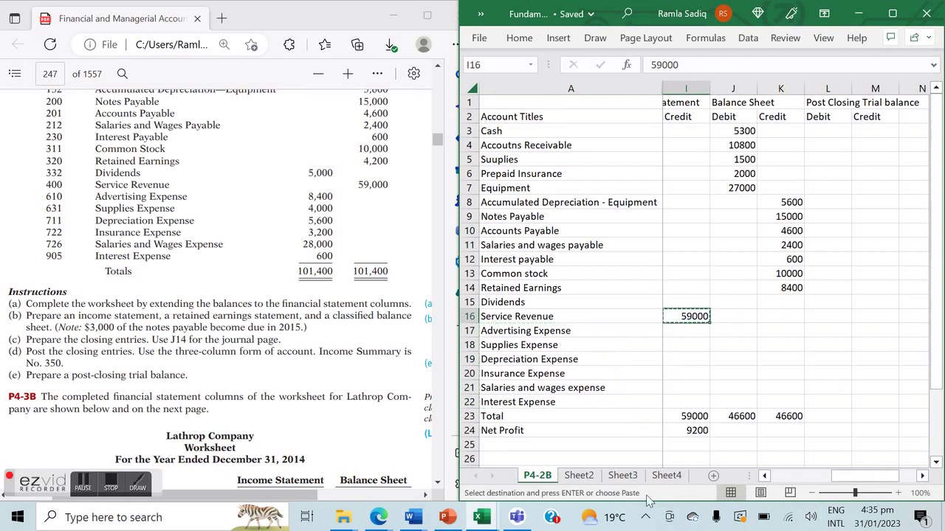
click(667, 475)
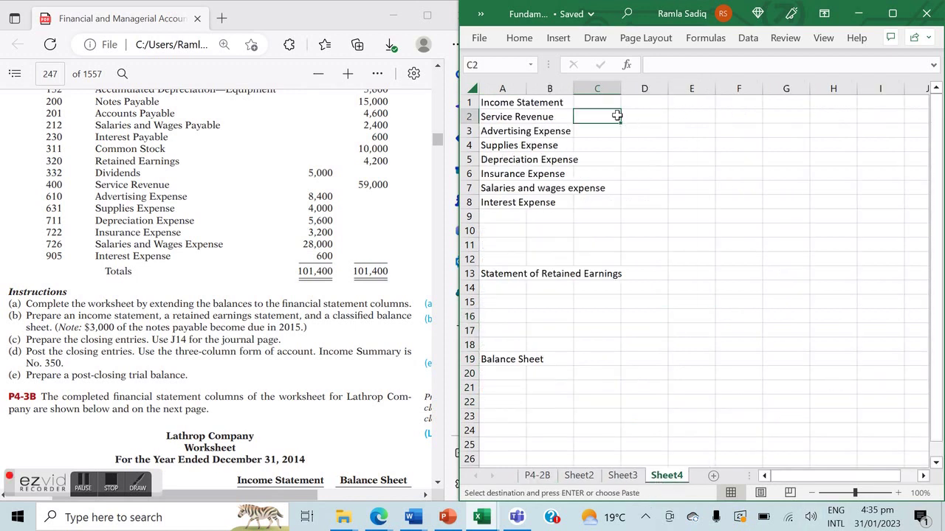
key(ctrl+v)
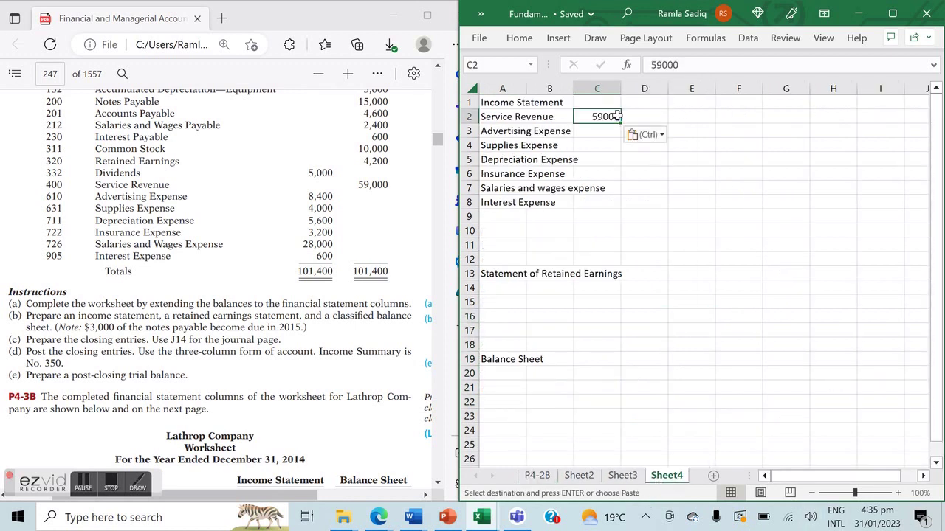
Copy the expense amounts from H17:H22 of the P4-2B sheet into C3:C8 of Sheet4, beside their titles.
click(537, 476)
key(Left)
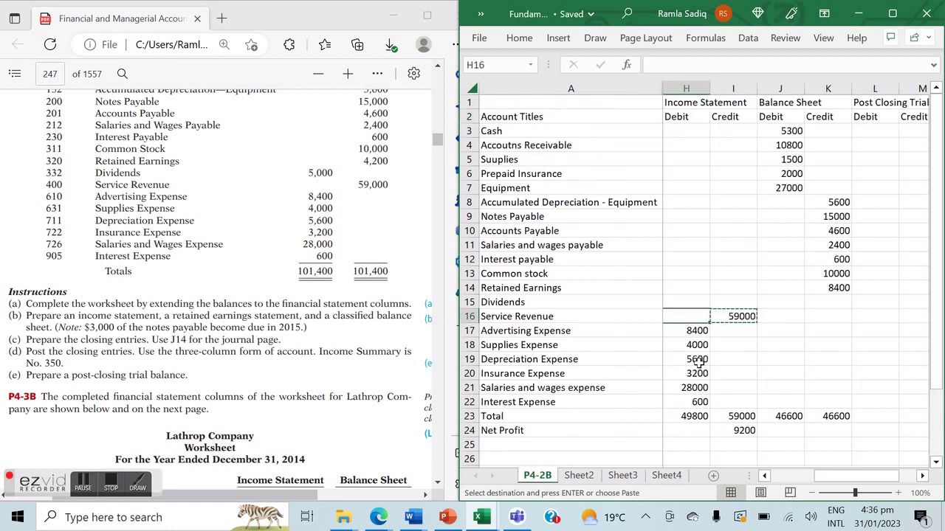
key(Down)
key(shift+Down)
key(shift+Down)
key(shift+Down)
key(shift+Down)
key(shift+Down)
key(ctrl+c)
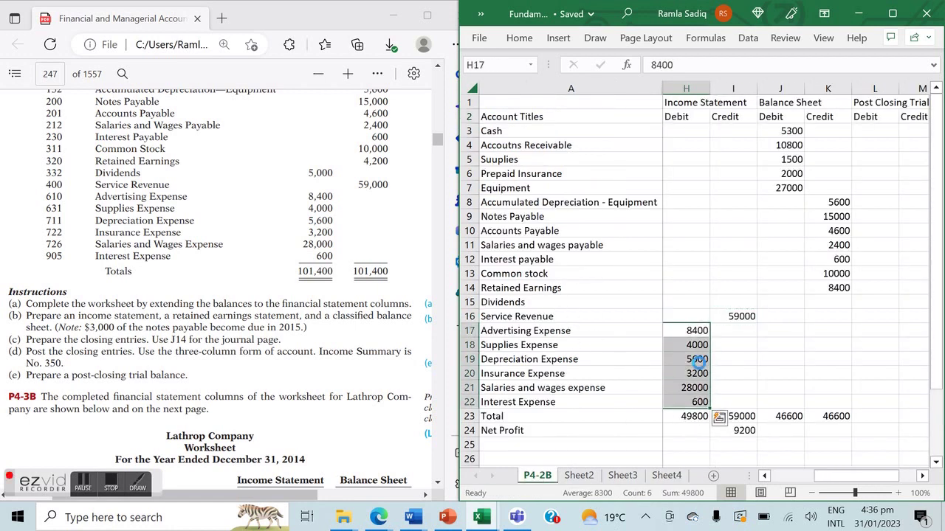
click(666, 475)
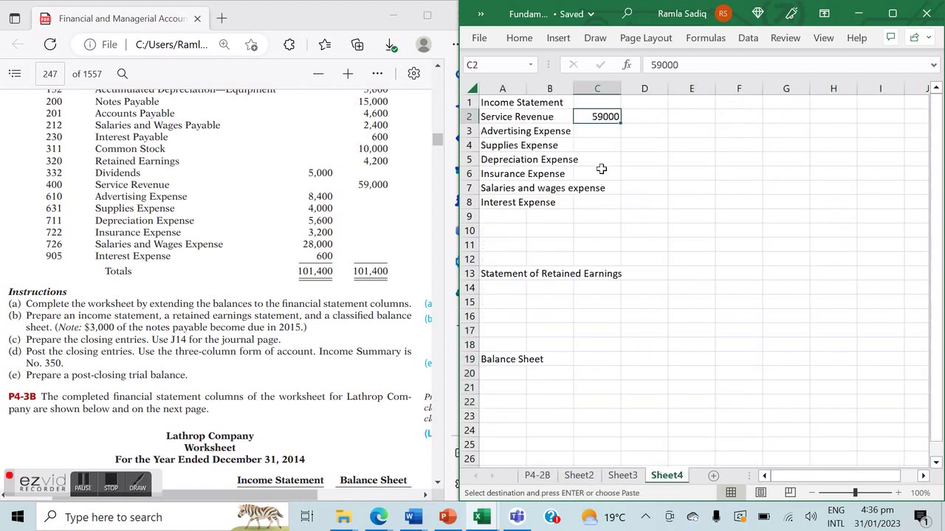
click(592, 131)
key(ctrl+v)
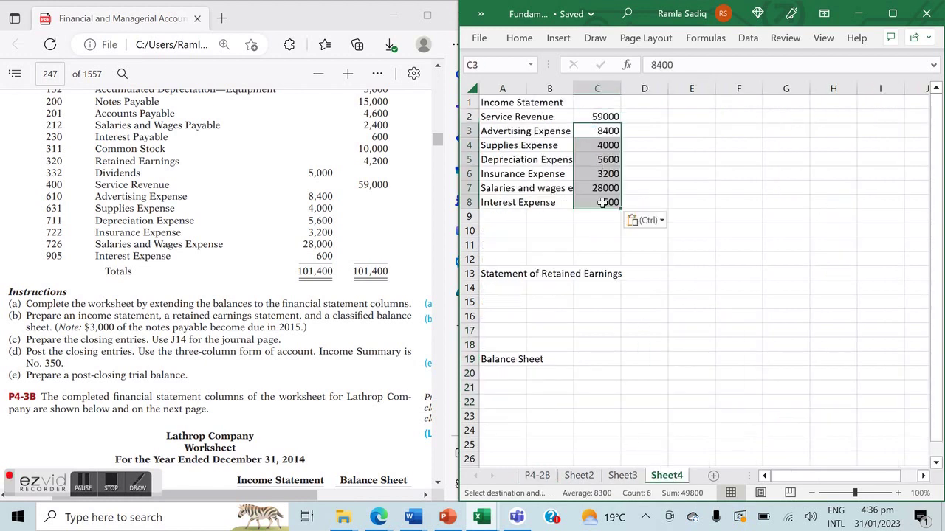
Enter the label Net Income in A9, below Interest Expense in the income statement.
click(502, 218)
text(Net )
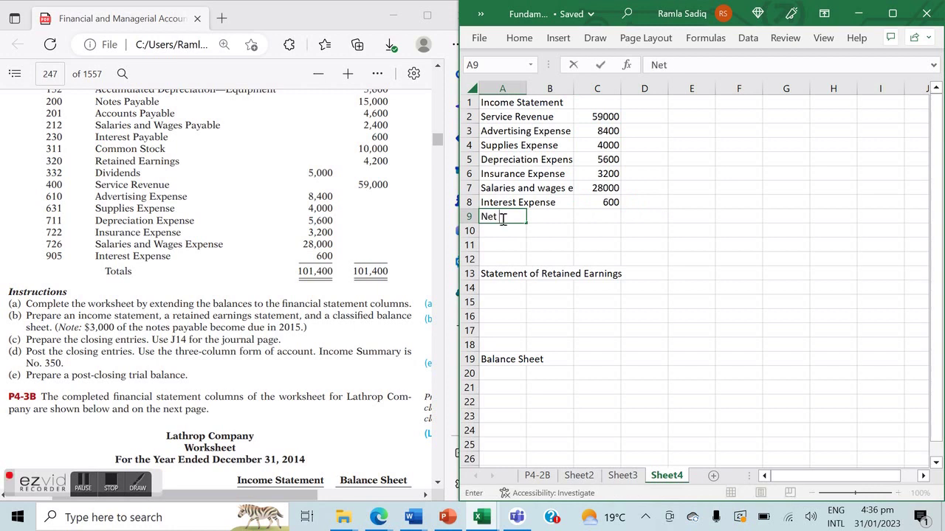
text(Income)
key(Tab)
key(Tab)
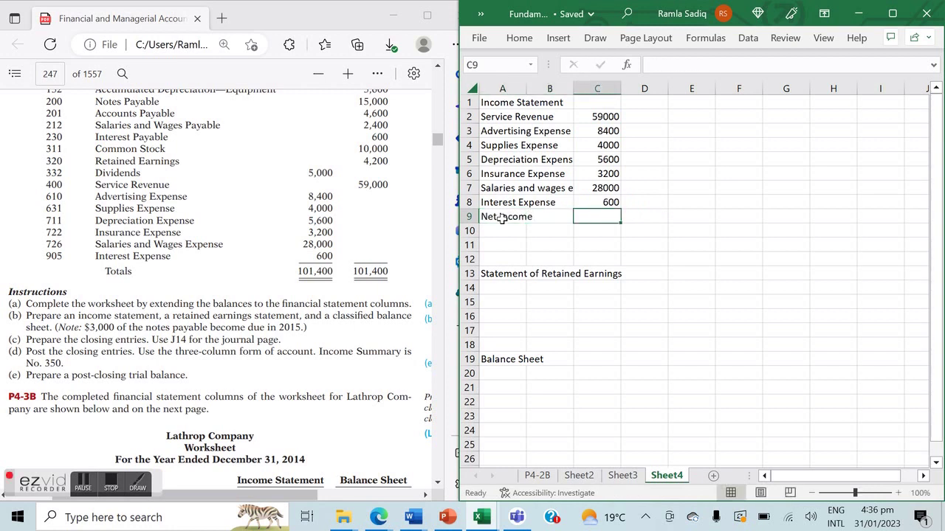
Calculate net income in C9 as C2 minus the SUM of C3:C8, and compare it with the net profit on the P4-2B sheet.
text(=)
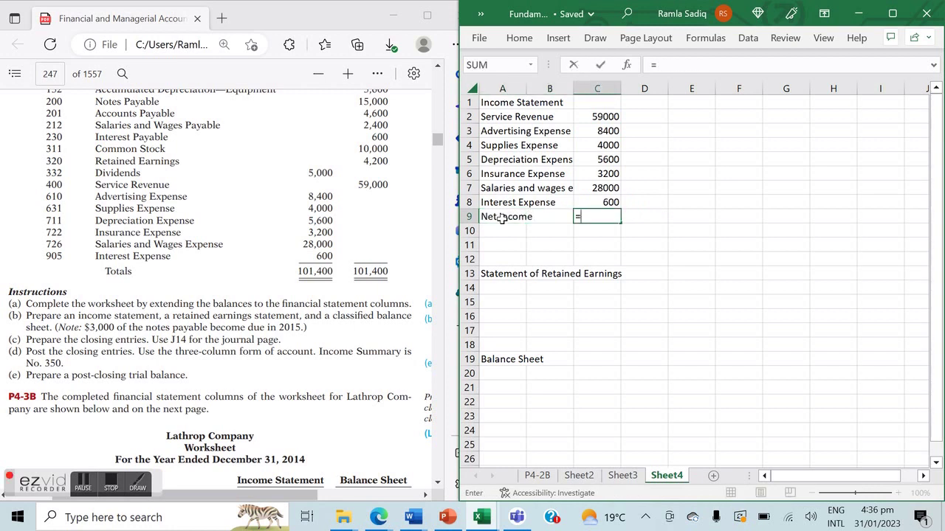
click(595, 114)
text(-)
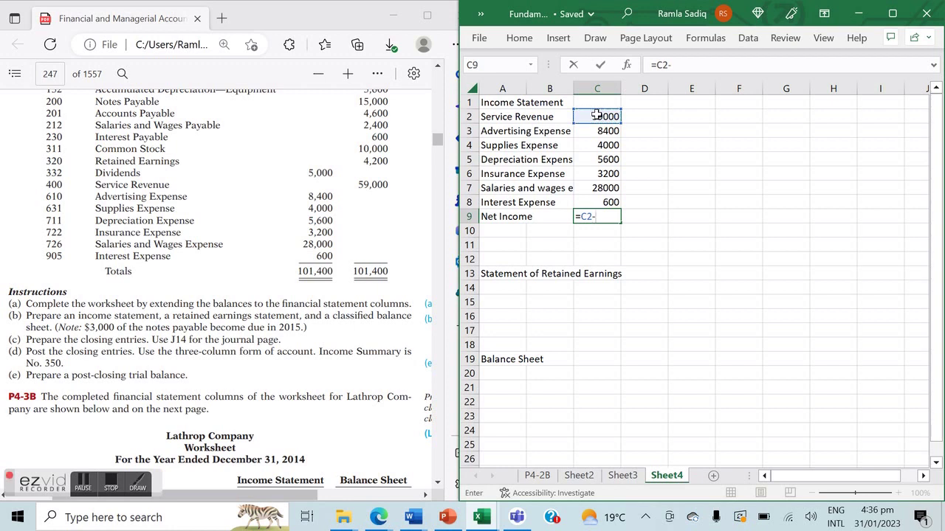
text((SUM)
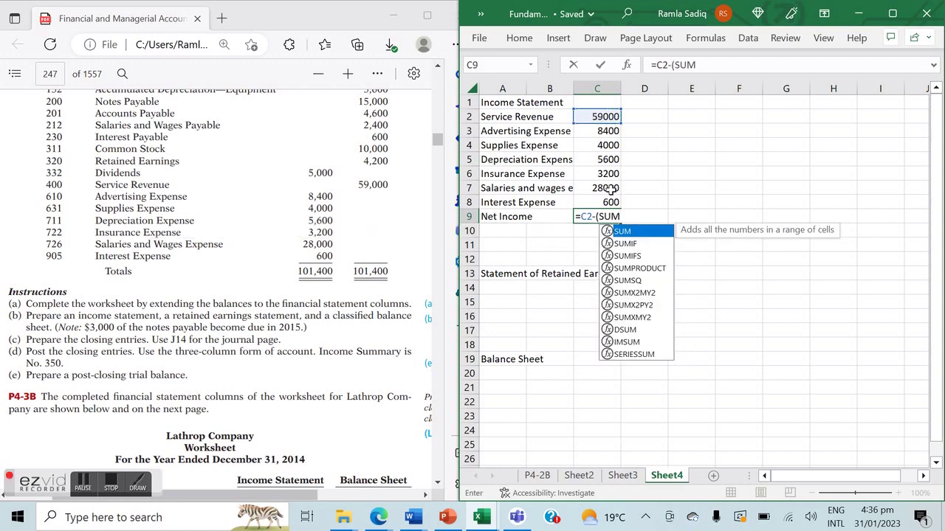
text(()
drag(608, 133, 613, 199)
key(Return)
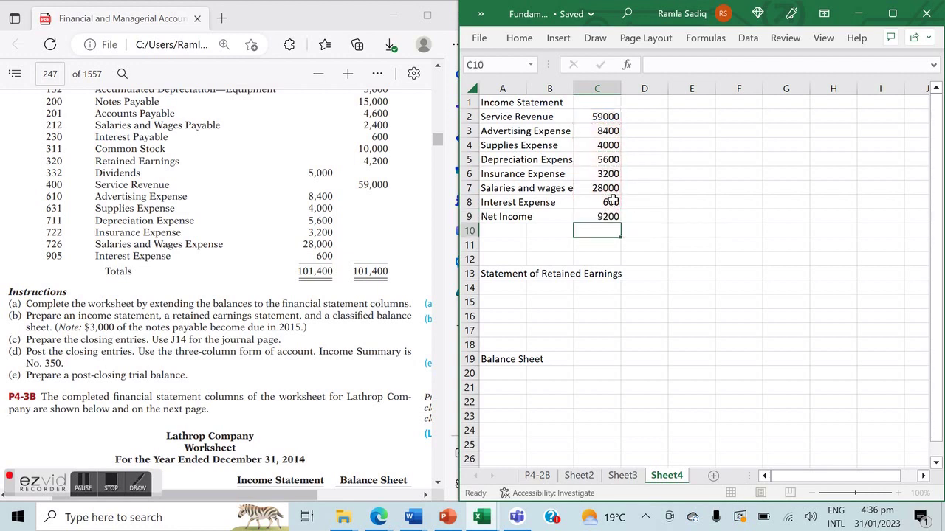
key(Up)
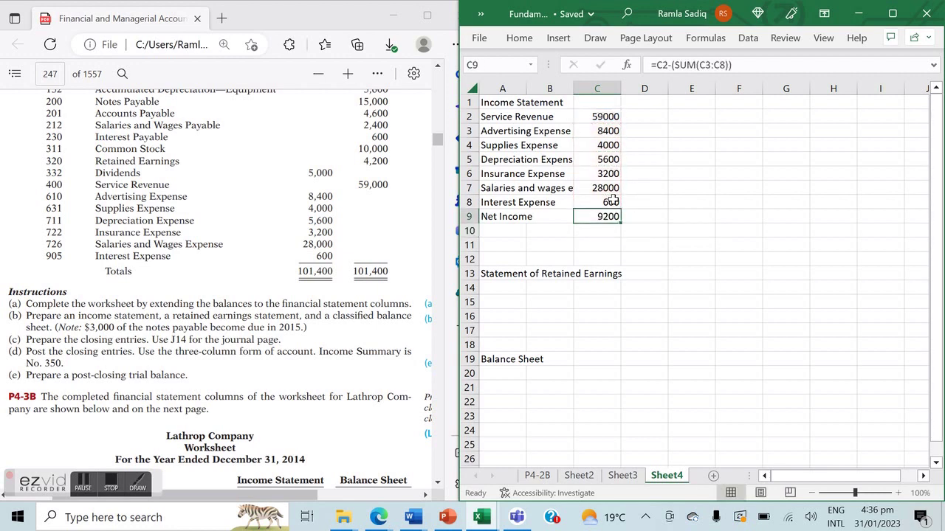
click(545, 477)
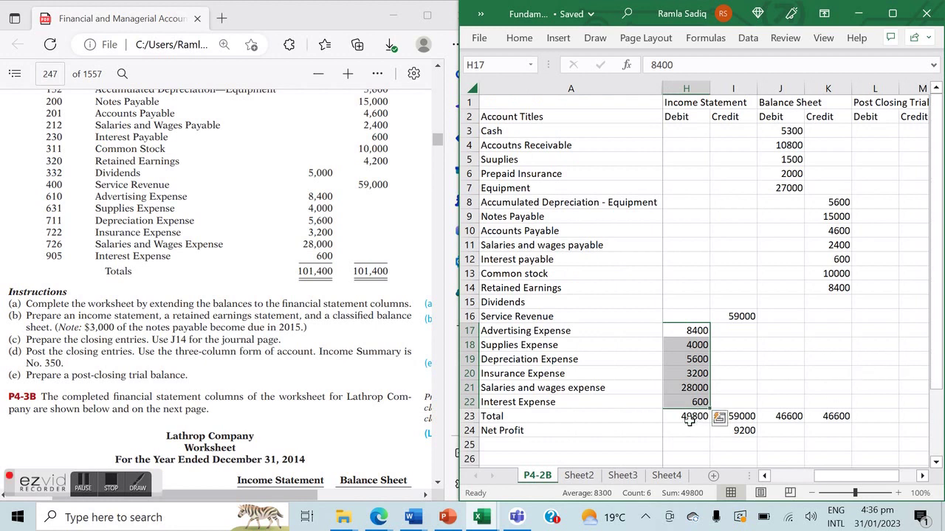
click(663, 477)
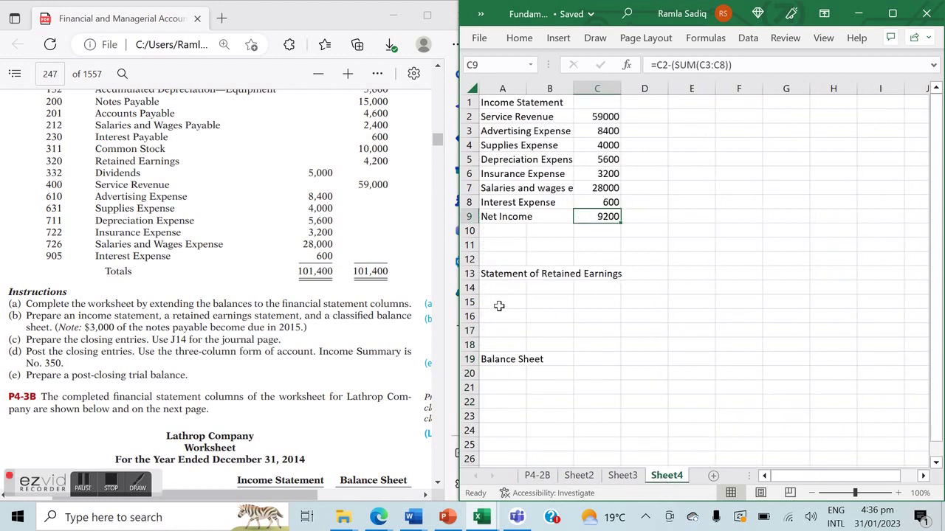
Enter the label Retained Earnings in A14, below the Statement of Retained Earnings heading.
click(499, 305)
click(521, 287)
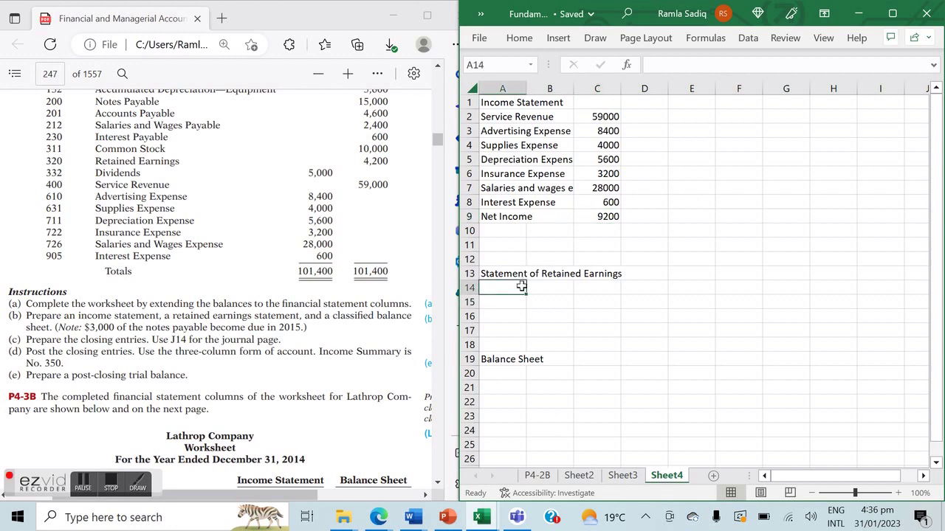
text(Reta)
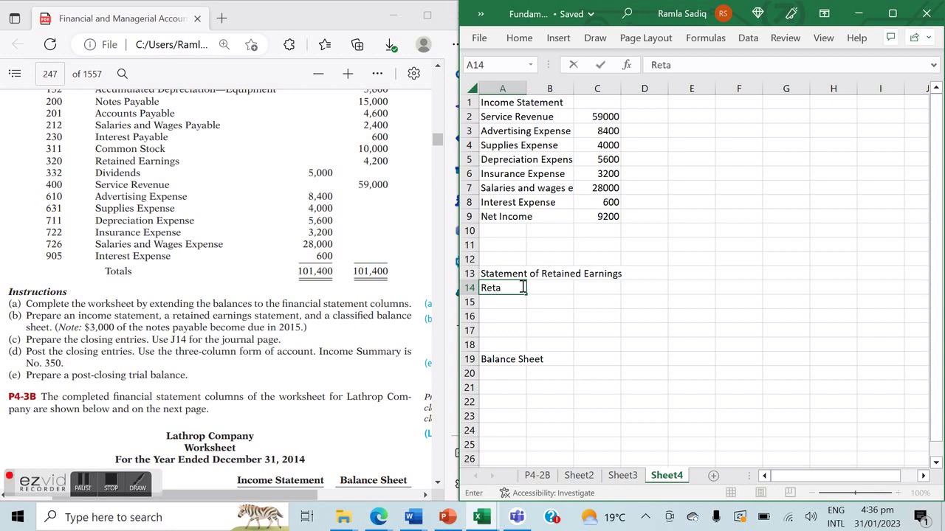
text(ined Earnings)
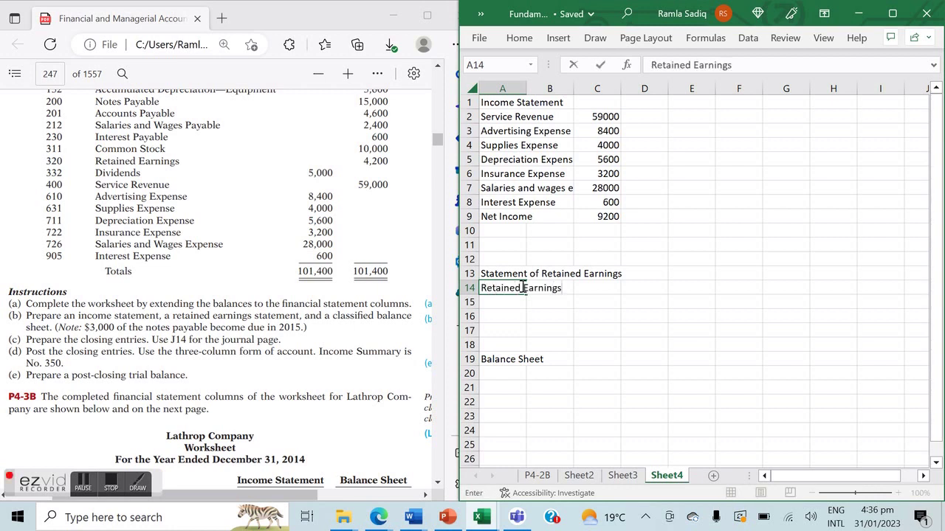
key(Return)
Add the labels +Net Income in A15 and -Dividends in A16 of the retained earnings statement.
text(+)
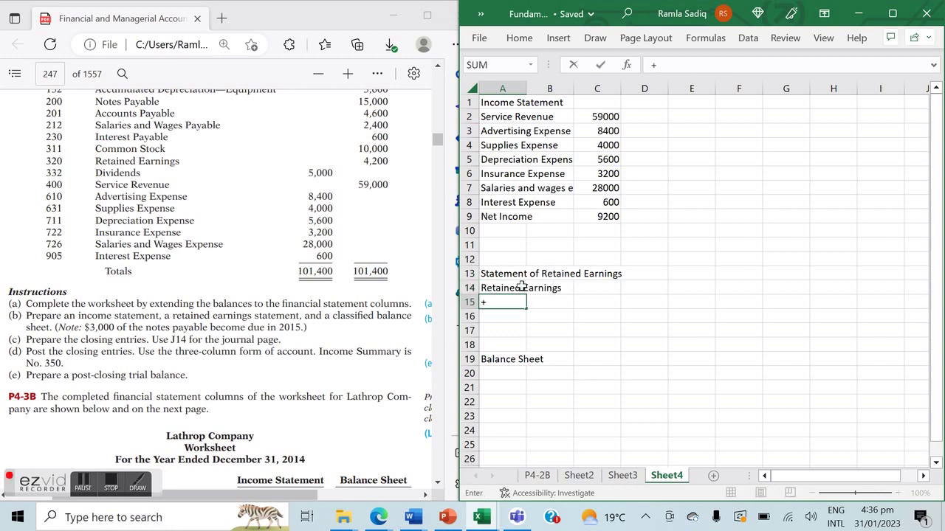
text(Net)
key(BackSpace)
key(BackSpace)
key(BackSpace)
key(BackSpace)
key(Return)
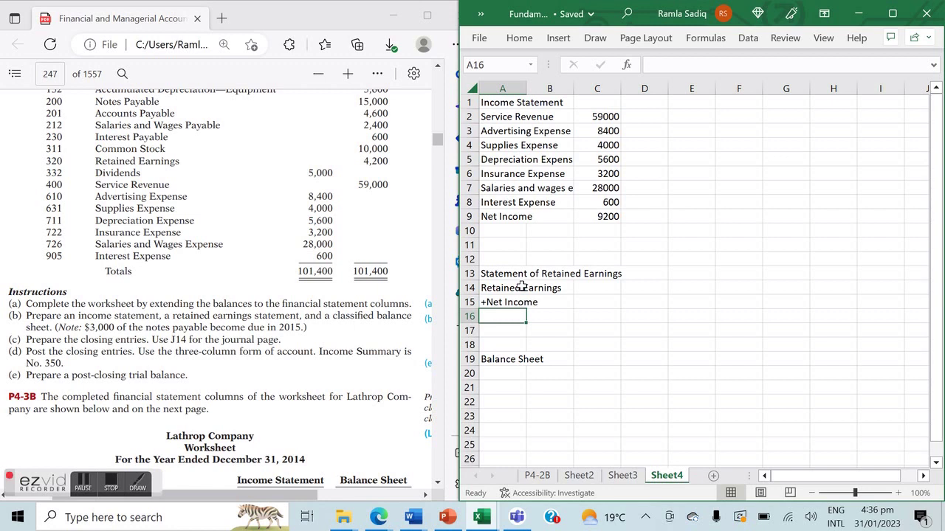
text('-Dividends)
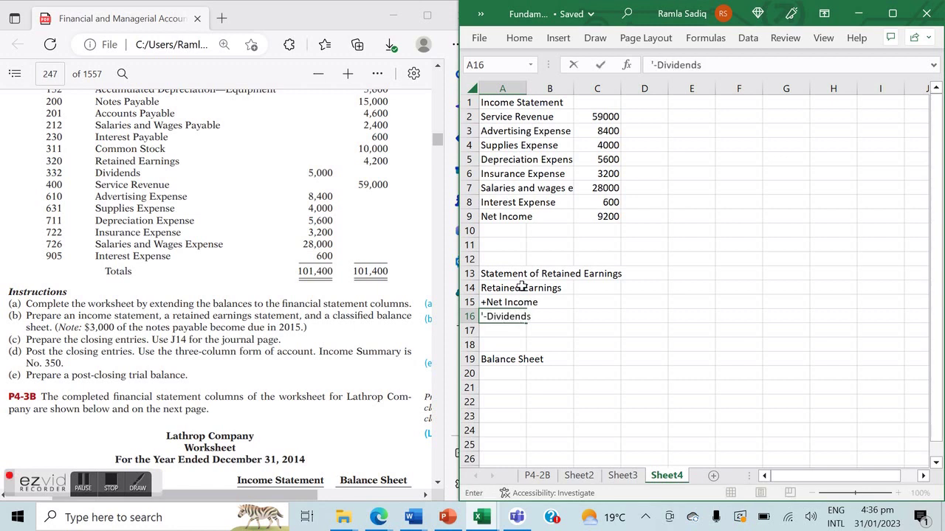
key(Return)
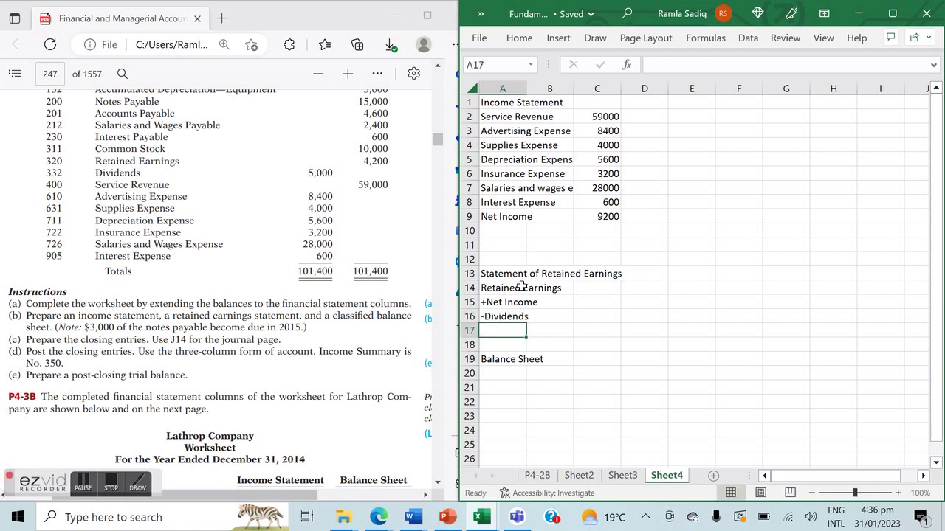
Enter the label Retained Earnings (Closing) in A17, below -Dividends.
text(Retained Earnings)
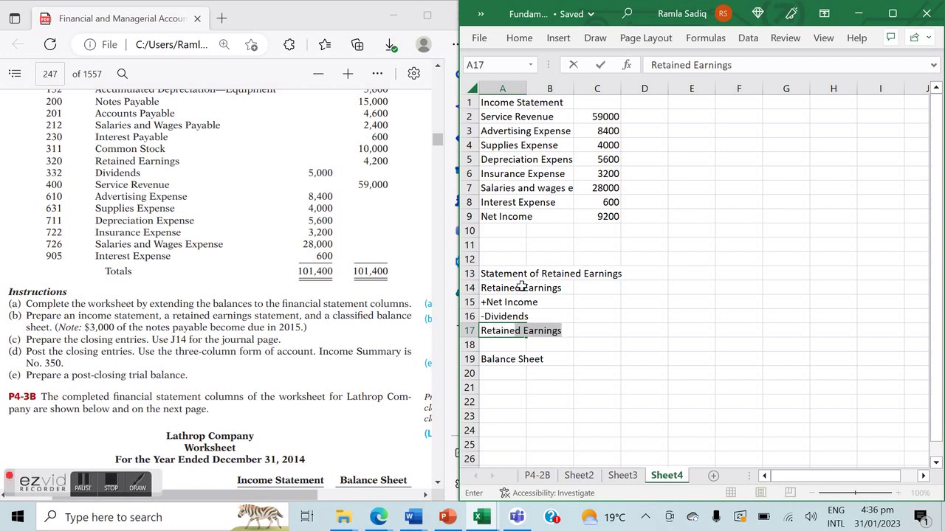
key(Tab)
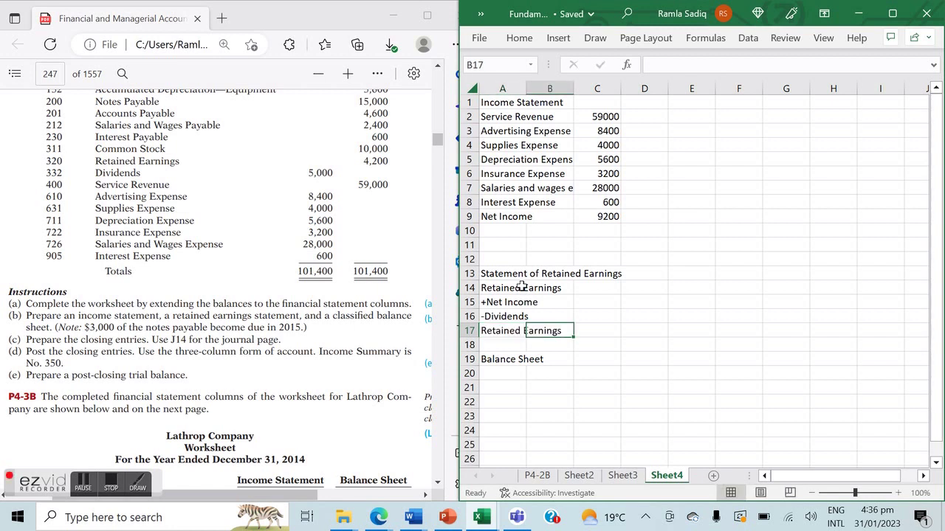
key(Left)
click(745, 66)
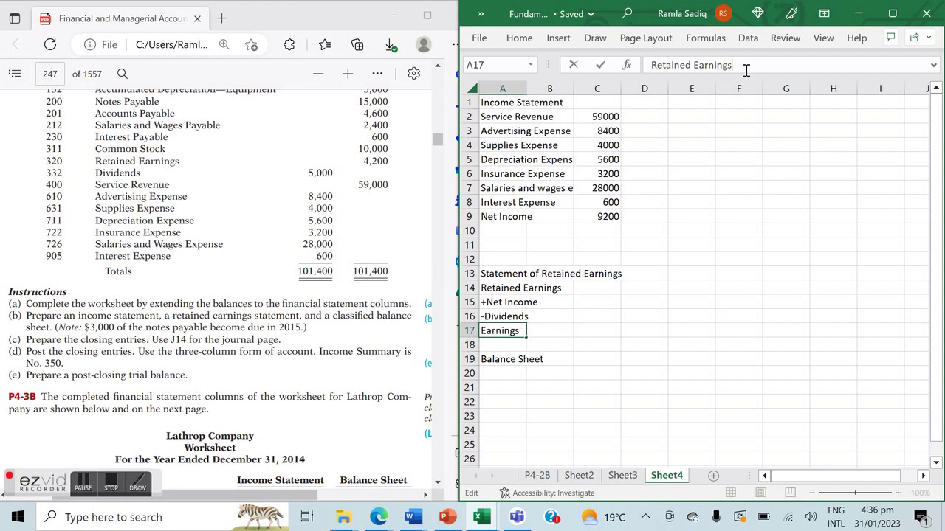
text((Closing))
key(Return)
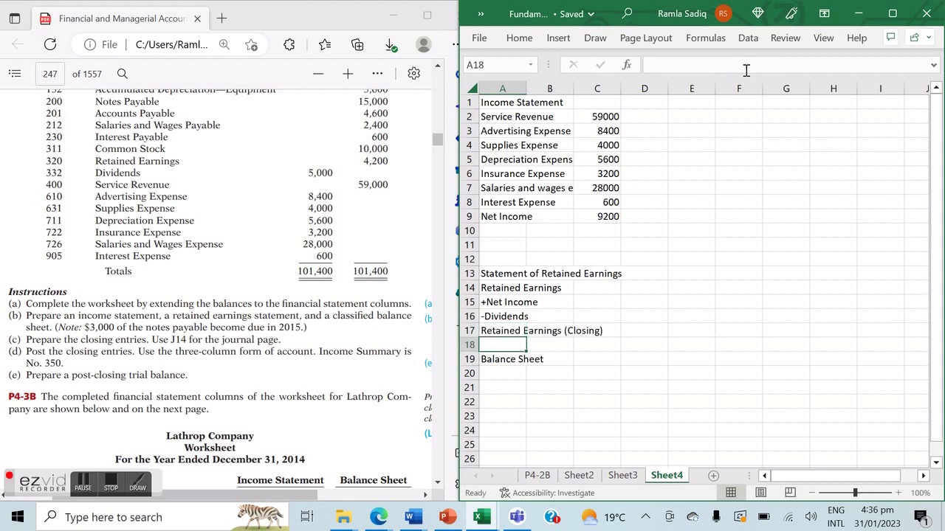
Change the label in A14 of the retained earnings statement to Retained Earnings (Opening).
click(488, 290)
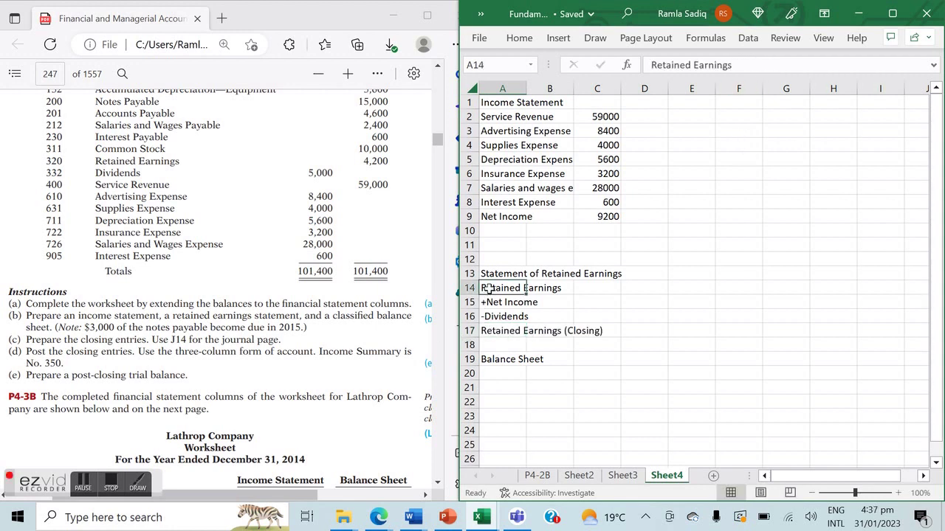
click(745, 65)
text((Op)
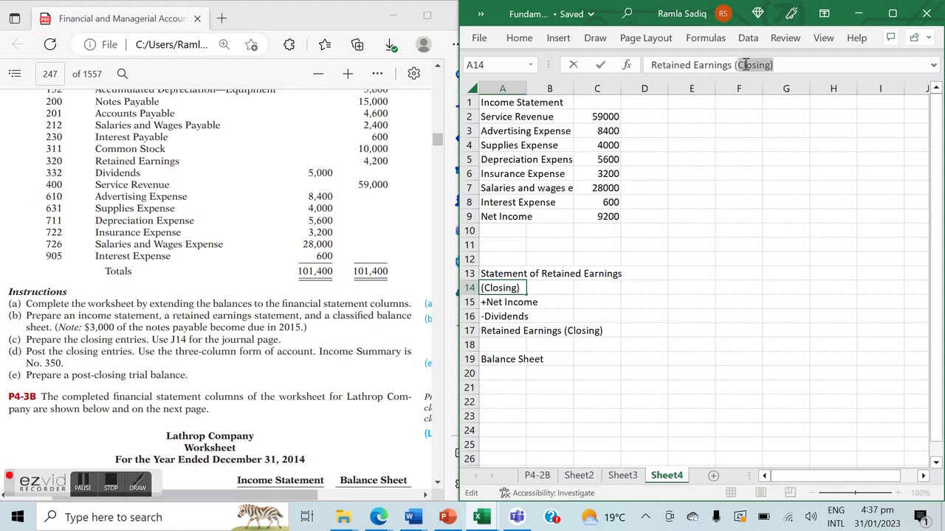
text(enn)
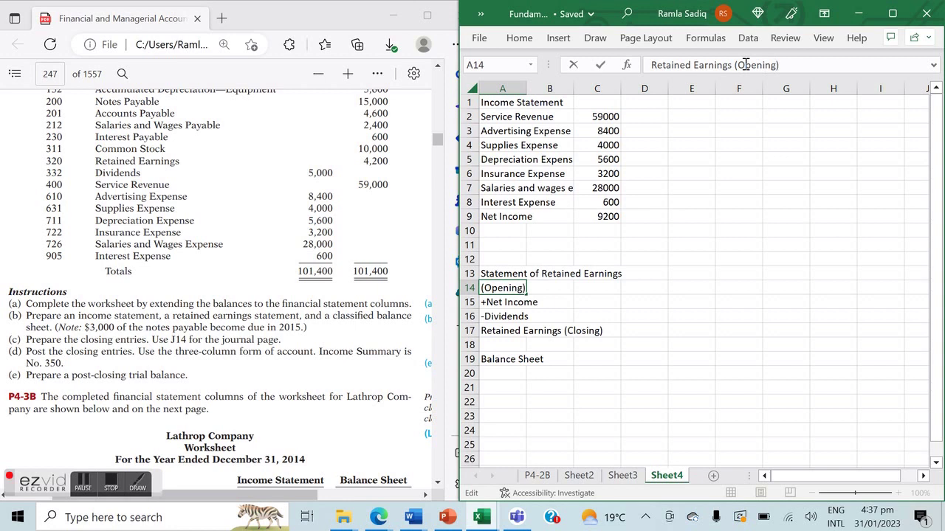
text(ng))
key(Return)
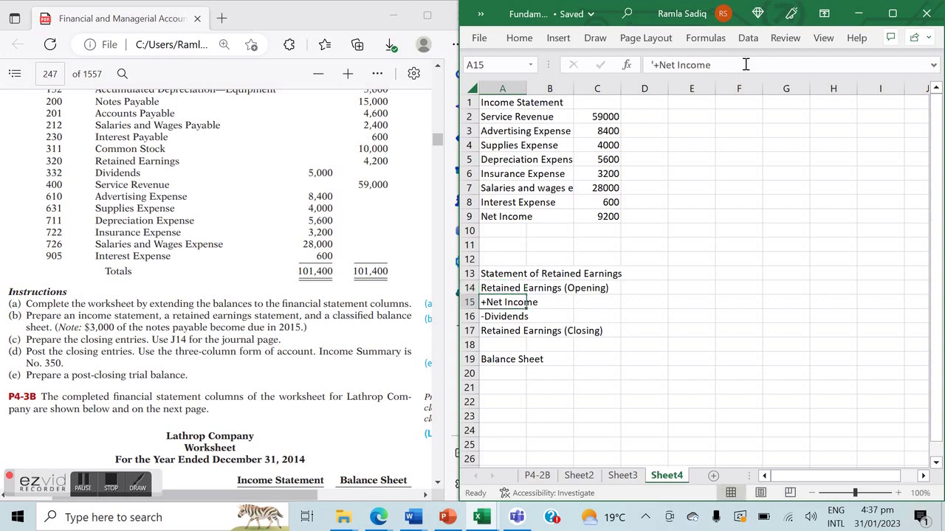
Enter 4200 in D14 as the opening retained earnings balance.
click(626, 286)
text(=)
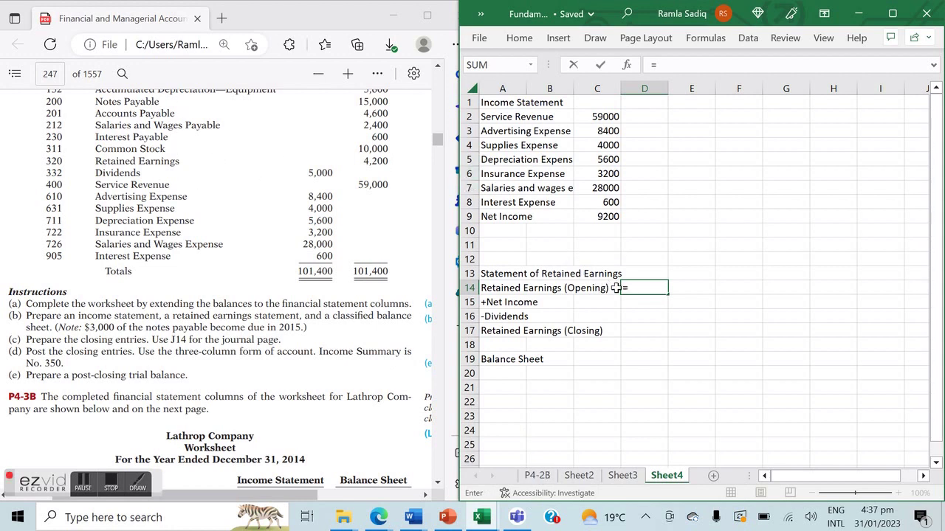
key(BackSpace)
text(4200)
key(Return)
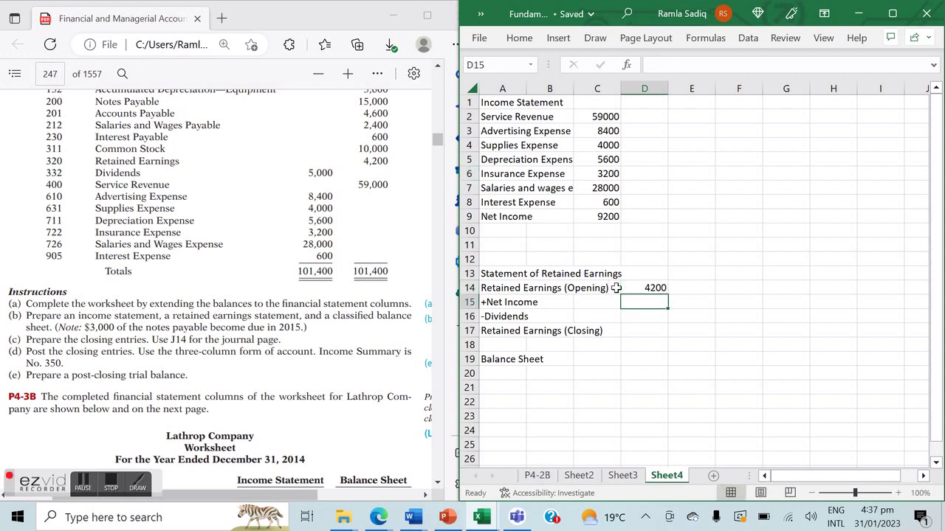
Link D15 to the net income in C9 and enter 5000 for dividends in D16.
text(=)
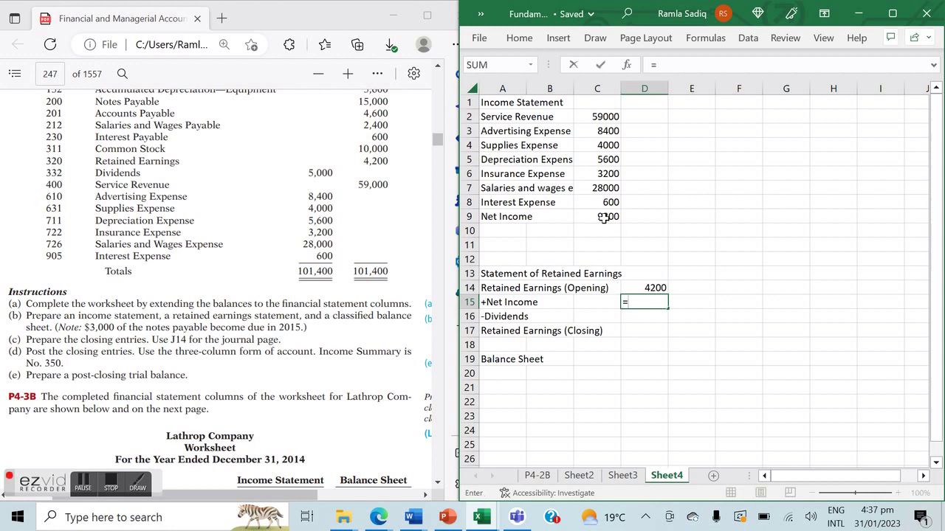
click(604, 217)
key(Return)
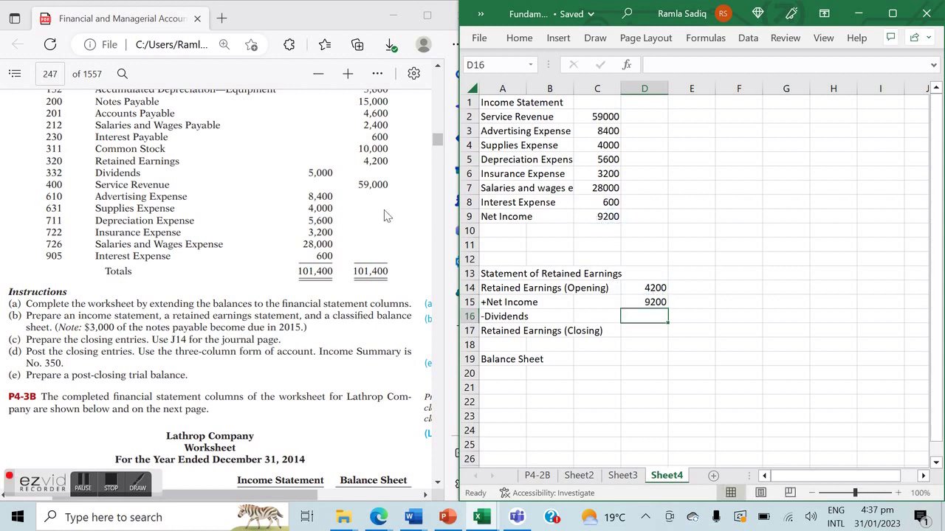
text(5000)
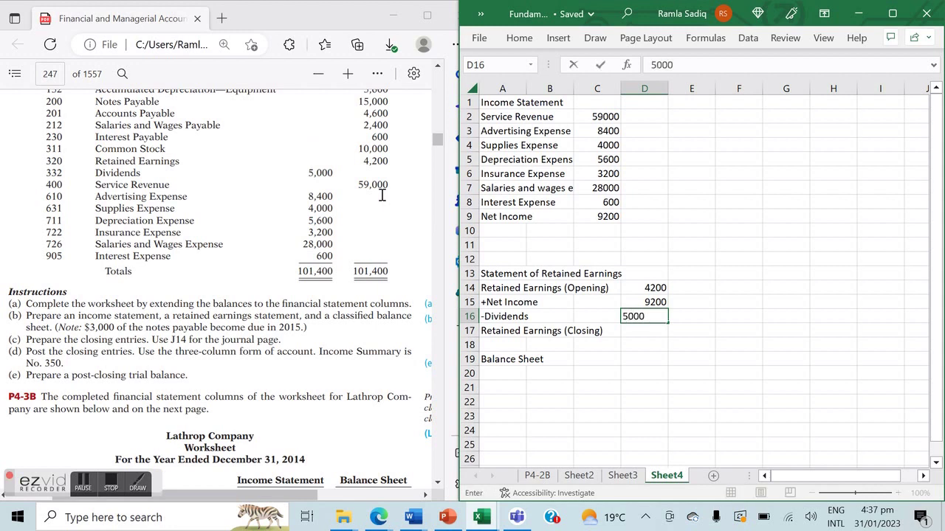
key(Return)
Calculate closing retained earnings in D17 with the formula =D14+D15-D16.
text(=)
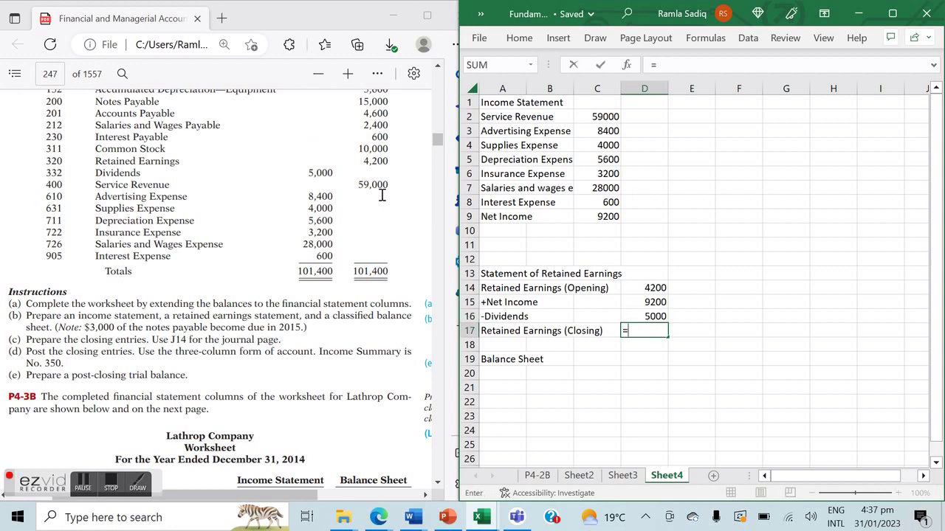
click(659, 288)
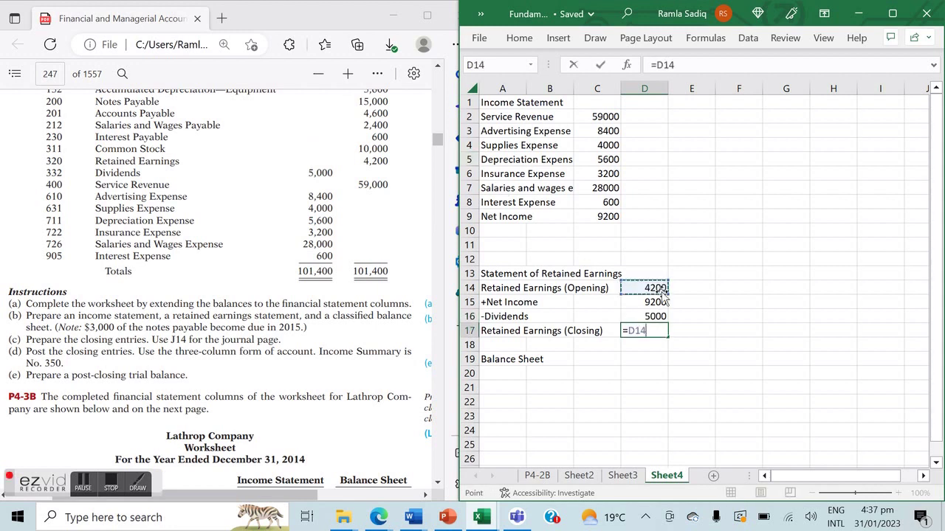
text(+)
click(657, 303)
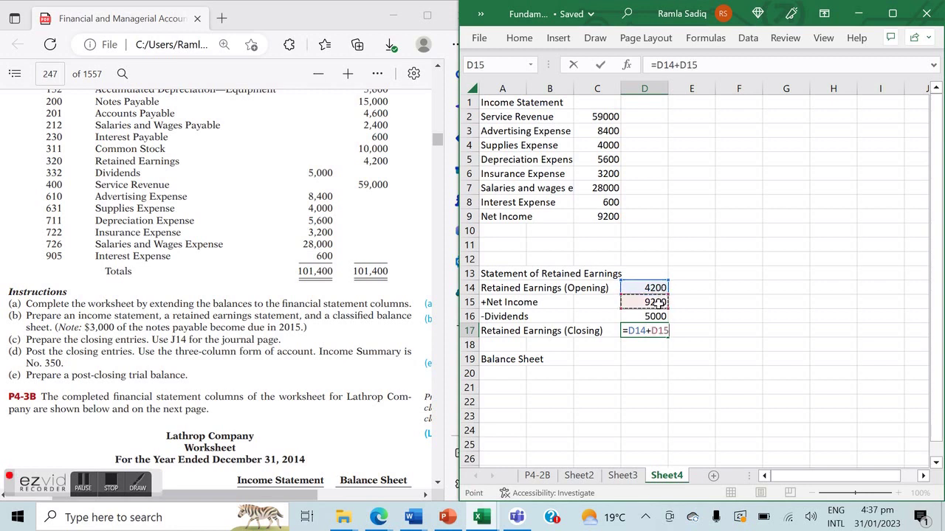
text(-)
click(658, 316)
key(Return)
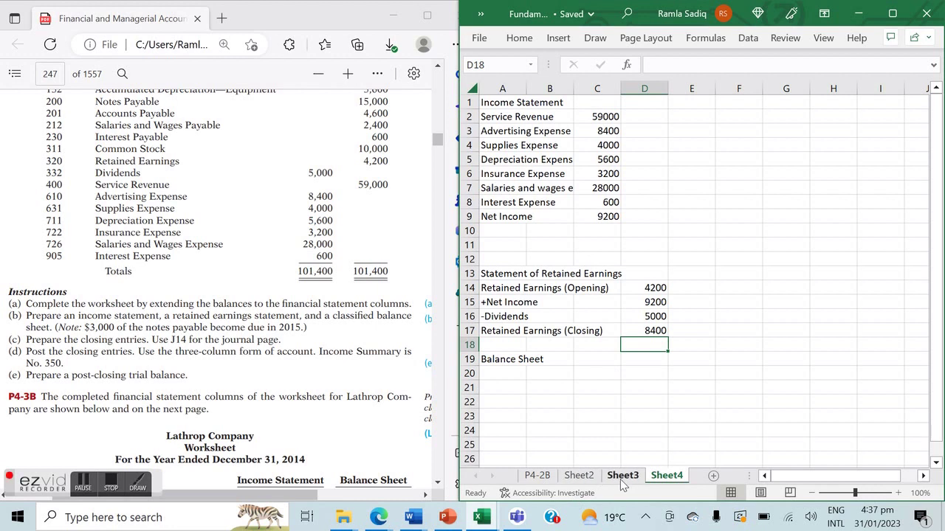
Compare the closing retained earnings with the balance sheet credit amount in K14 of the P4-2B sheet, returning to Sheet4.
click(537, 475)
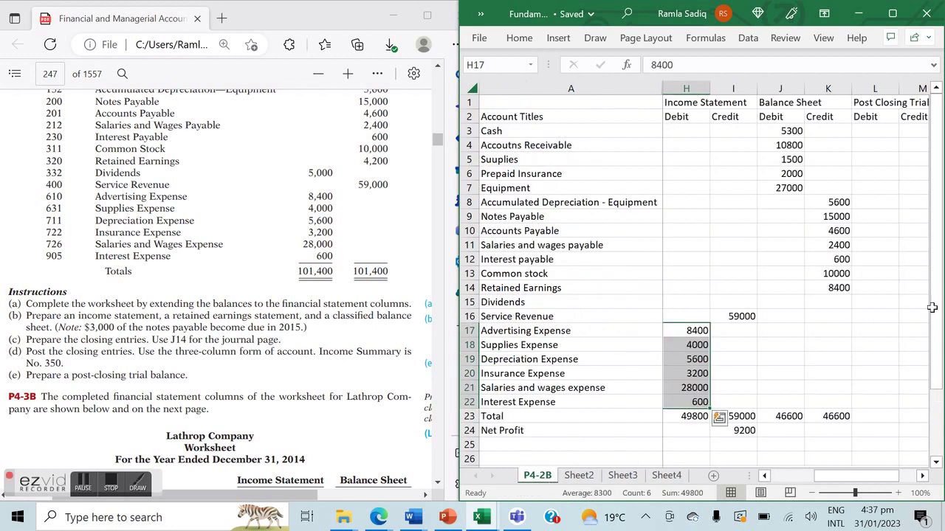
click(826, 288)
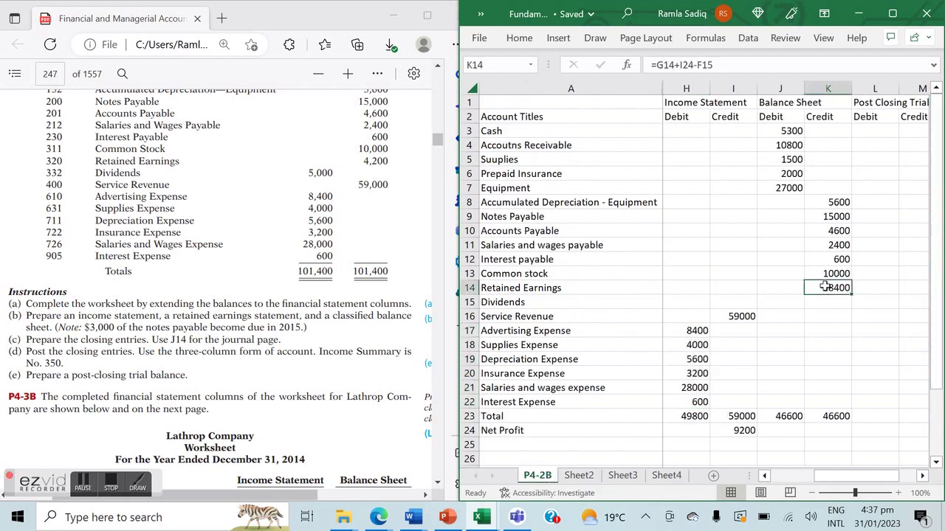
click(667, 475)
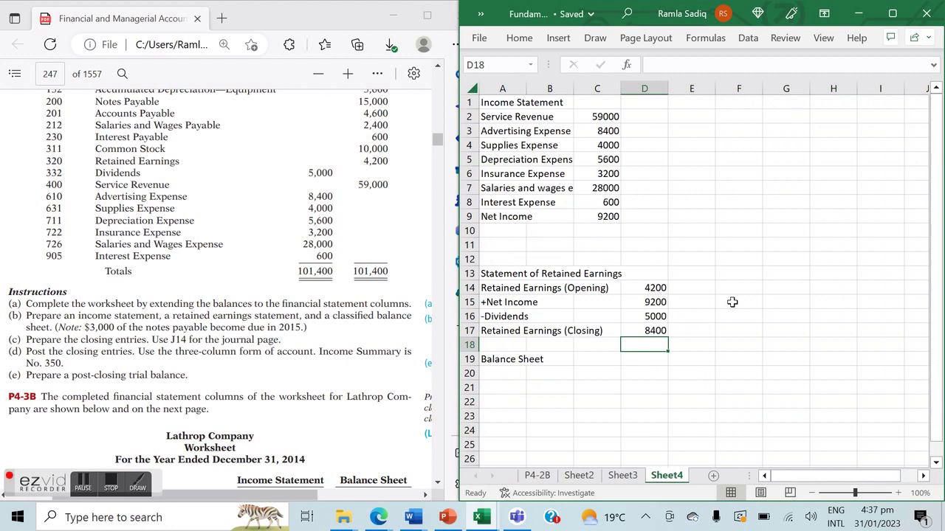
Copy the account titles Cash through Accumulated Depreciation - Equipment (A3:A8) on the P4-2B sheet and return to A20 on Sheet4.
click(506, 373)
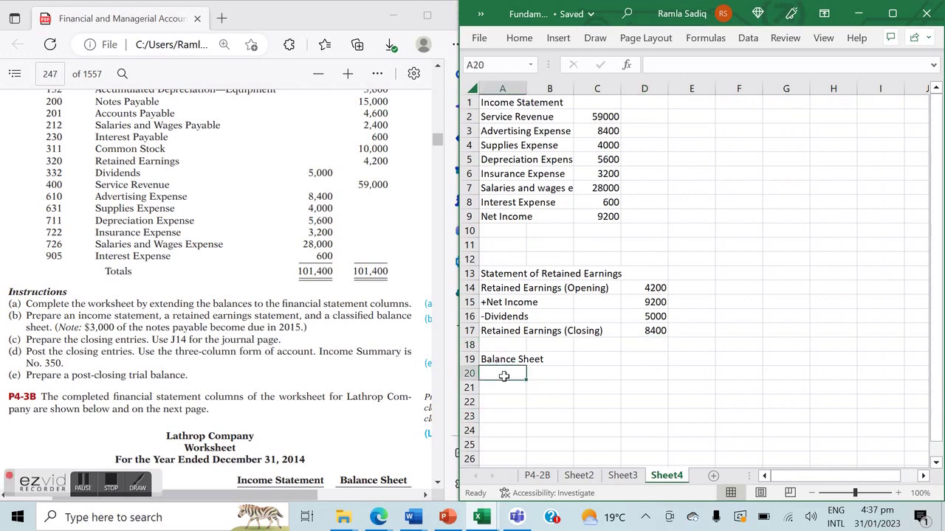
click(537, 476)
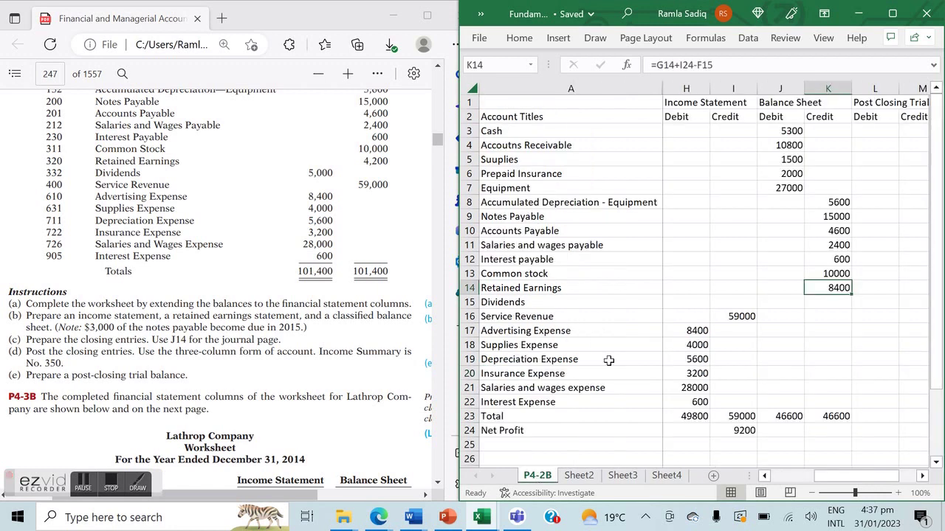
click(522, 129)
key(shift+Down)
key(shift+Down)
key(shift+Down)
key(shift+Down)
key(shift+Down)
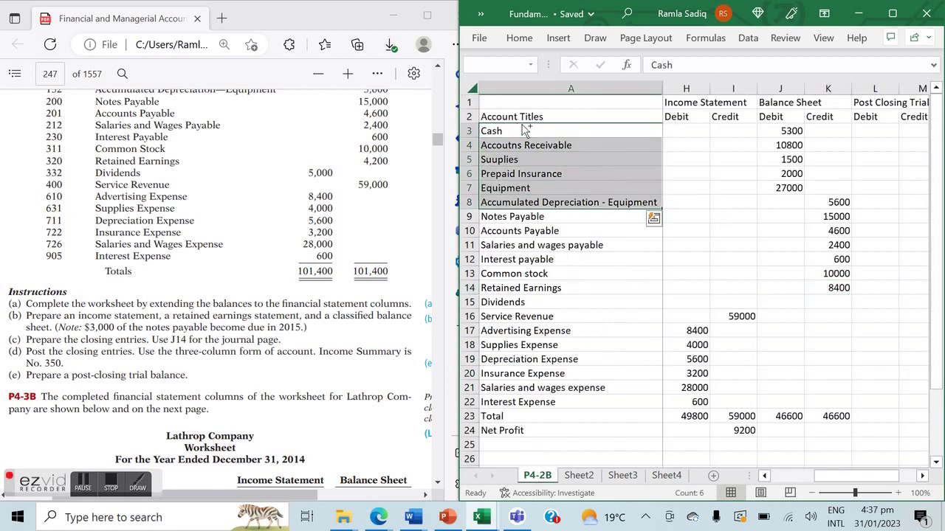
key(ctrl+c)
click(666, 475)
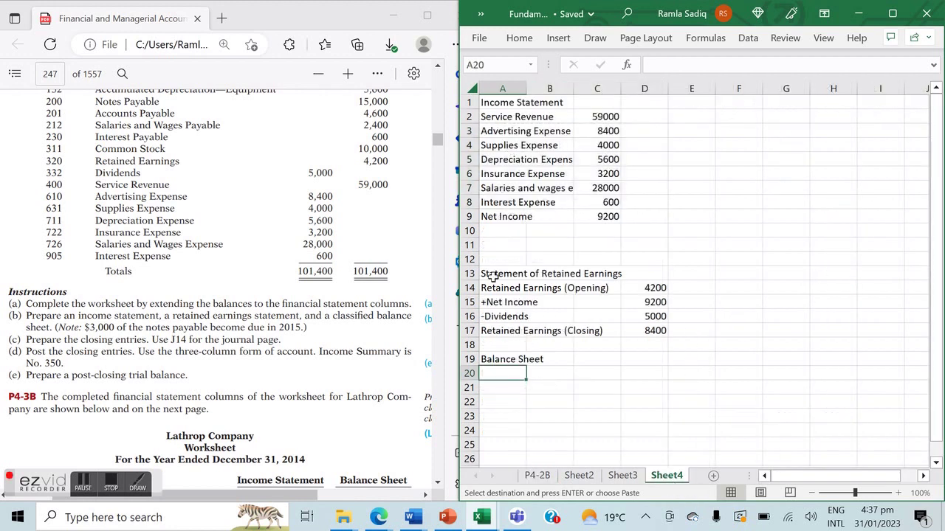
Enter the heading Assets in A20 and copy the selected P4-2B account titles beneath it, starting in A21.
text(Assets)
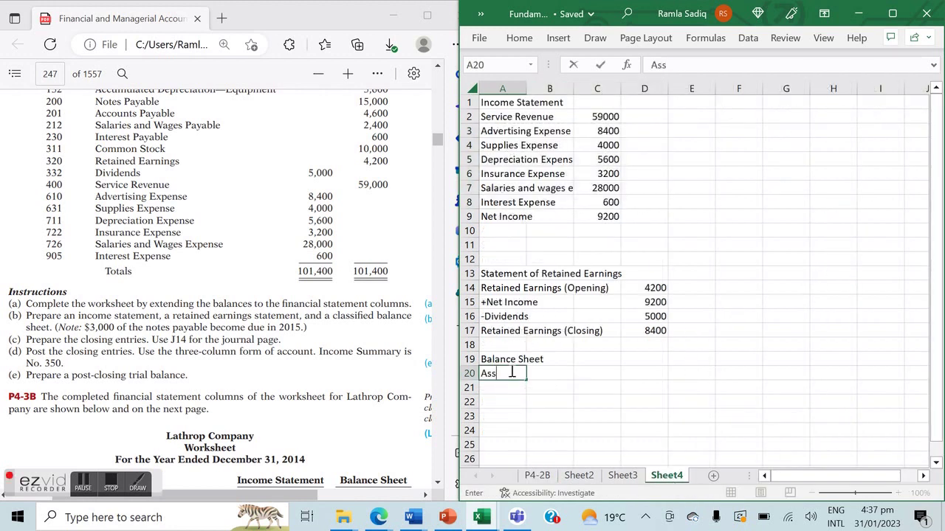
key(Return)
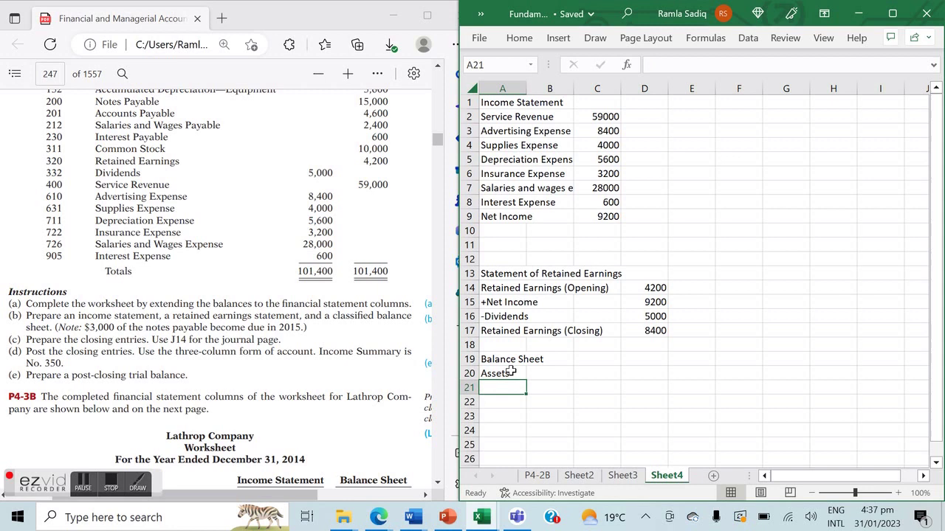
click(540, 477)
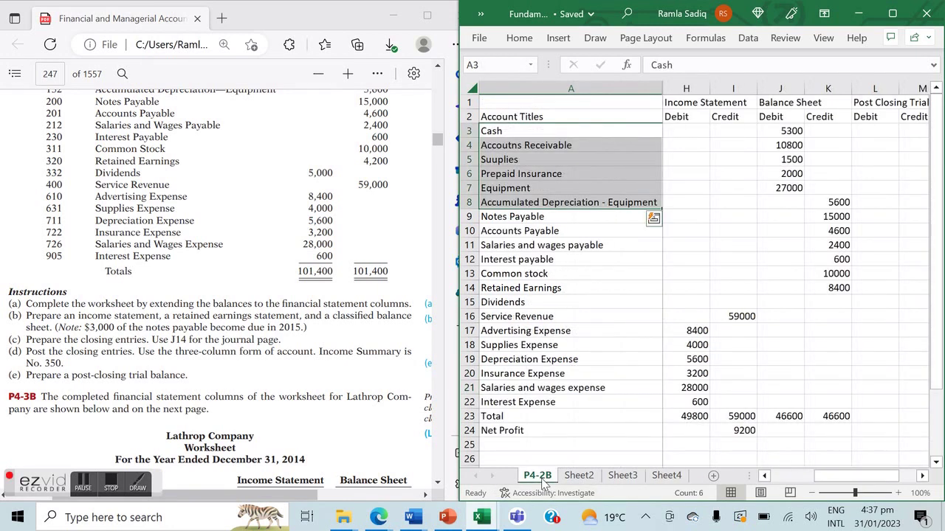
key(ctrl+c)
click(667, 476)
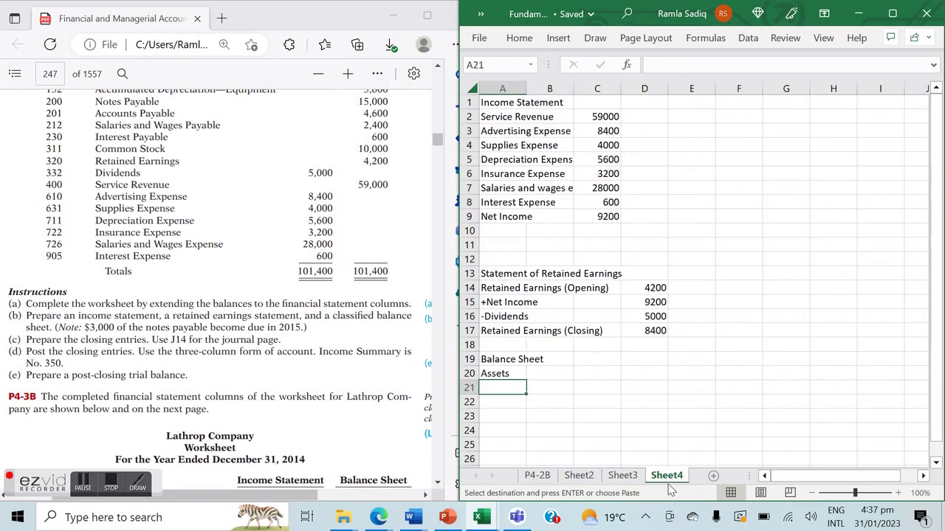
key(ctrl+v)
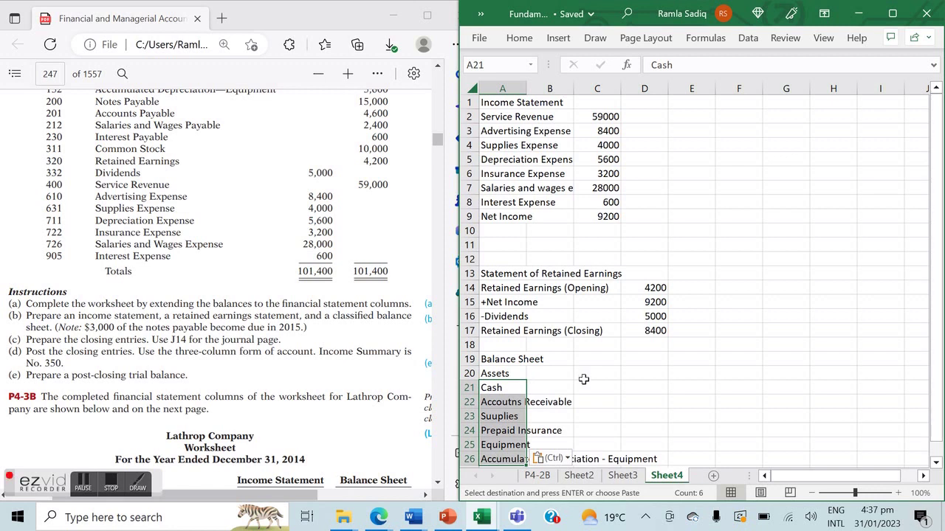
Copy the balance sheet amounts J3:K8 from the P4-2B sheet into Sheet4 beside the asset titles, starting in C21.
click(545, 476)
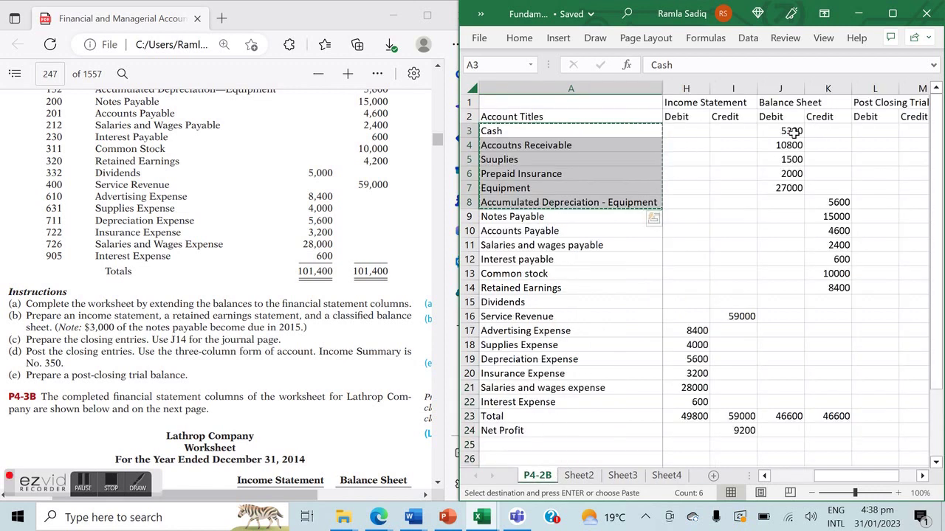
drag(794, 132, 822, 201)
key(ctrl+c)
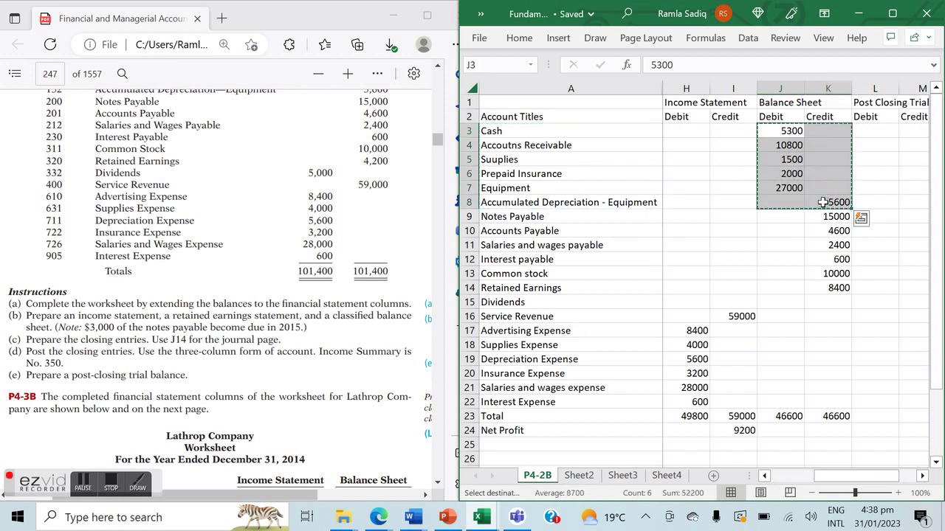
click(670, 476)
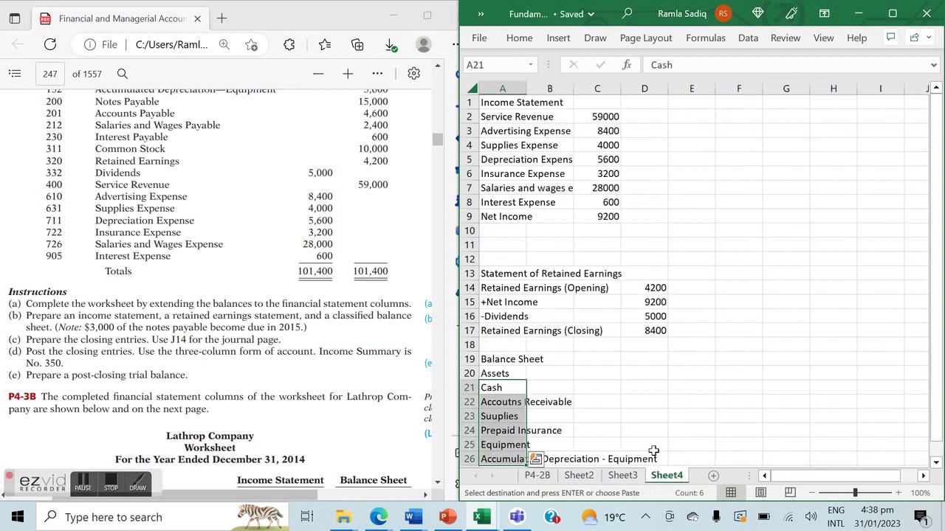
click(585, 387)
key(ctrl+v)
Move the accumulated depreciation amount from D26 to C26 so it lines up with the other asset amounts.
key(Down)
key(Down)
key(Down)
key(Down)
key(Down)
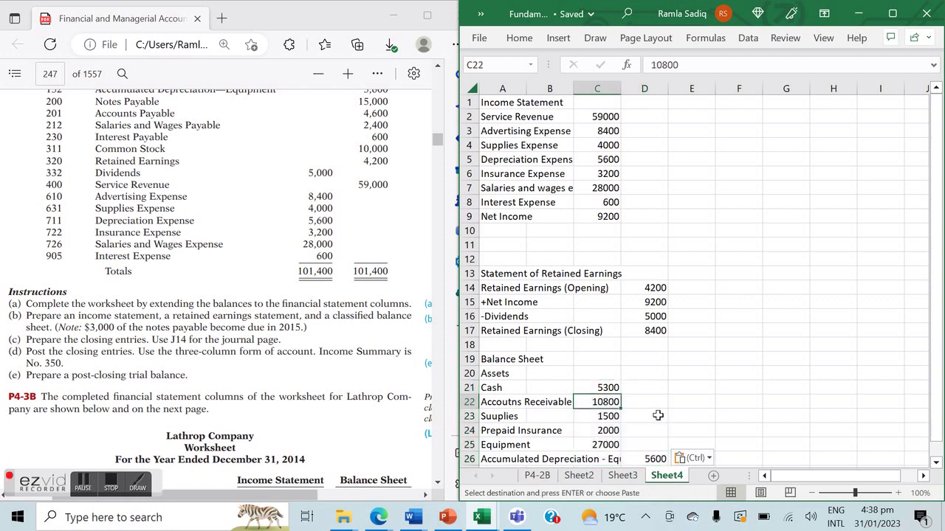
key(Right)
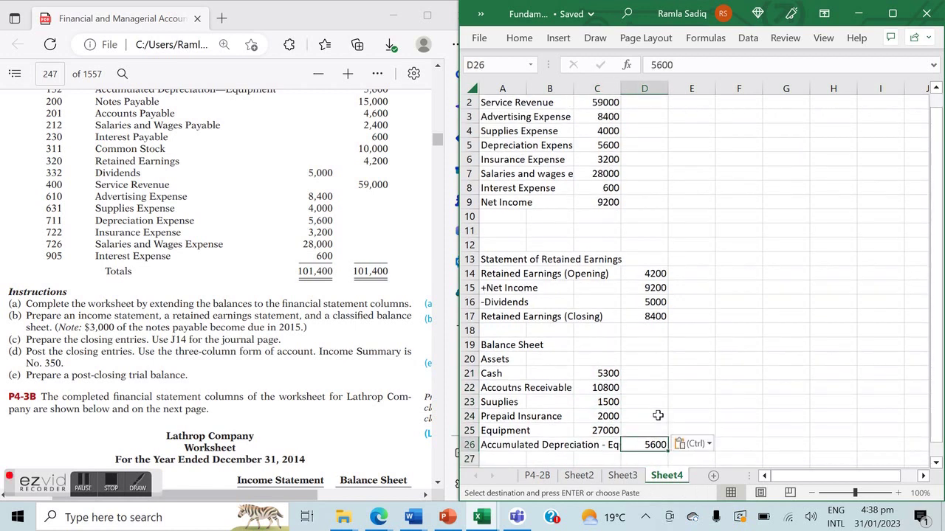
key(Left)
key(ctrl+c)
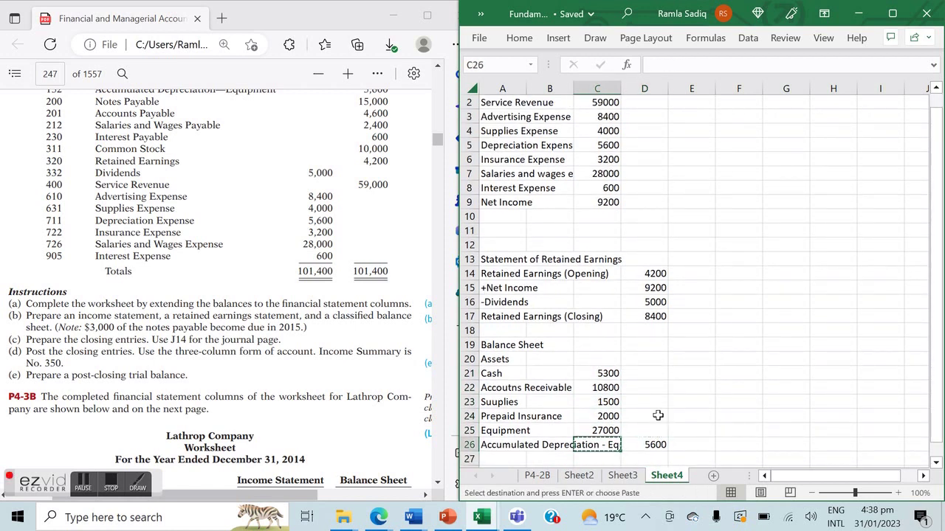
key(Left)
key(Right)
key(Right)
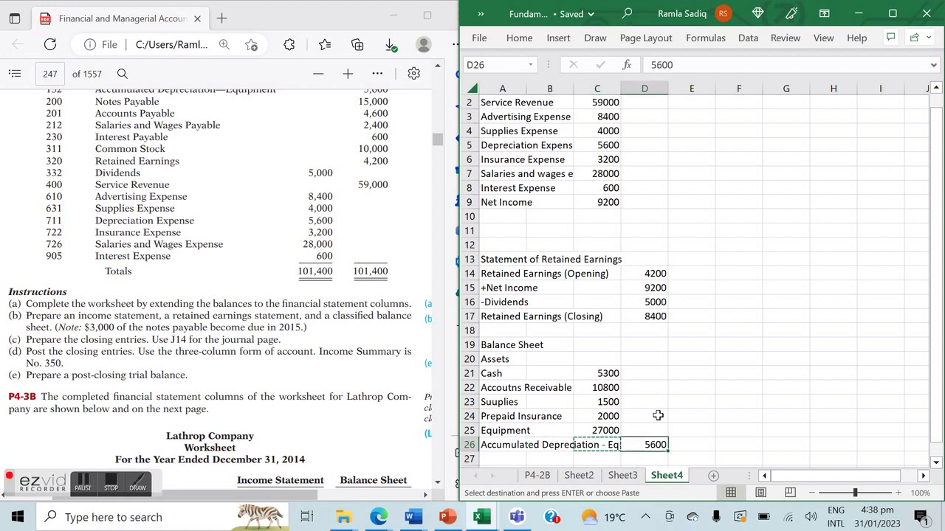
key(ctrl+x)
key(Left)
key(Return)
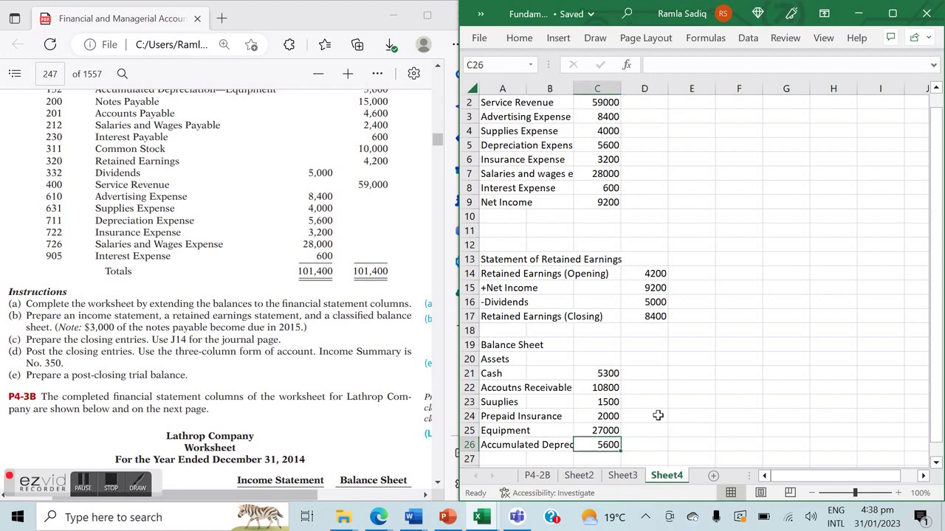
Enter the label Total Assets in A27, below the accumulated depreciation line.
key(Down)
key(Left)
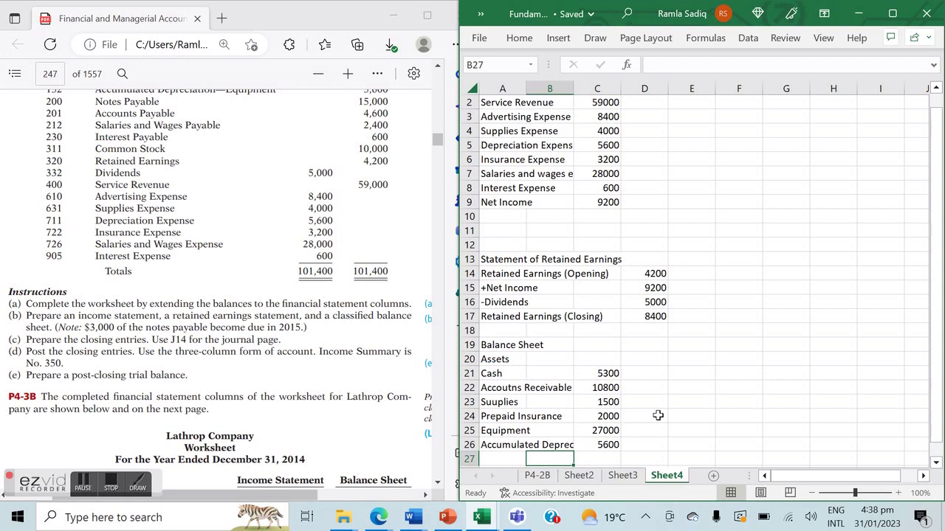
key(Left)
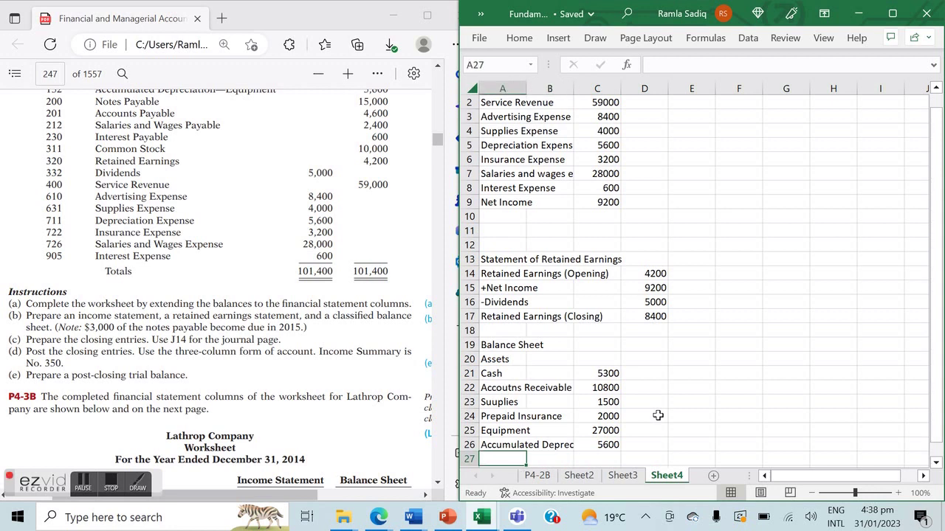
text(Total Ass)
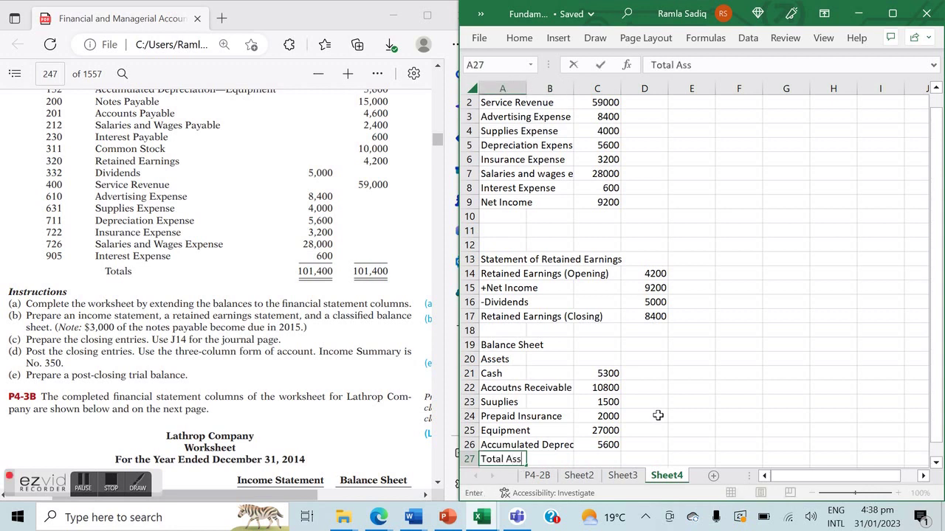
text(ets)
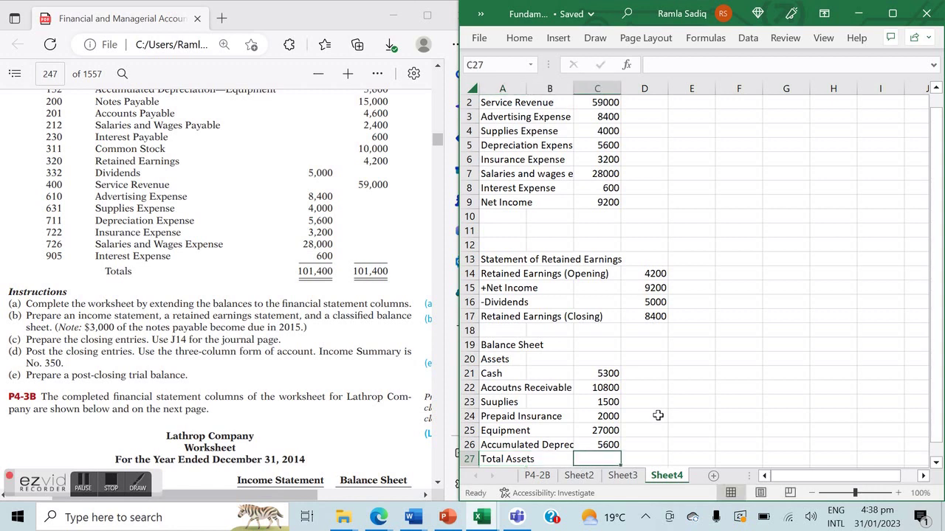
Calculate total assets in C27 as the sum of C21:C25 minus the accumulated depreciation in C26.
text(=S)
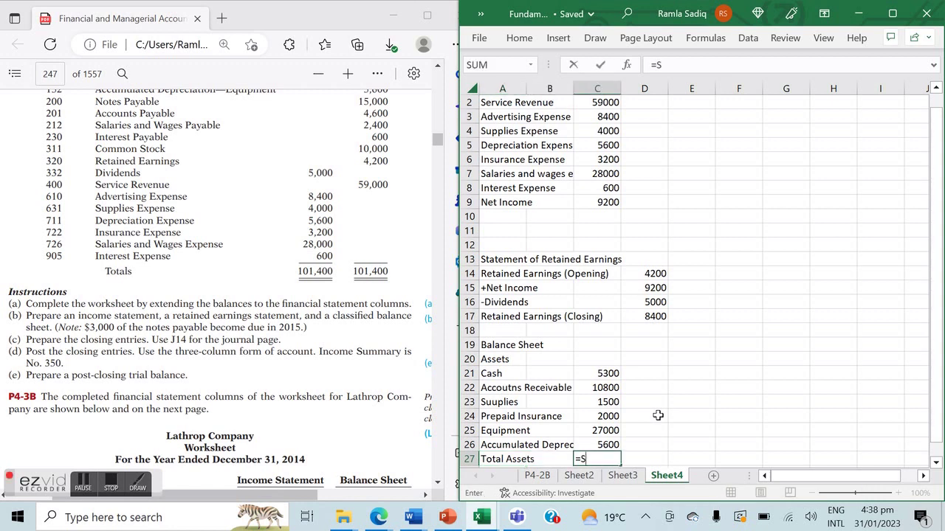
text(UM()
key(Up)
key(Up)
key(Up)
key(Down)
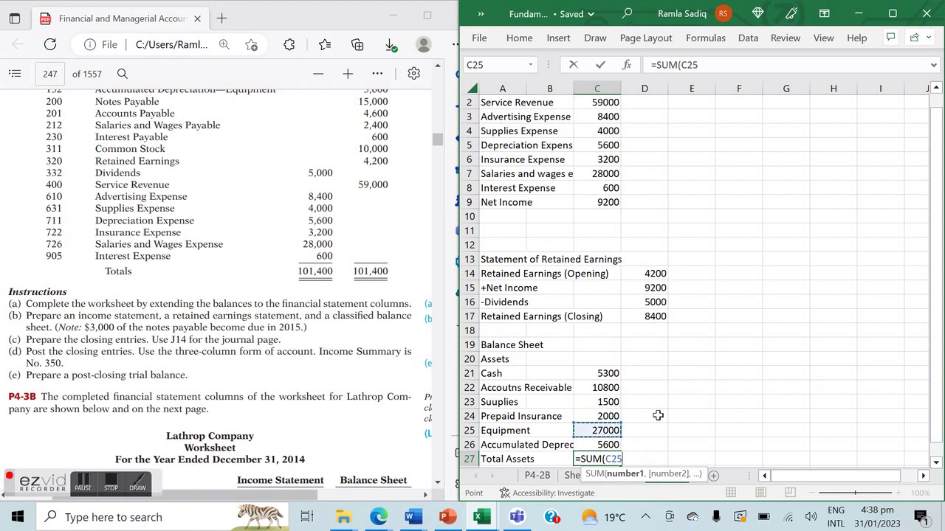
key(Up)
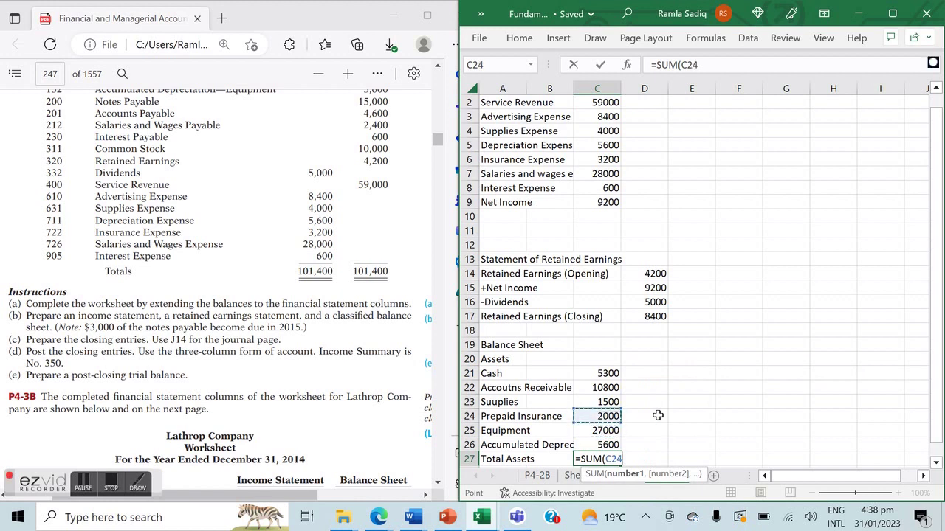
key(Up)
key(Up)
key(Up)
key(Up)
key(Down)
key(shift+Down)
key(shift+Down)
key(shift+Down)
key(shift+Down)
key(shift+Down)
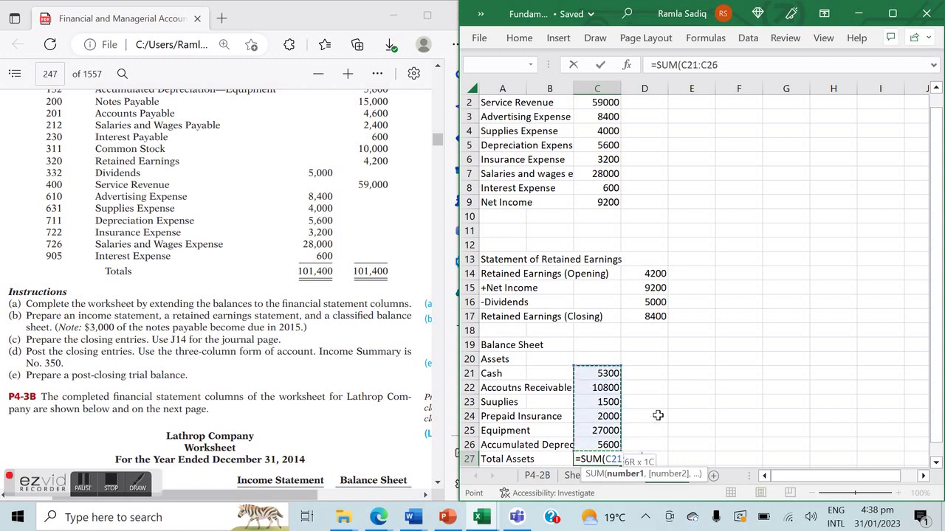
key(shift+Up)
text()-)
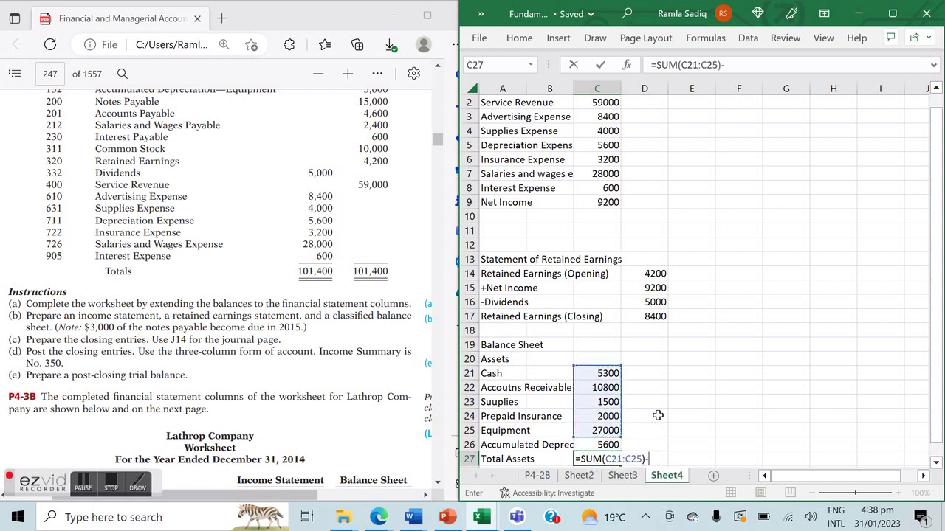
click(605, 448)
key(Return)
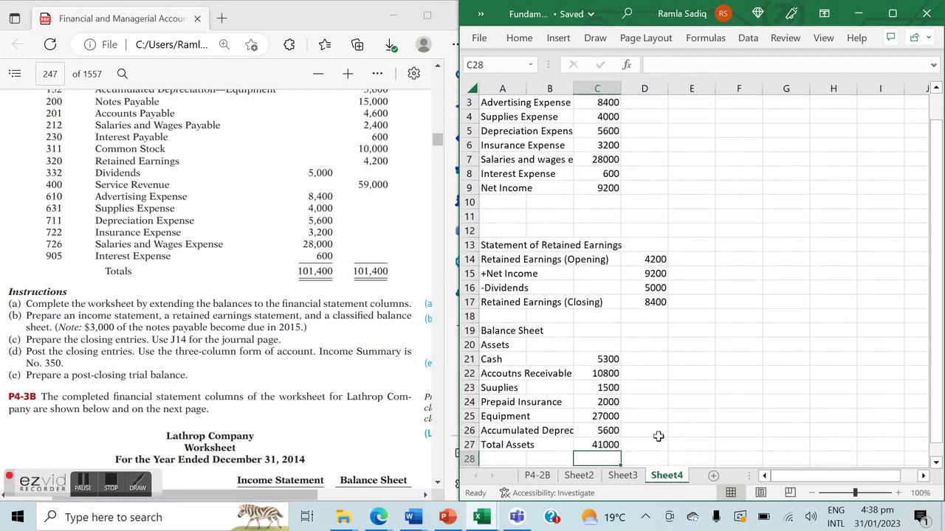
click(609, 431)
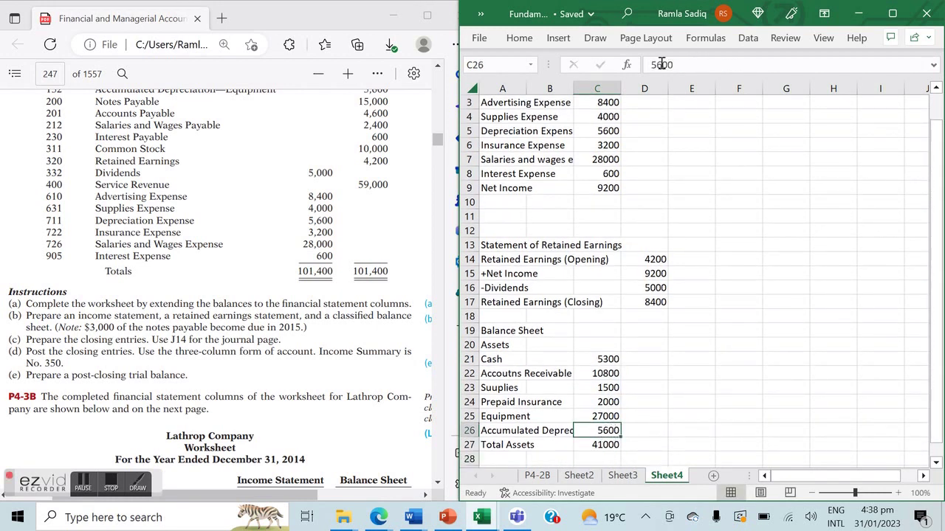
click(609, 458)
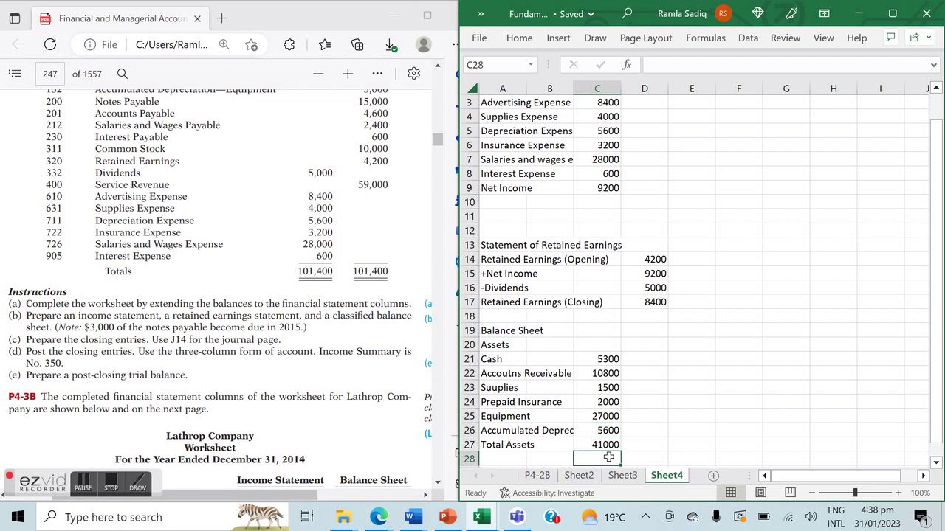
key(Home)
scroll(609, 457, down, 1)
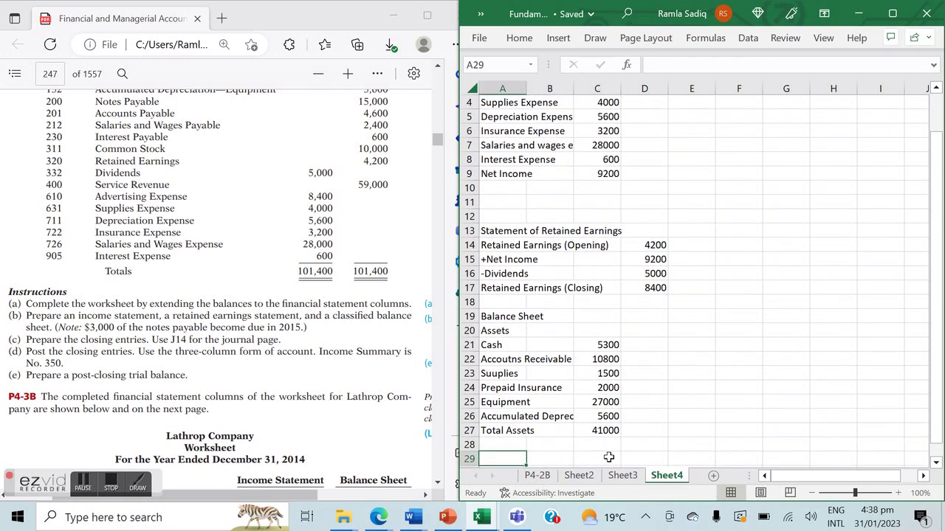
Copy the account titles Notes Payable through Retained Earnings (A9:A14) from the P4-2B sheet into Sheet4, starting in E21.
click(677, 342)
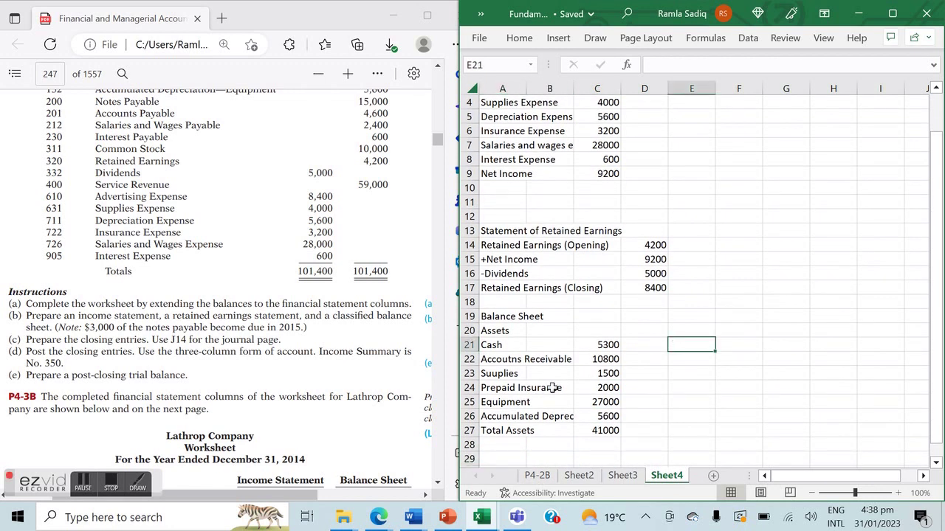
click(538, 475)
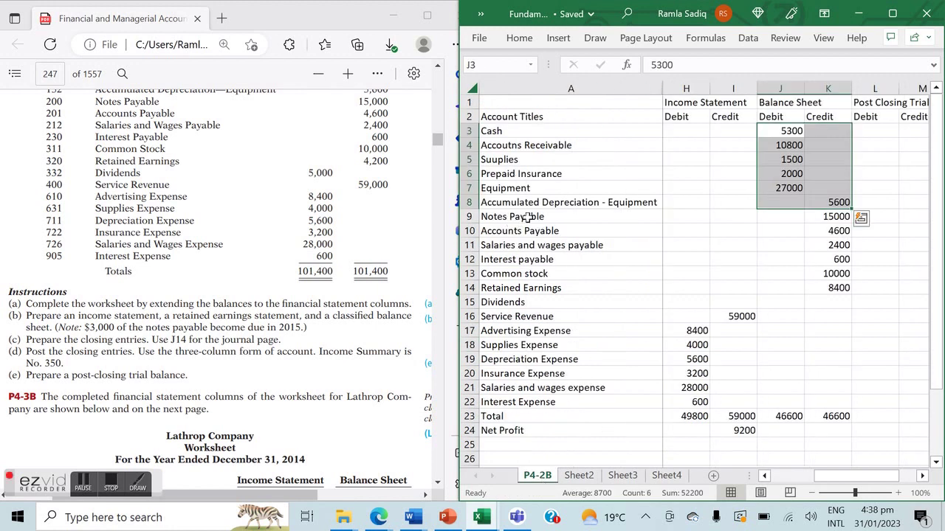
drag(519, 216, 525, 259)
key(shift+Down)
key(shift+Down)
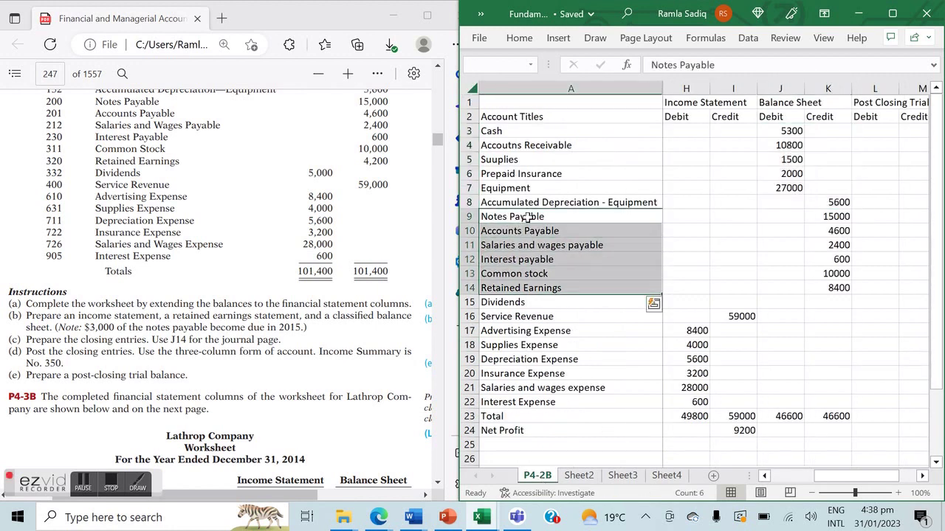
key(ctrl+c)
click(673, 478)
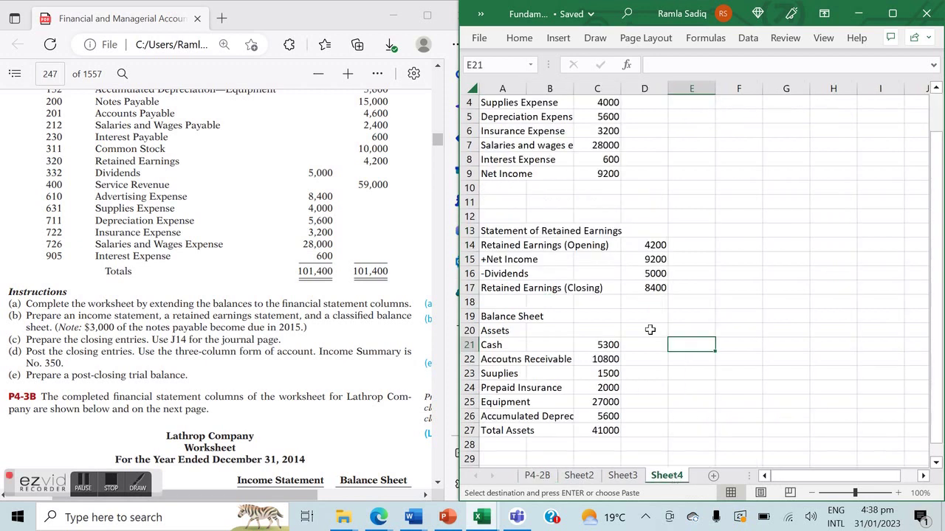
key(ctrl+v)
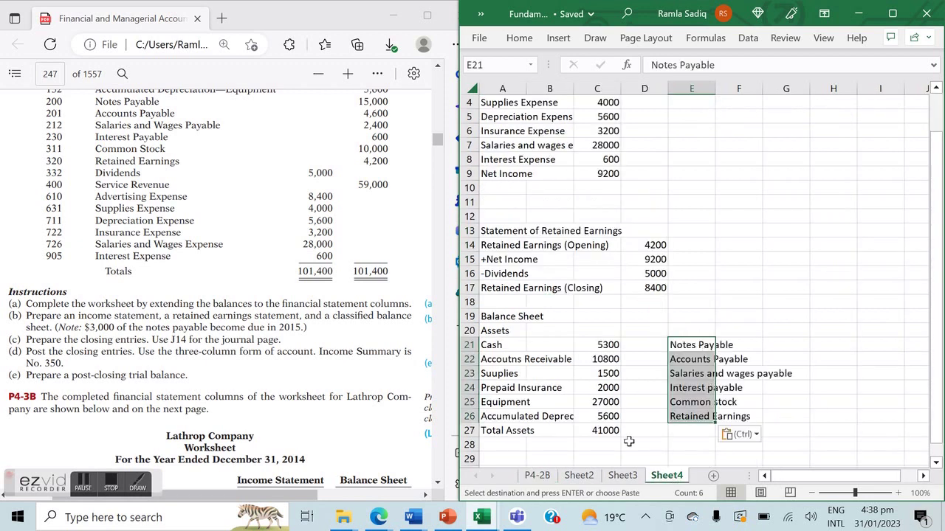
Copy the balance sheet credit amounts K9:K13 from the P4-2B sheet into Sheet4 beside the liability and stock titles, starting in G21.
click(538, 476)
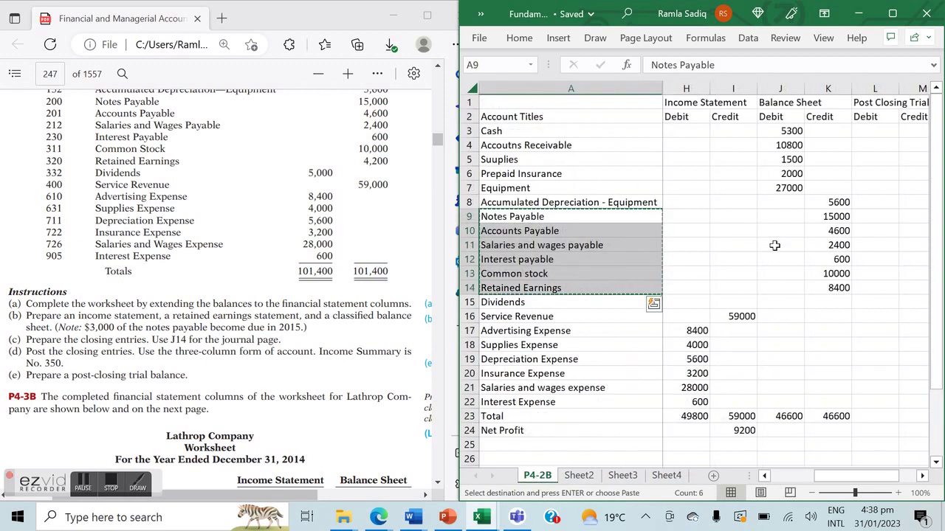
click(822, 219)
key(shift+Down)
key(shift+Down)
key(shift+Down)
key(shift+Down)
key(shift+Down)
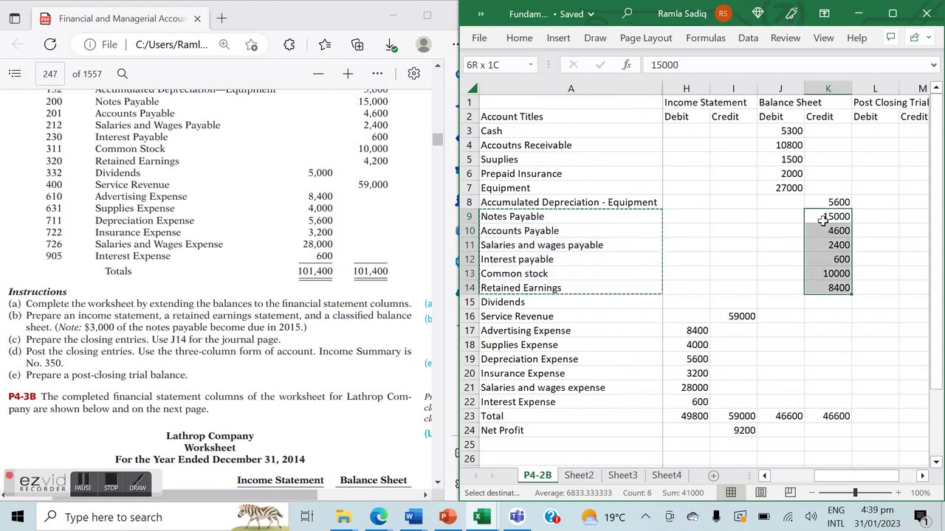
key(ctrl+c)
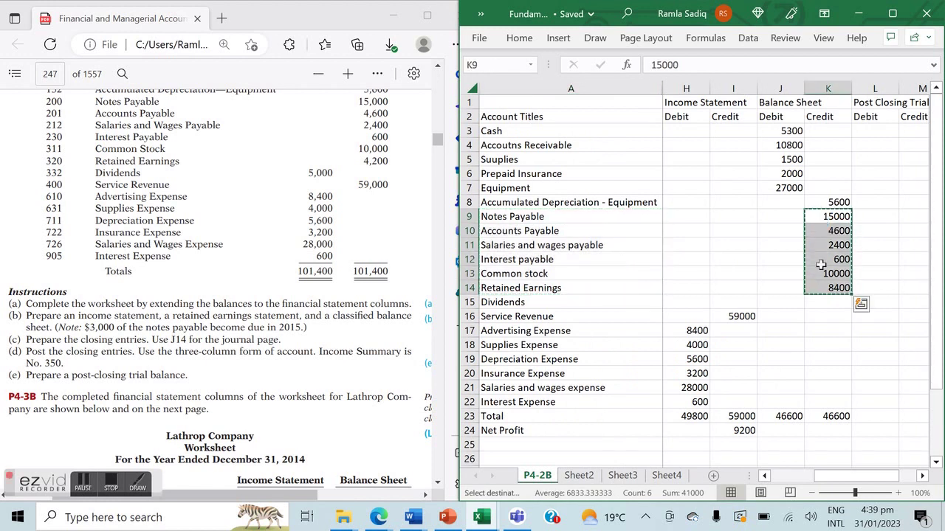
key(shift+Up)
key(ctrl+c)
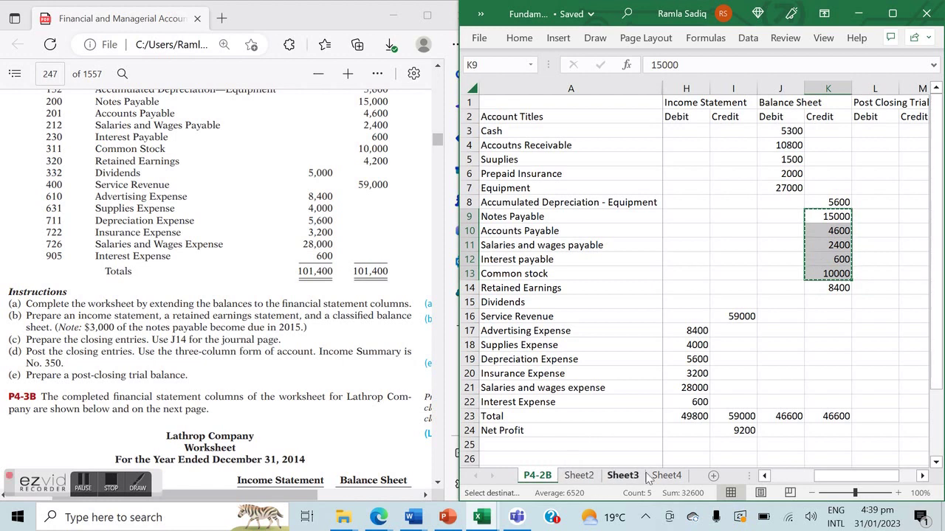
click(666, 475)
click(779, 345)
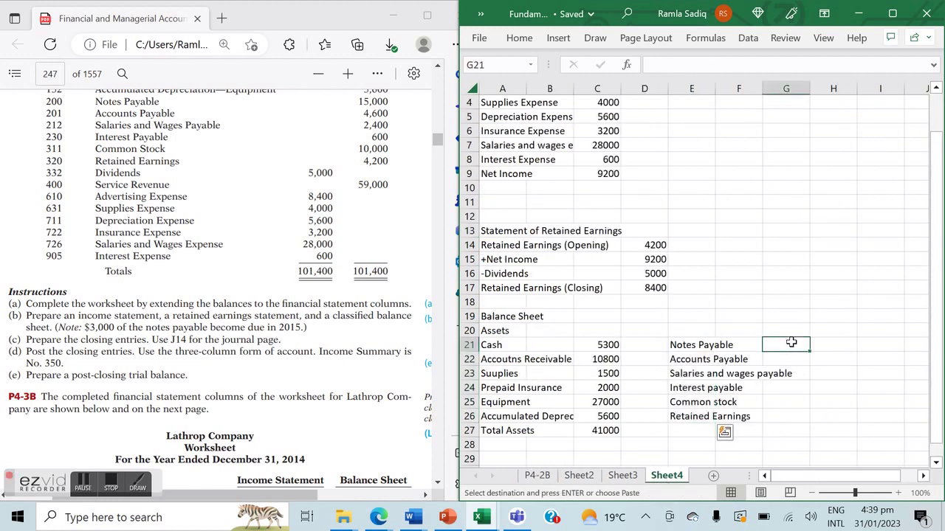
key(ctrl+v)
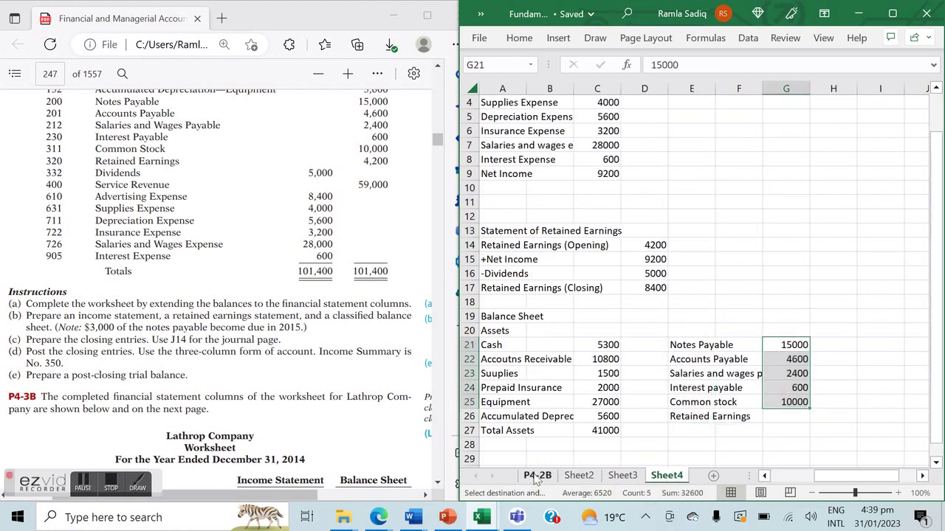
Enter 8400 as the Retained Earnings amount in G26 on Sheet4.
click(538, 476)
click(667, 477)
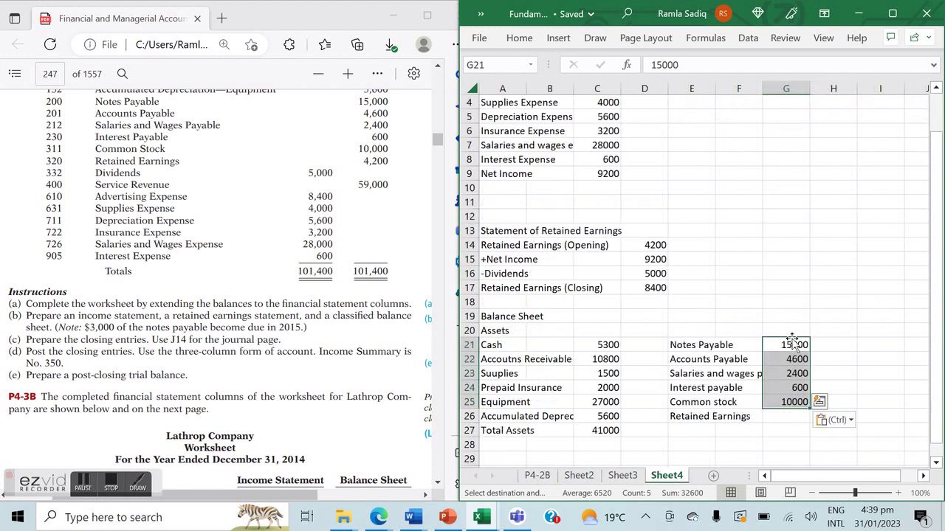
click(795, 418)
text(8400)
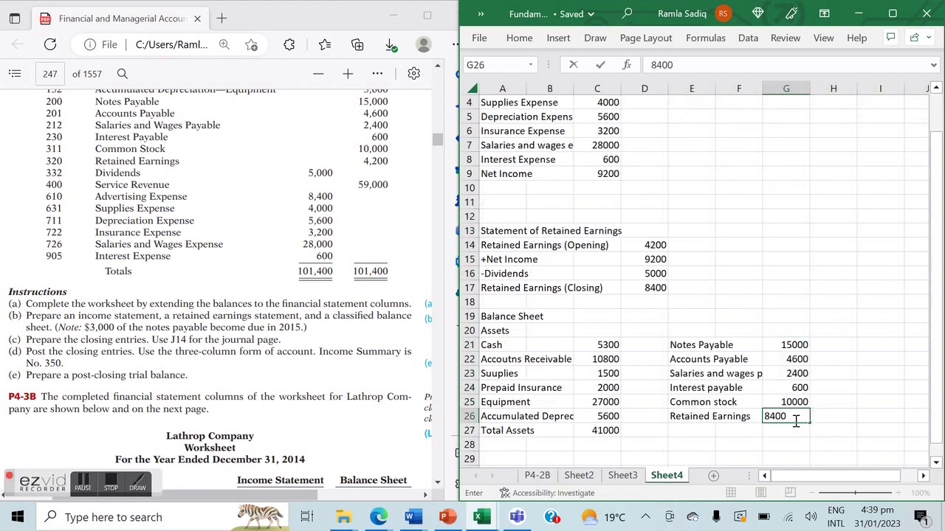
key(Return)
Enter the label Total Liabilities and Equity in E27, below Retained Earnings.
key(Left)
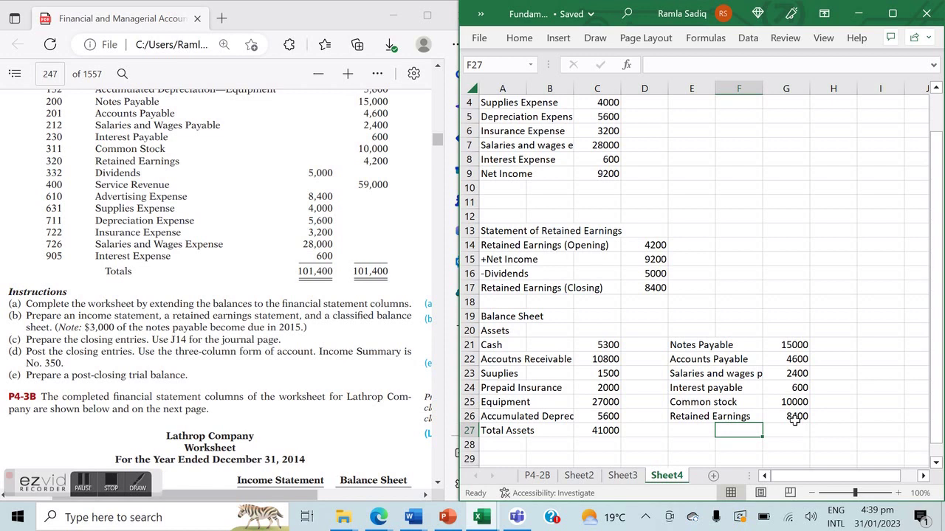
text(Total)
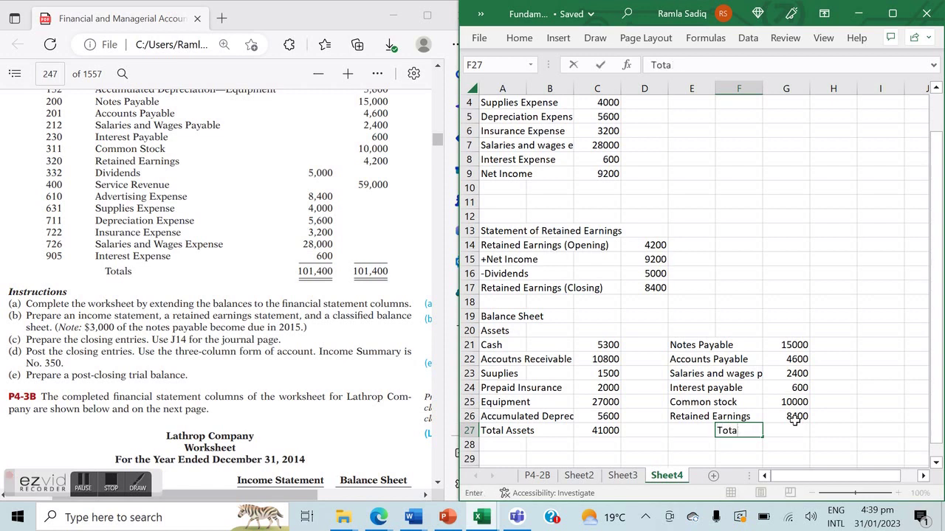
key(BackSpace)
key(BackSpace)
key(BackSpace)
key(Left)
text(T)
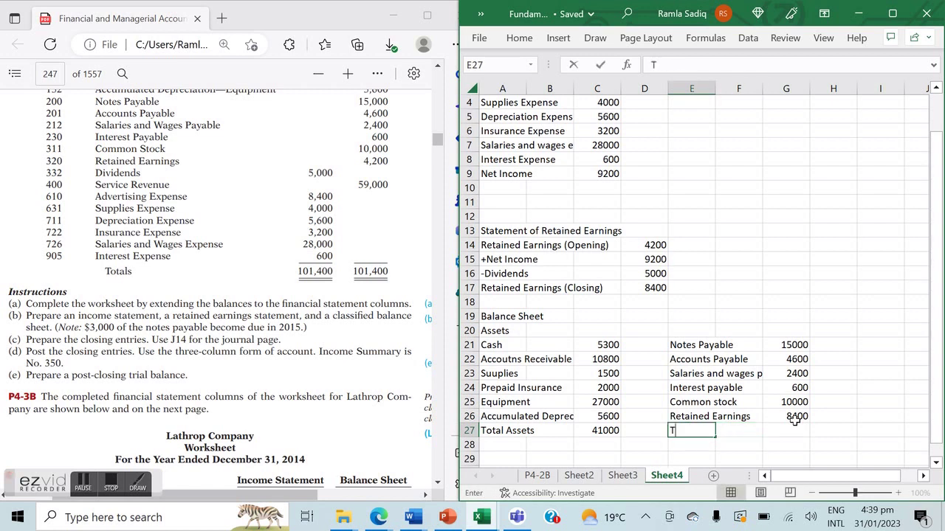
text(otal Llabilities )
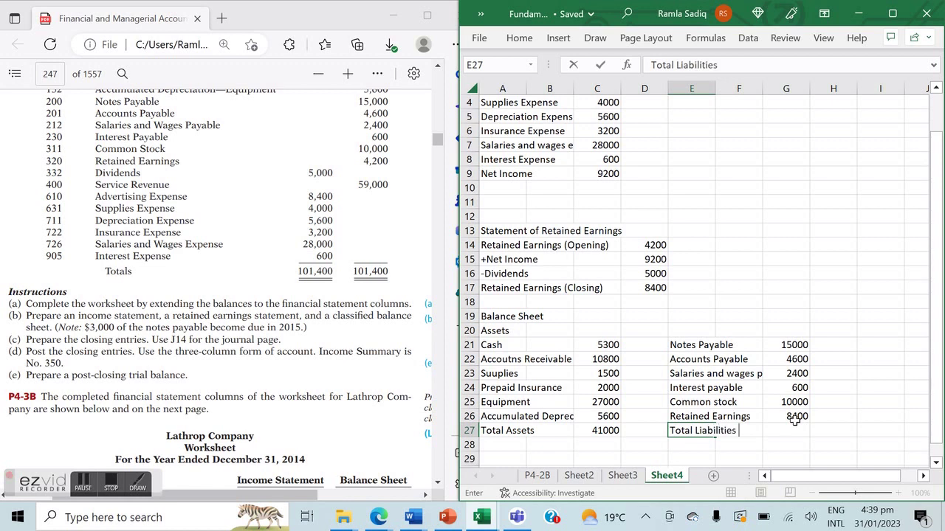
text(and Equity)
key(Tab)
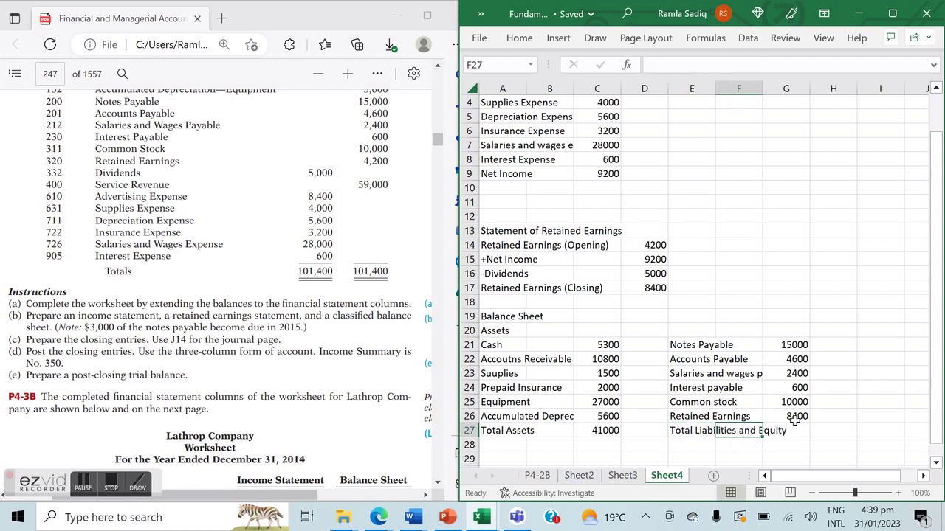
Calculate total liabilities and equity in G27 as the sum of G21:G26.
key(Tab)
text(=SUM()
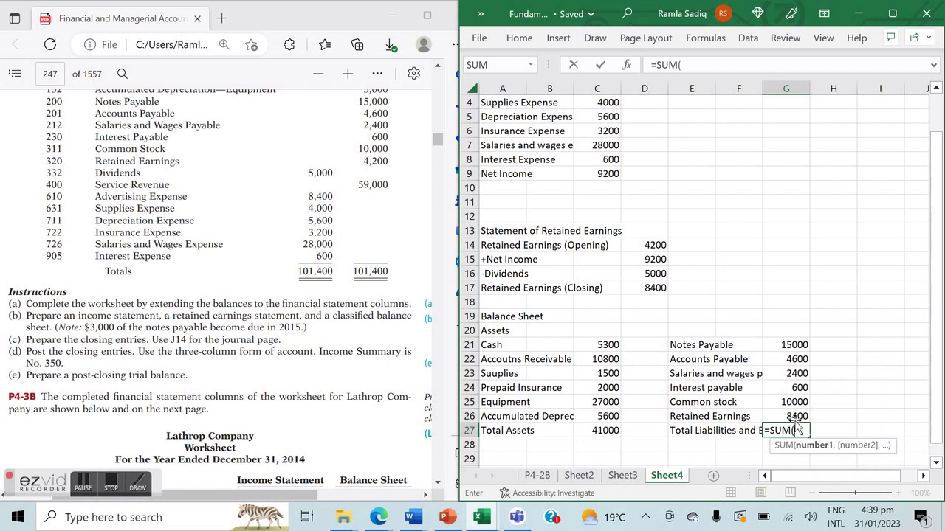
drag(791, 402, 794, 345)
key(Return)
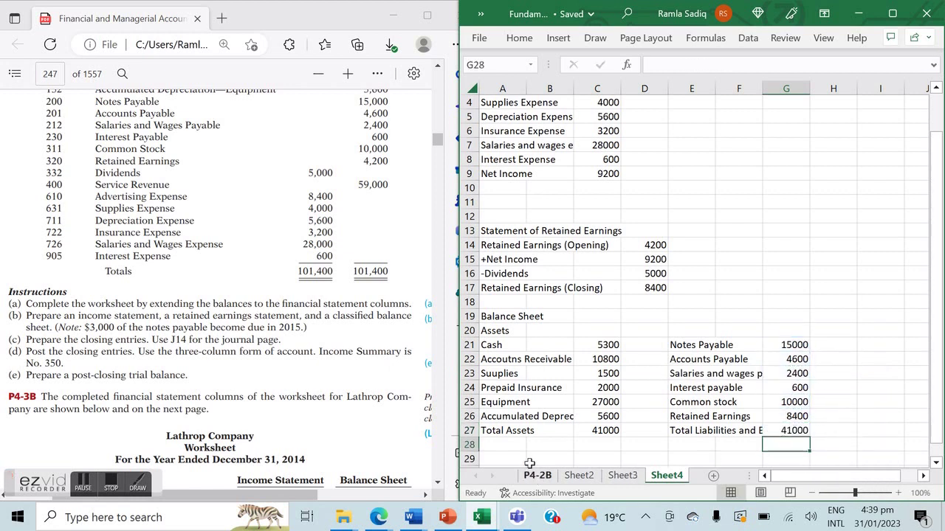
On Sheet2, start closing entry 1 in row 2 with Service Revenue and an indented Income Summary line beneath it.
click(660, 300)
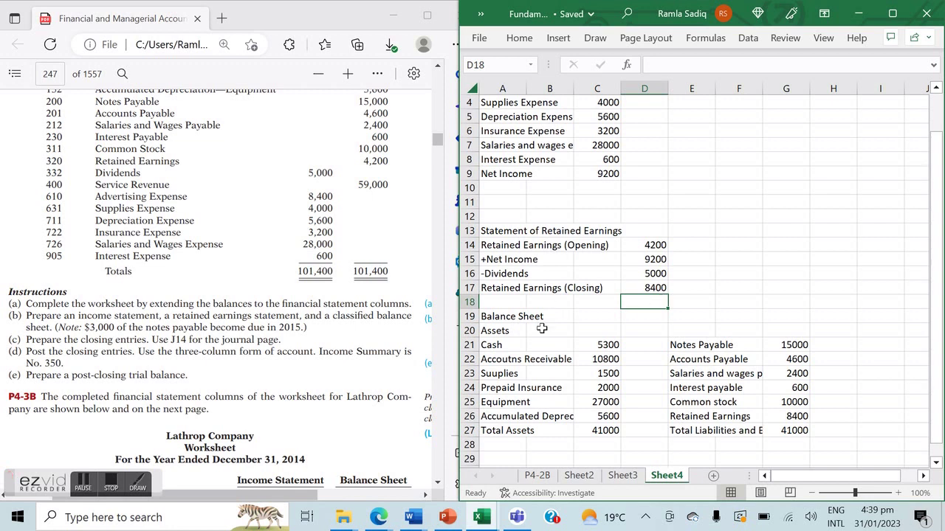
click(580, 476)
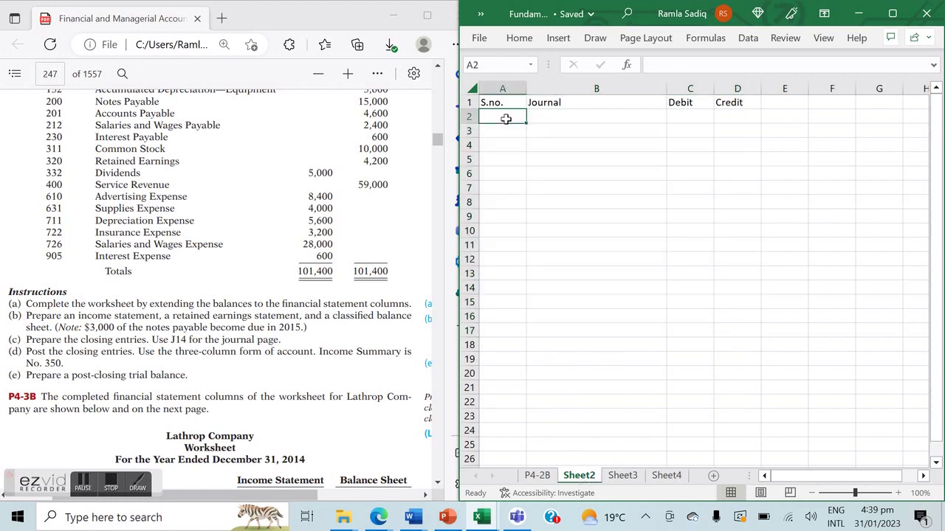
text(1)
key(Tab)
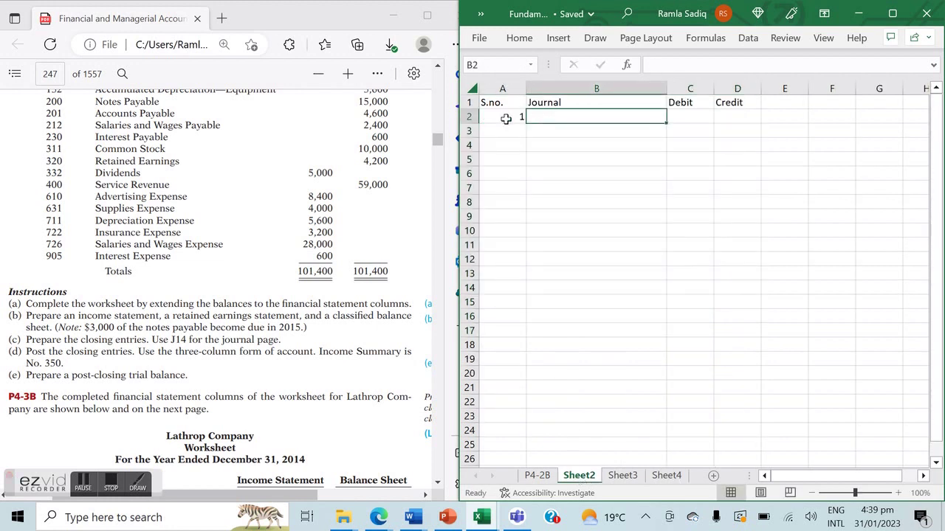
text(R)
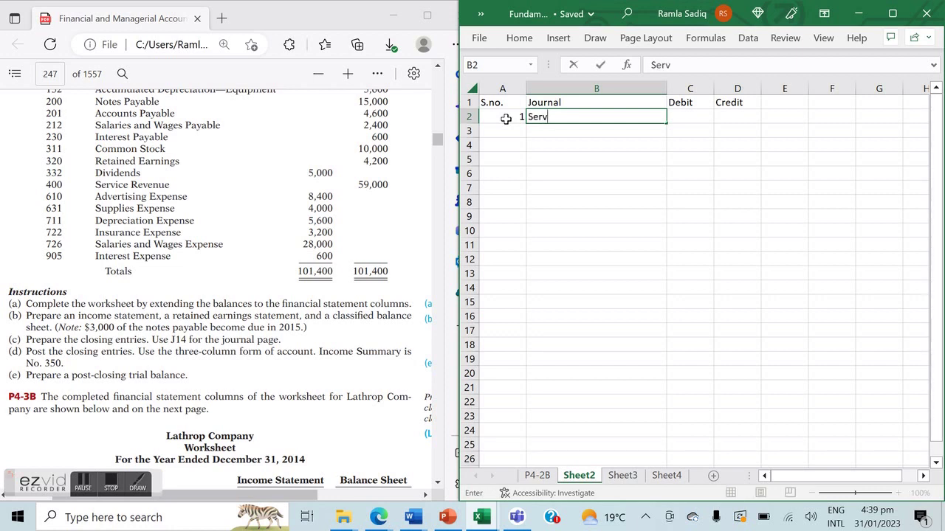
text(ervice Revenue)
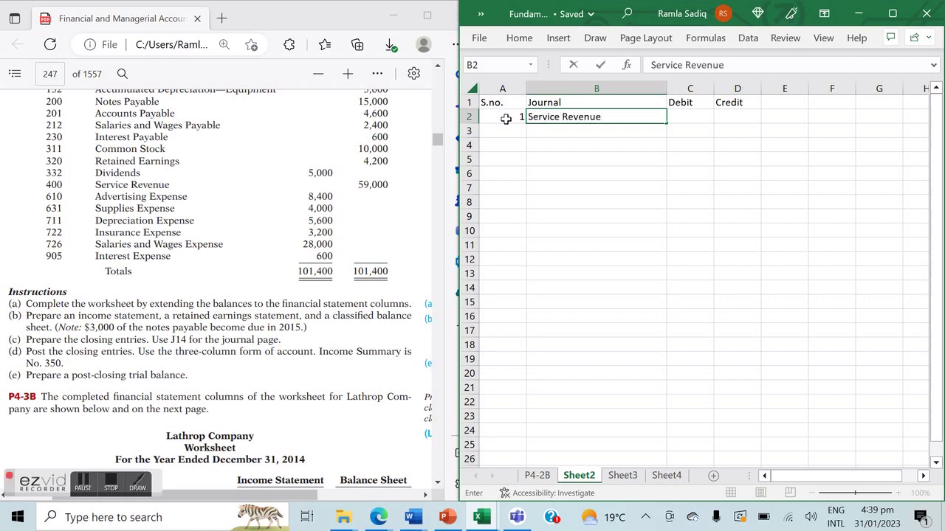
key(Return)
text(I)
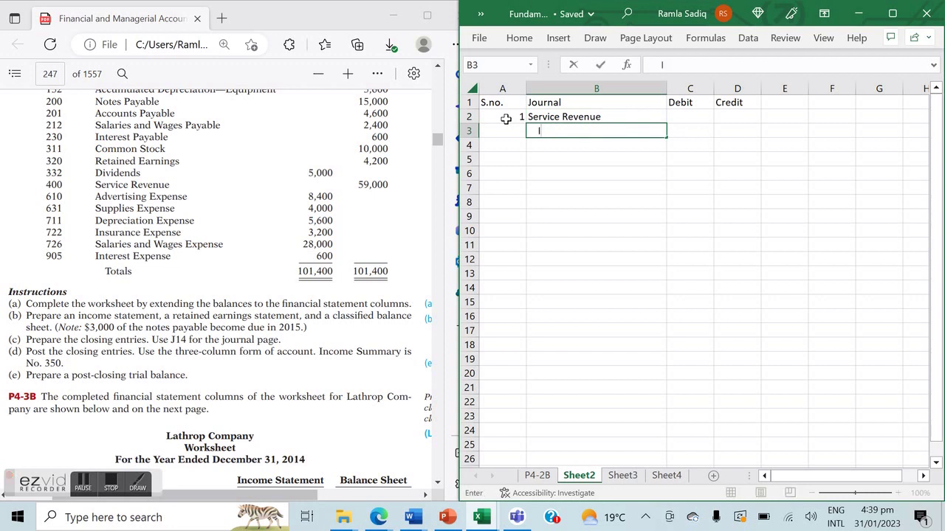
text(ncome Summa)
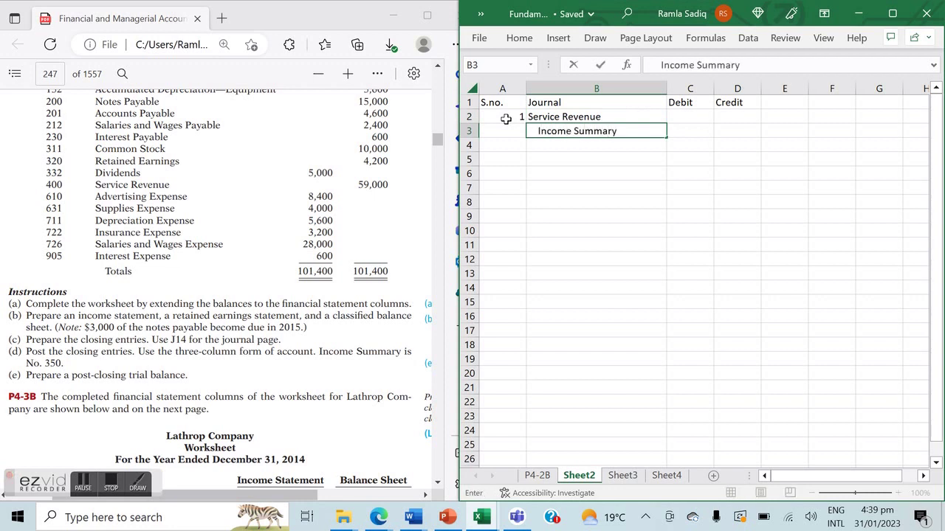
text(ry)
key(Tab)
Enter 59000 as the Service Revenue debit in C2 and 59000 as the Income Summary credit in D3.
click(695, 117)
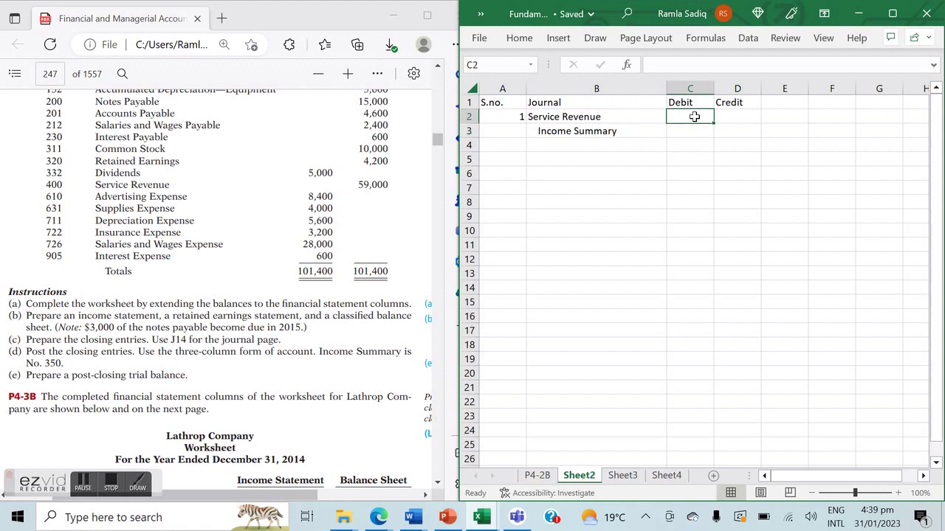
text(59000)
key(Return)
key(Tab)
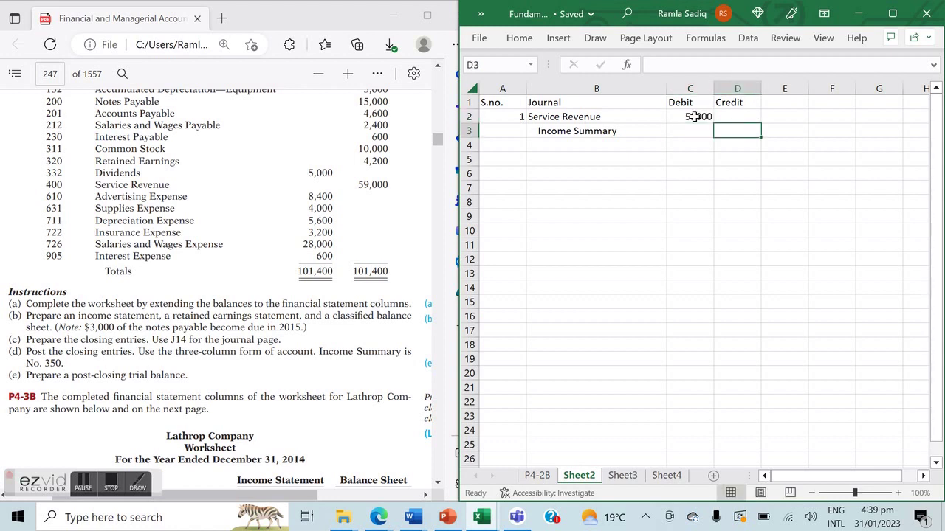
text(59000)
key(Return)
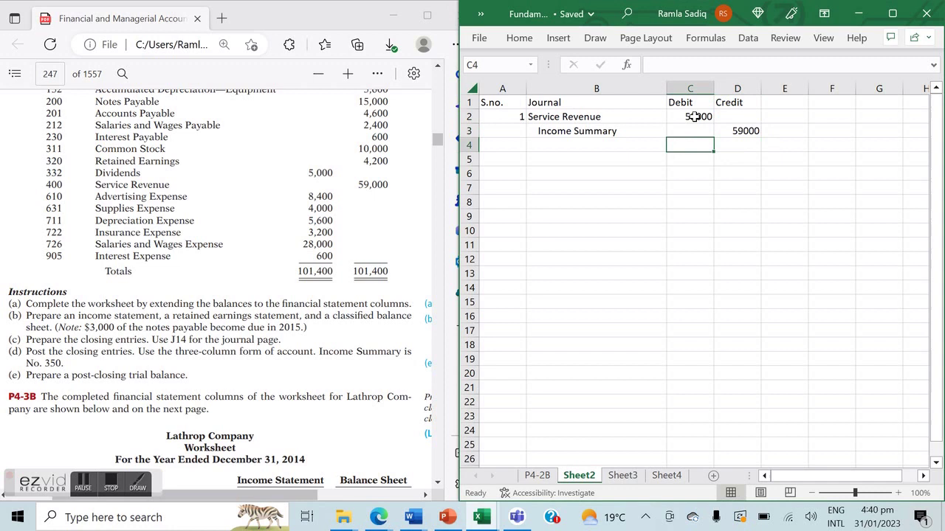
Start closing entry 2 in row 5 with Income Summary as the account title.
key(Left)
key(Left)
key(Down)
text(2)
key(Tab)
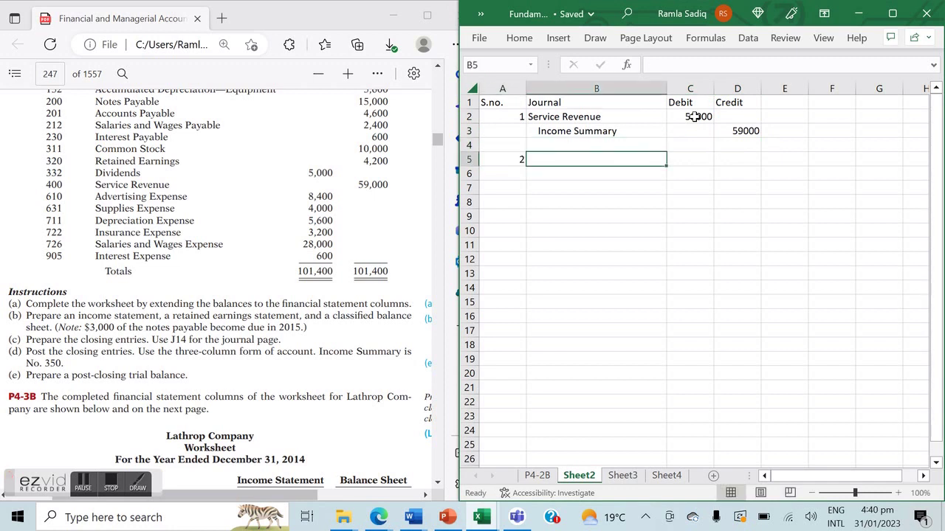
text(Income)
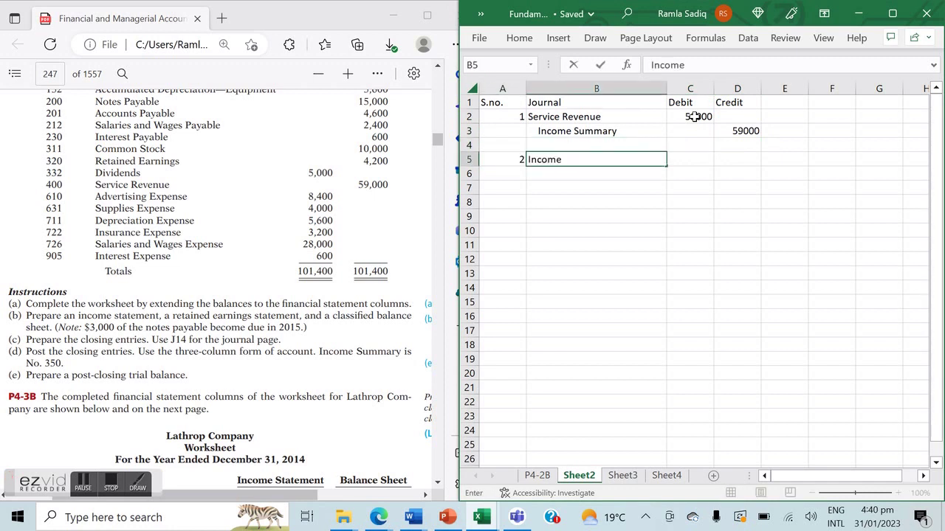
text( Summary)
key(Return)
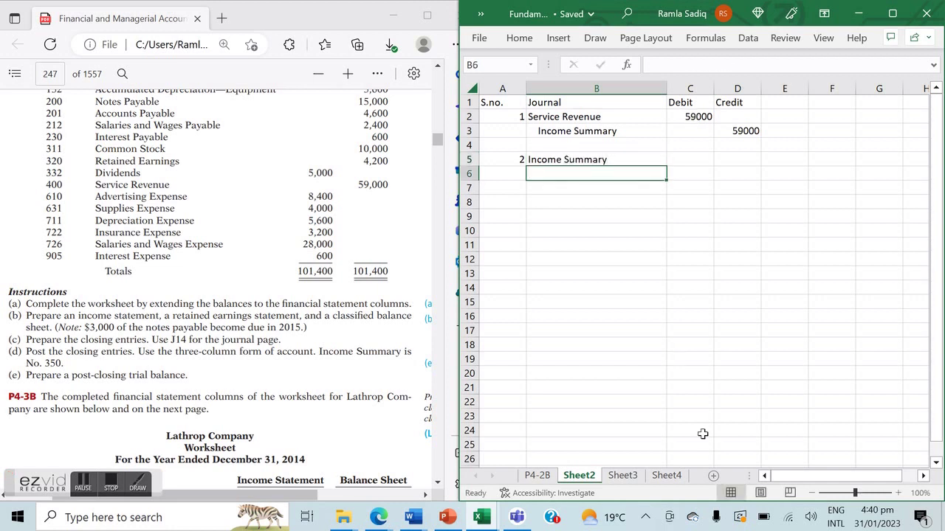
Copy the expense account titles A17:A22 from the P4-2B sheet into Sheet2 below Income Summary, starting in B6.
click(548, 476)
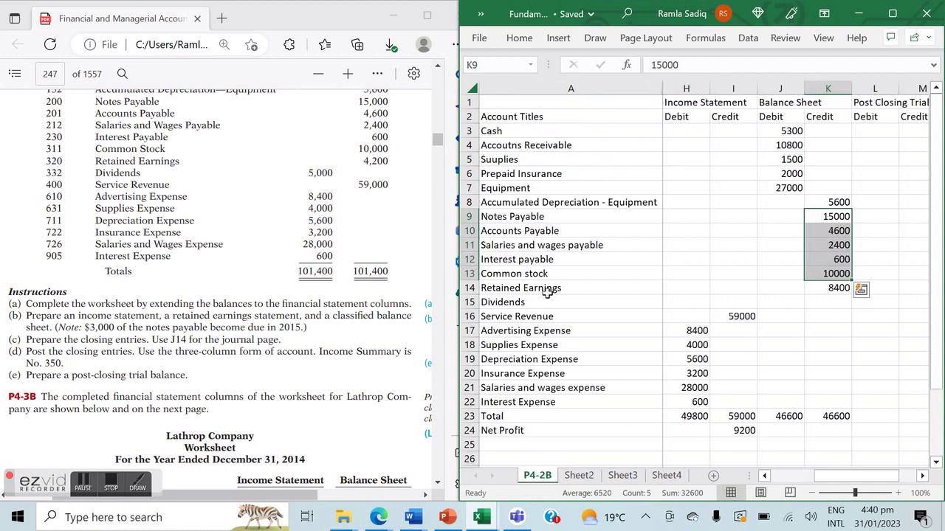
click(524, 330)
drag(524, 330, 524, 402)
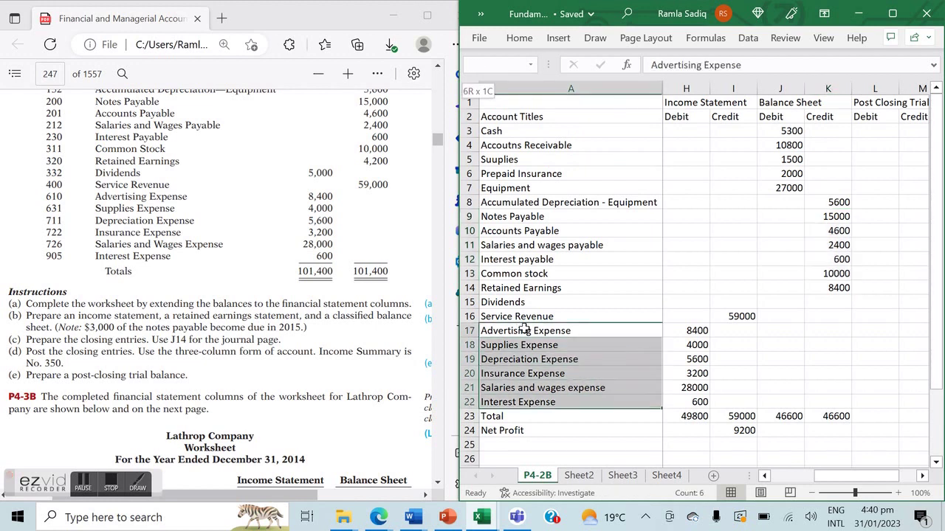
key(ctrl+c)
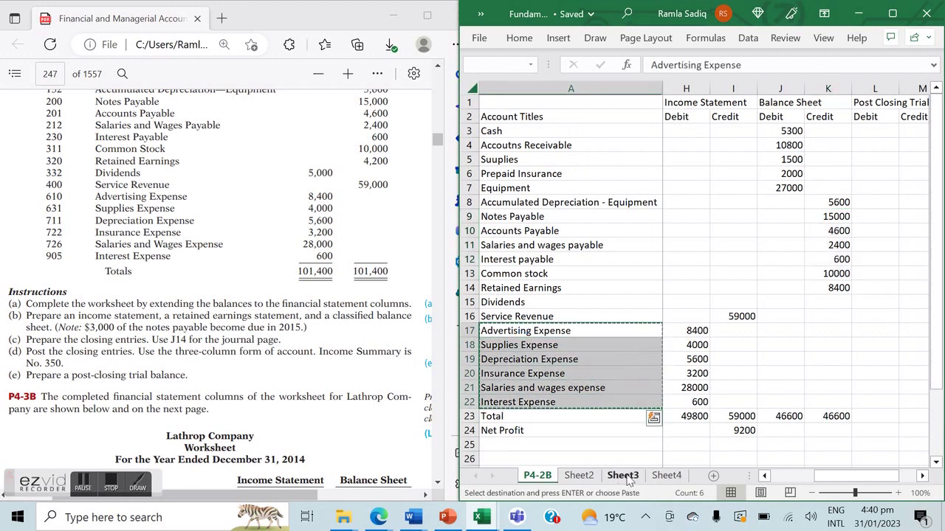
click(579, 476)
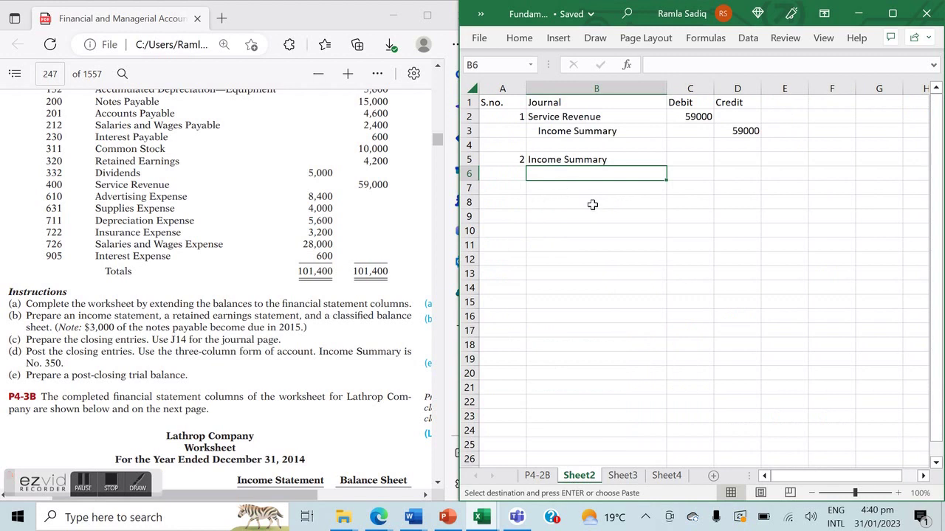
key(ctrl+v)
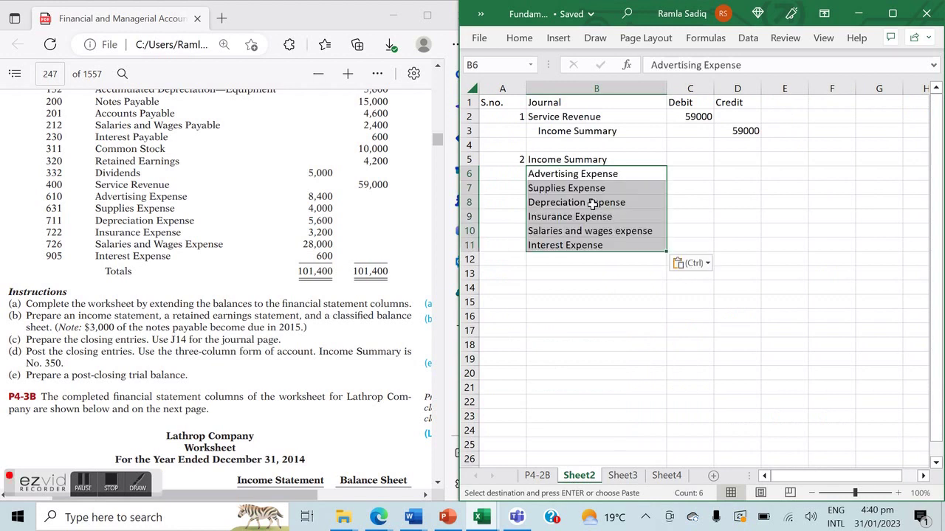
Copy the expense amounts H17:H22 from the P4-2B sheet into the Credit column of Sheet2, starting in D6.
click(685, 178)
click(538, 476)
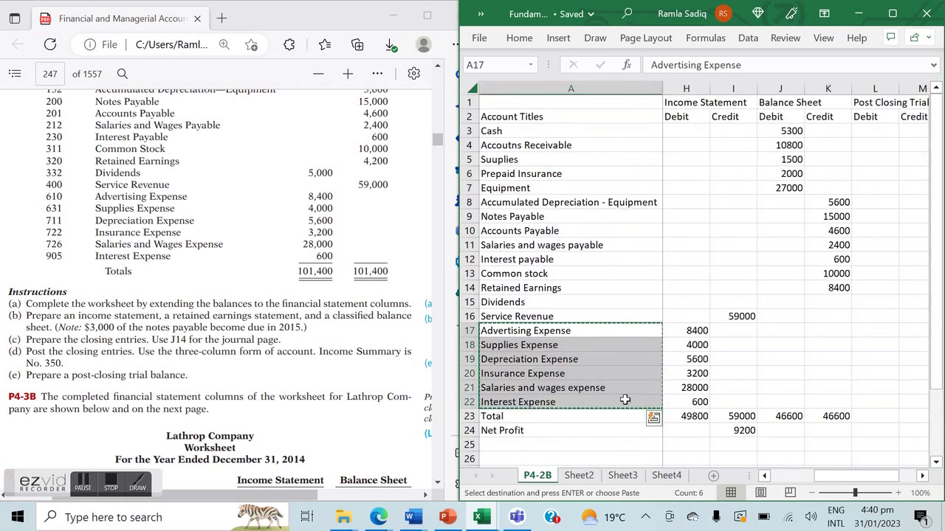
click(696, 331)
key(shift+Down)
key(shift+Down)
key(shift+Down)
key(shift+Down)
key(shift+Down)
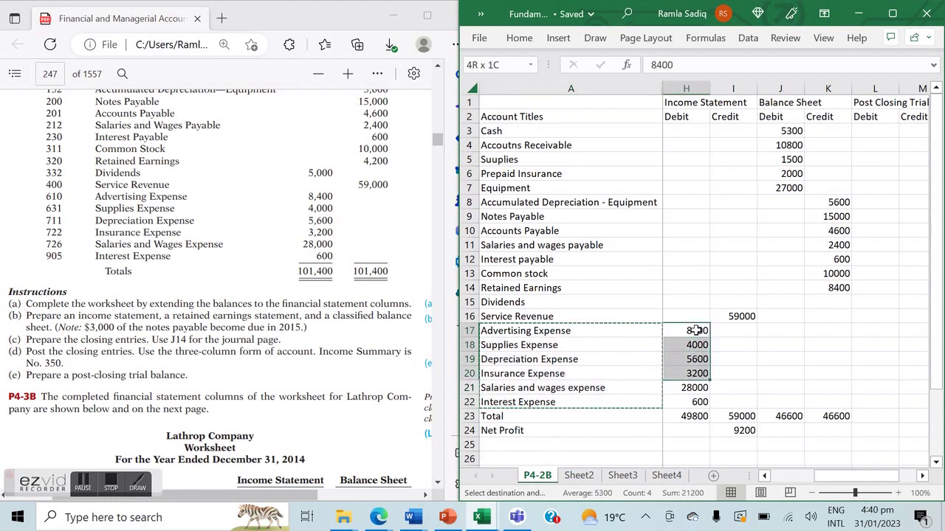
key(Return)
key(ctrl+c)
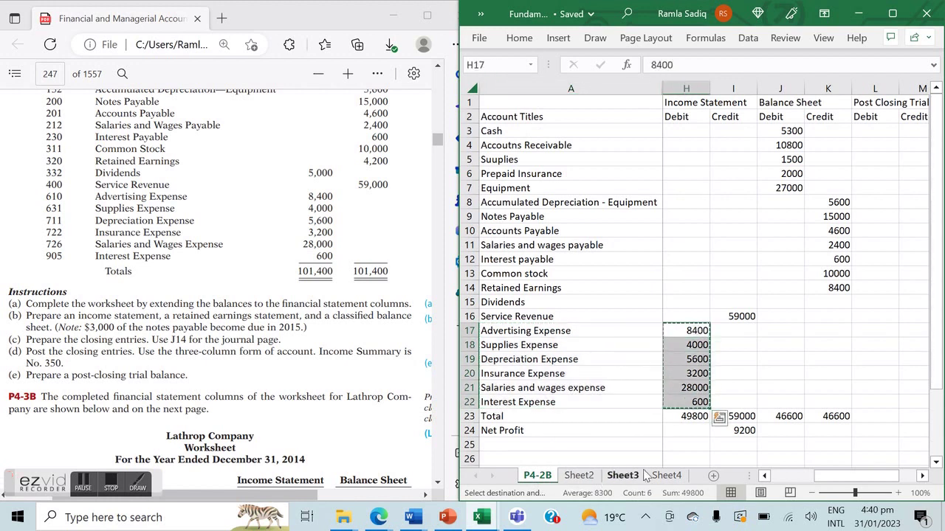
click(581, 475)
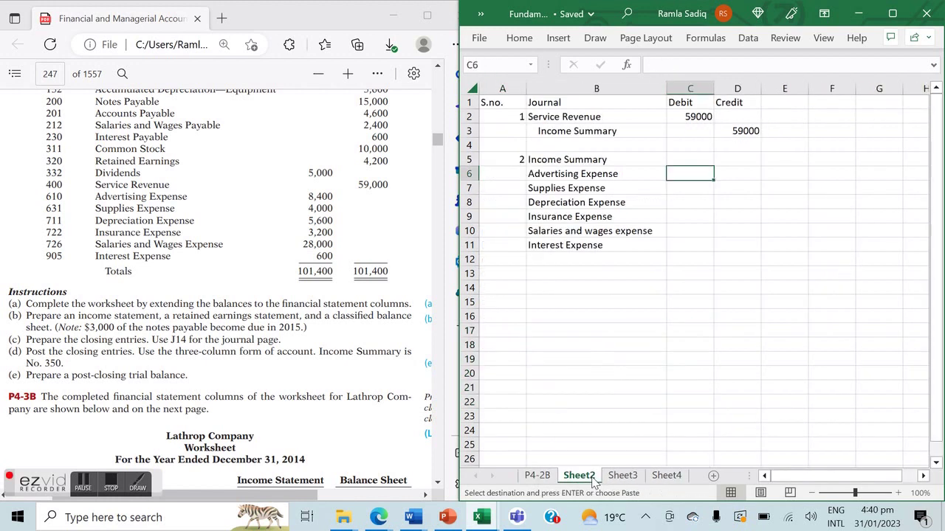
click(729, 176)
key(ctrl+v)
Calculate the Income Summary debit in C5 as the sum of the expense credits D6:D11.
click(707, 159)
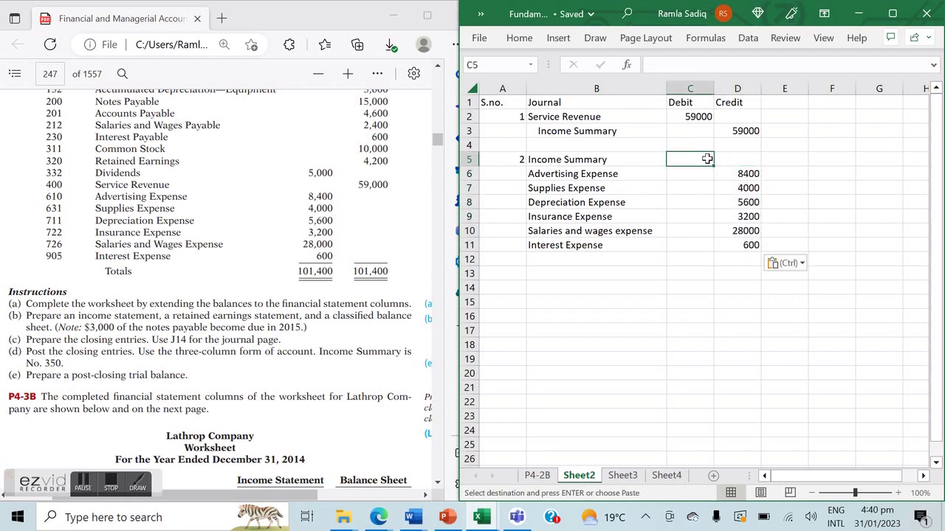
text(=SUM)
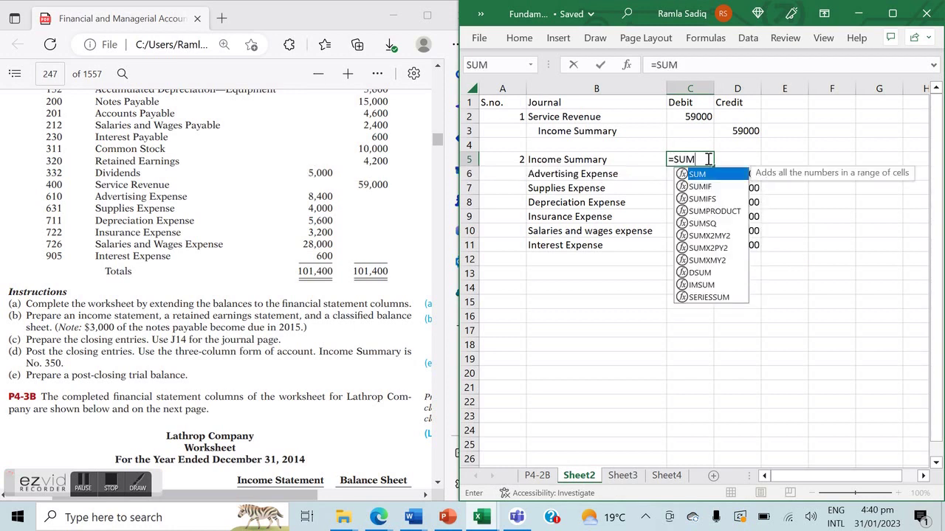
text(()
key(Down)
key(Right)
key(shift+Down)
key(shift+Down)
key(shift+Down)
key(shift+Down)
key(shift+Down)
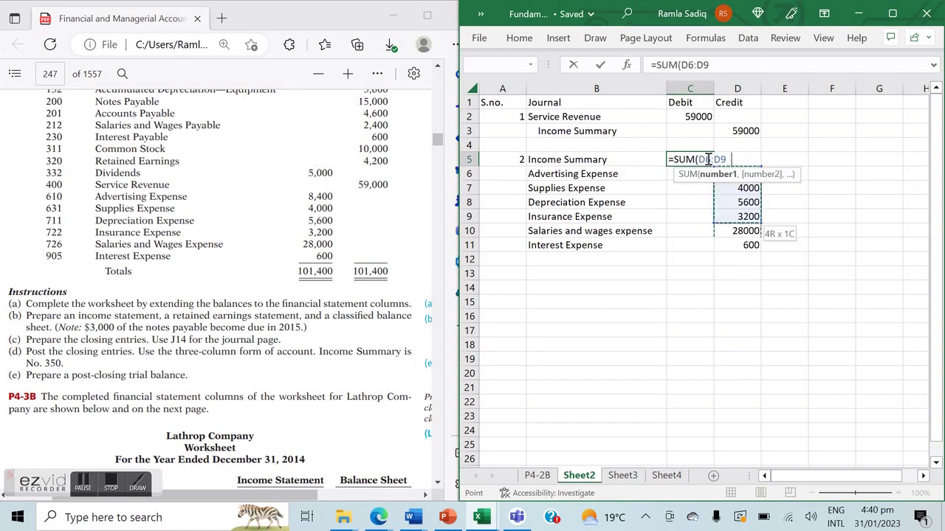
key(Return)
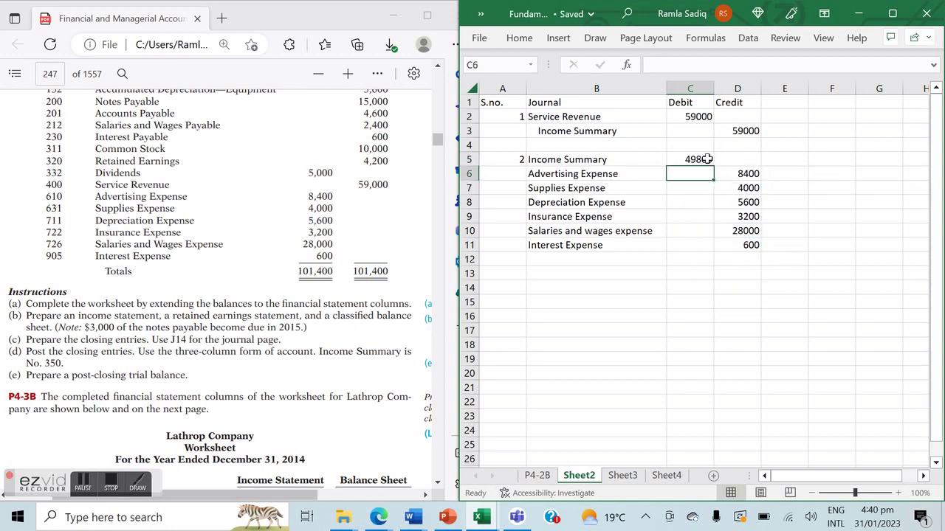
Start closing entry 3 in row 13 with Income Summary and an indented Retained Earnings line beneath it.
click(509, 274)
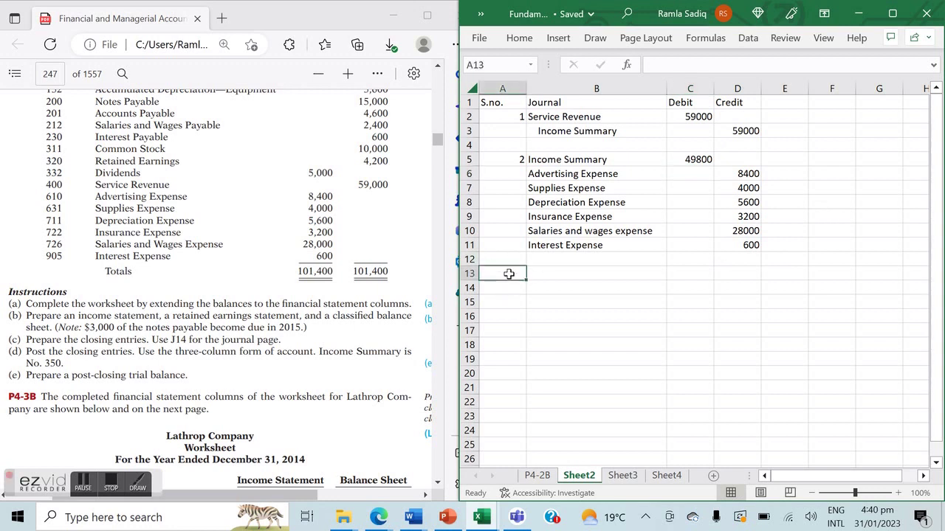
text(3)
key(Tab)
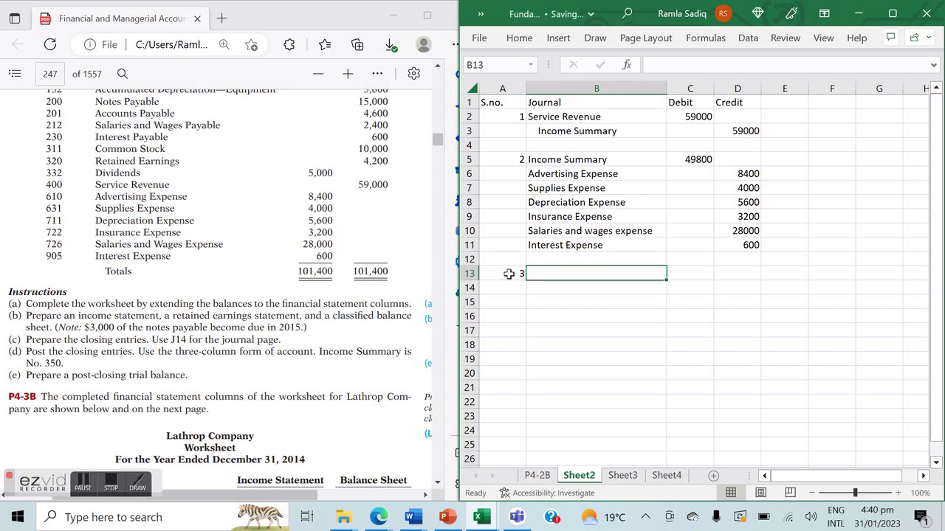
text(Income Su)
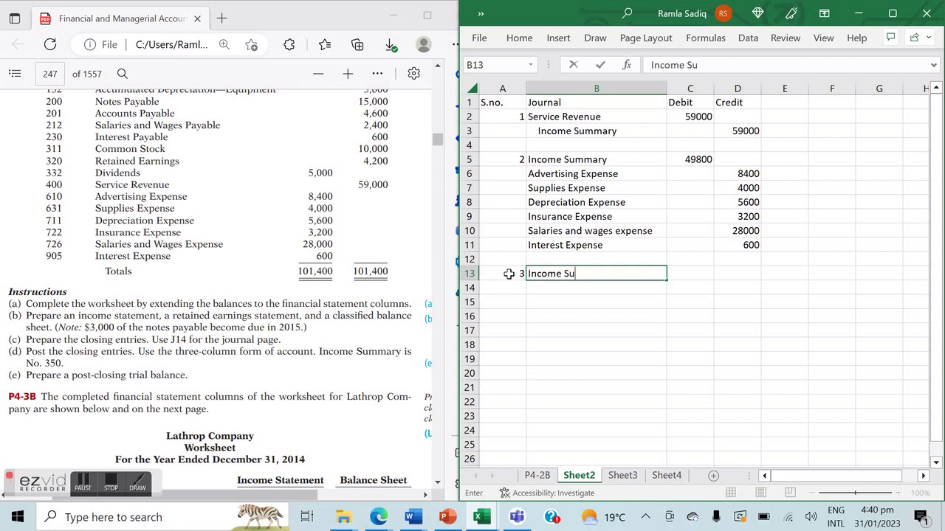
text(mmary)
key(Return)
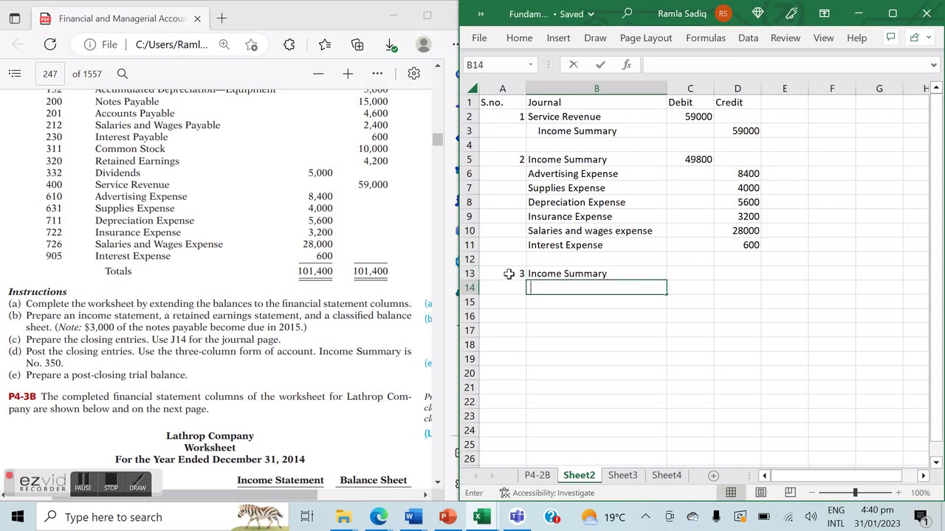
text(Retained Ea)
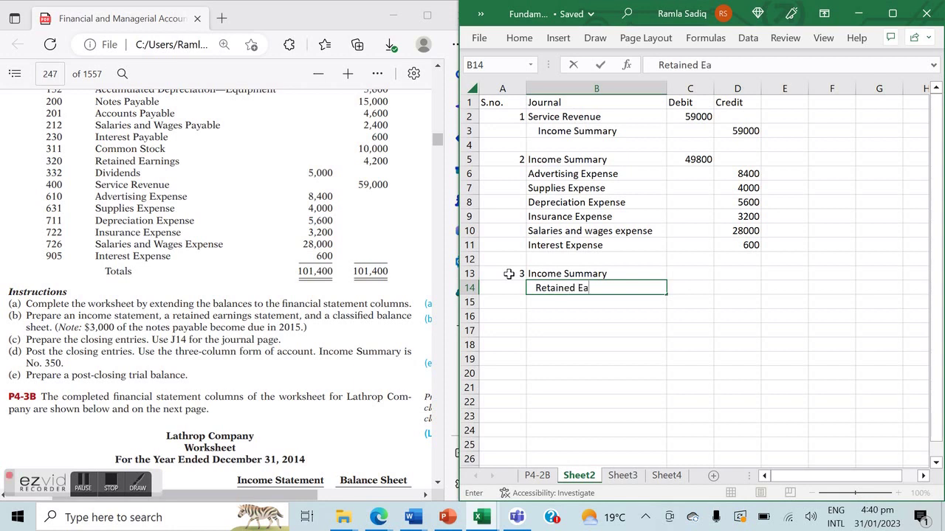
text(ring)
key(BackSpace)
key(BackSpace)
text(ngs)
key(Tab)
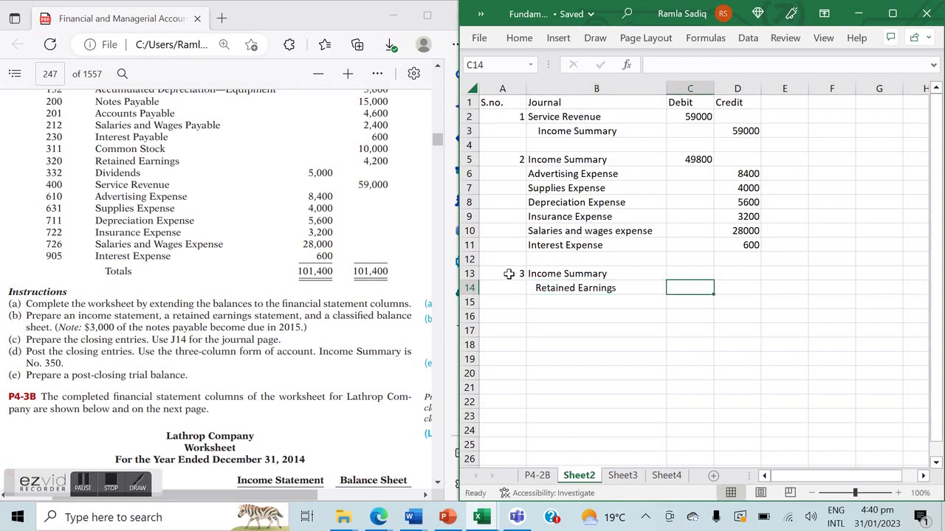
Calculate entry 3's Income Summary debit in C13 as D3 minus C5, and select the Retained Earnings credit cell D14.
click(687, 276)
text(=)
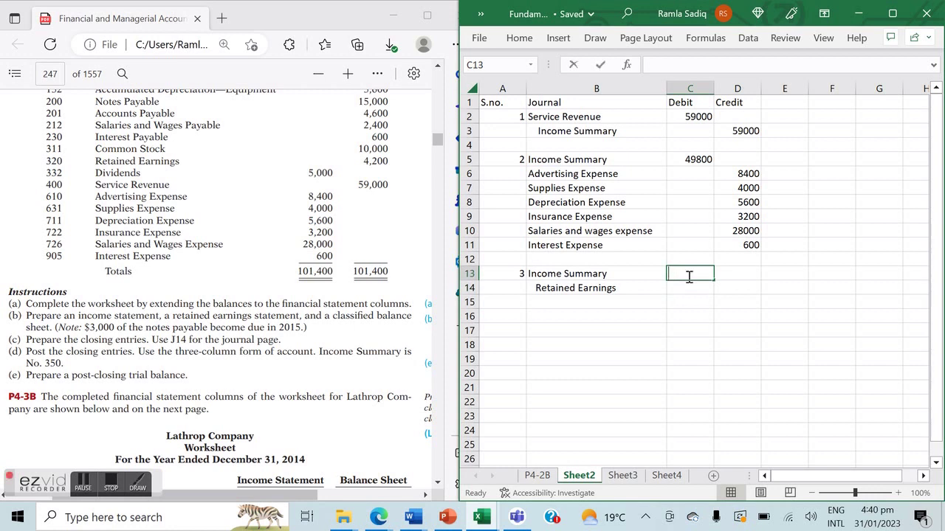
click(745, 130)
text(-)
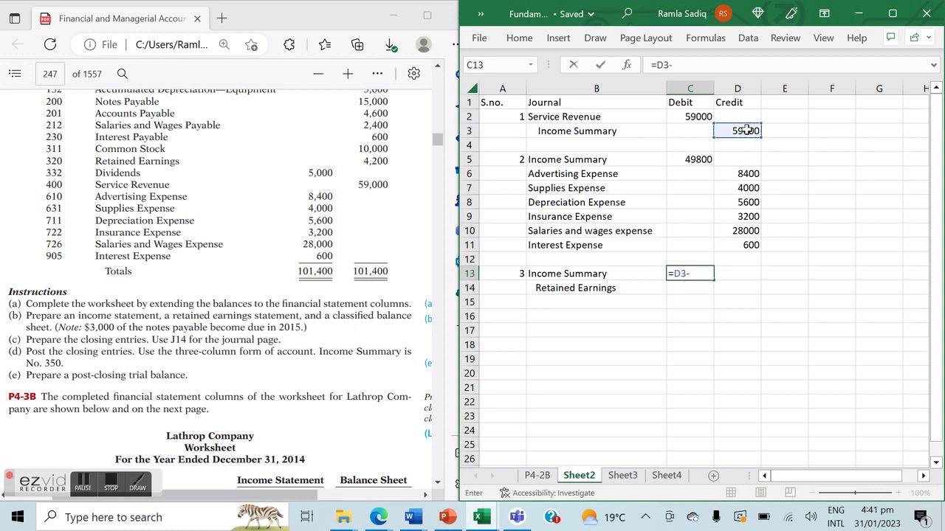
click(686, 157)
key(Return)
click(748, 286)
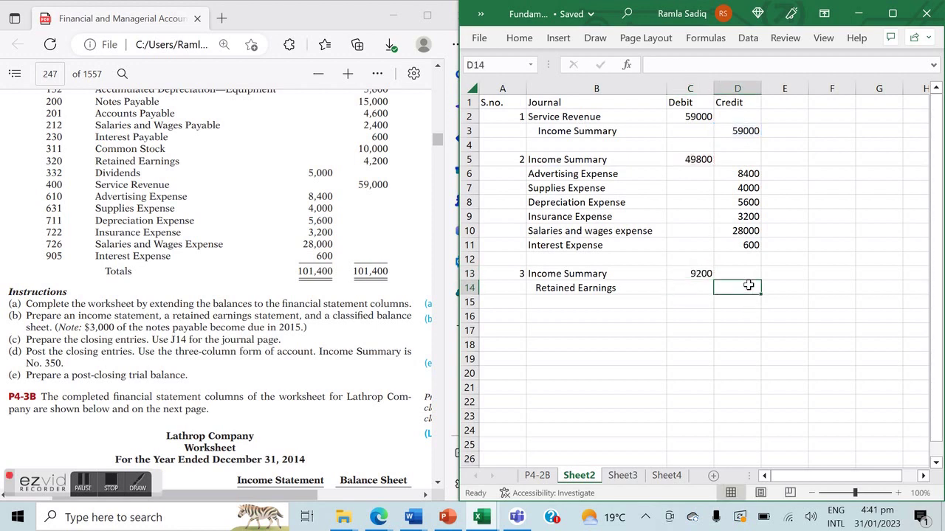
Credit Retained Earnings with 9200 in D14 to complete entry 3, and number the next entry 4 in A16.
text(9200)
key(Return)
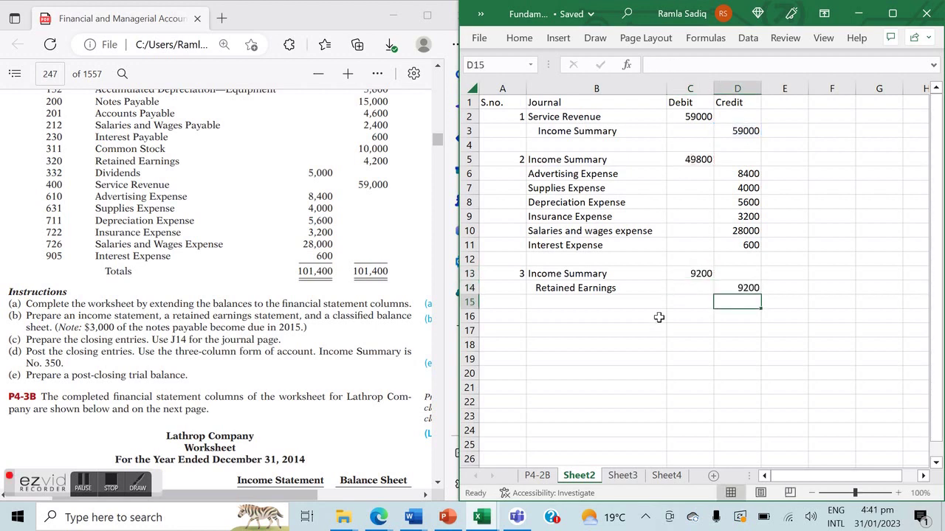
click(521, 314)
text(4)
key(Tab)
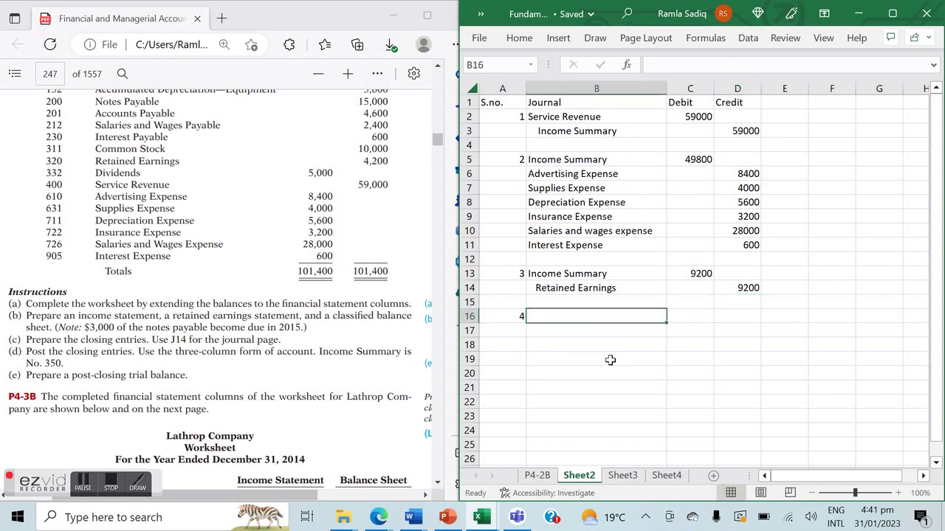
text(Dividends)
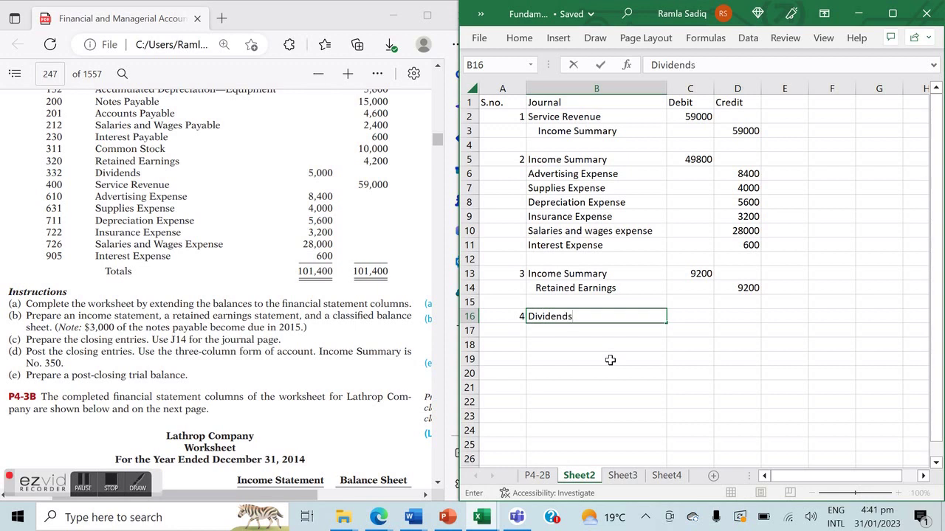
key(Return)
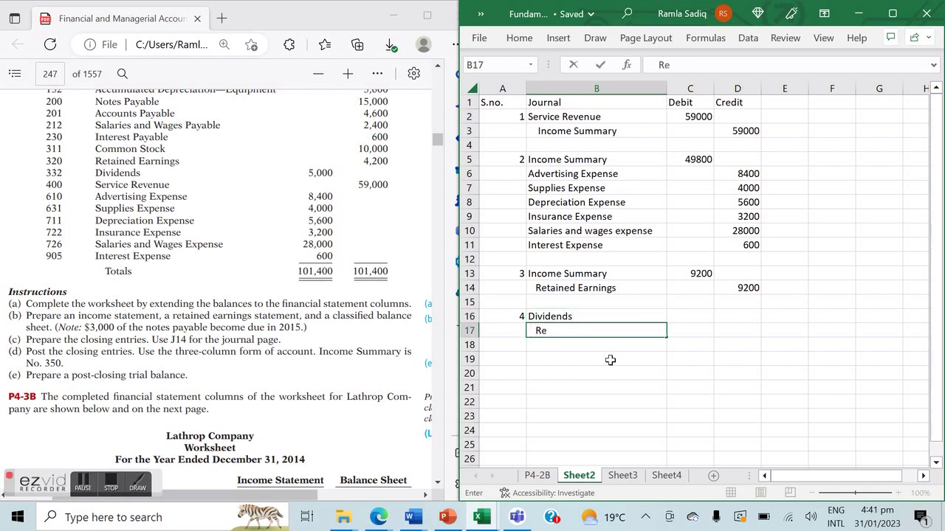
key(BackSpace)
key(BackSpace)
key(BackSpace)
key(BackSpace)
key(BackSpace)
key(Up)
Enter Retained Earnings in B16 as entry 4's debit account, with an indented Dividends line in B17.
text(R)
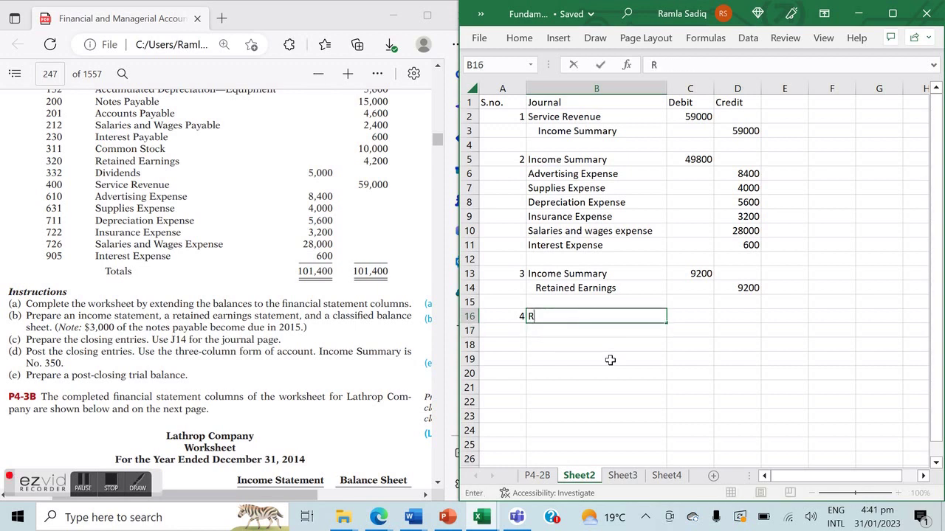
text(etained DEar)
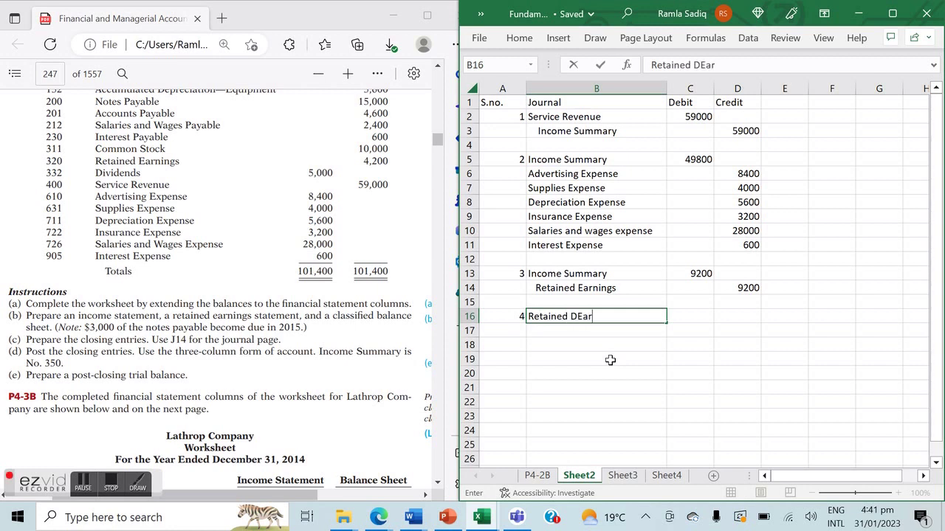
text(Earnings)
key(Return)
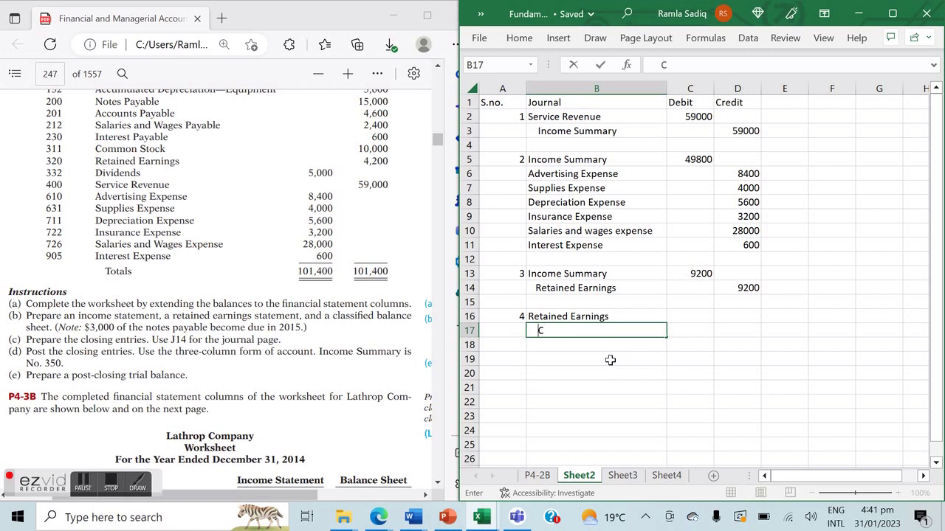
text(Dividends)
key(Tab)
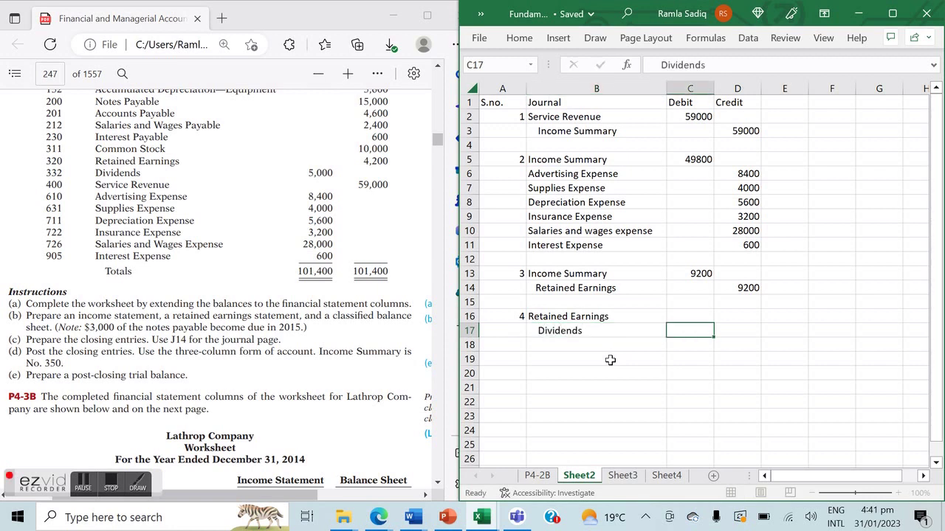
Record 5000 for entry 4 as the Retained Earnings debit in C16 and the Dividends credit in D17.
click(691, 313)
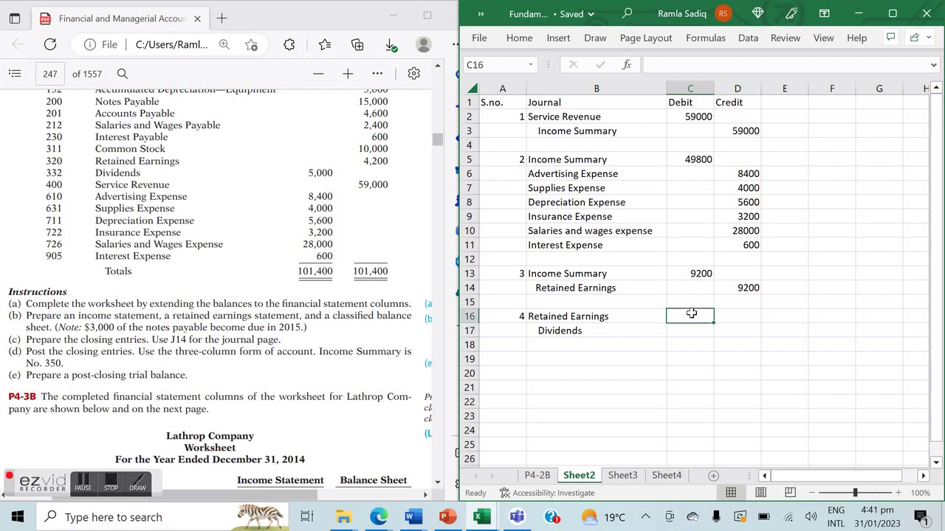
text(5000)
key(Return)
key(Tab)
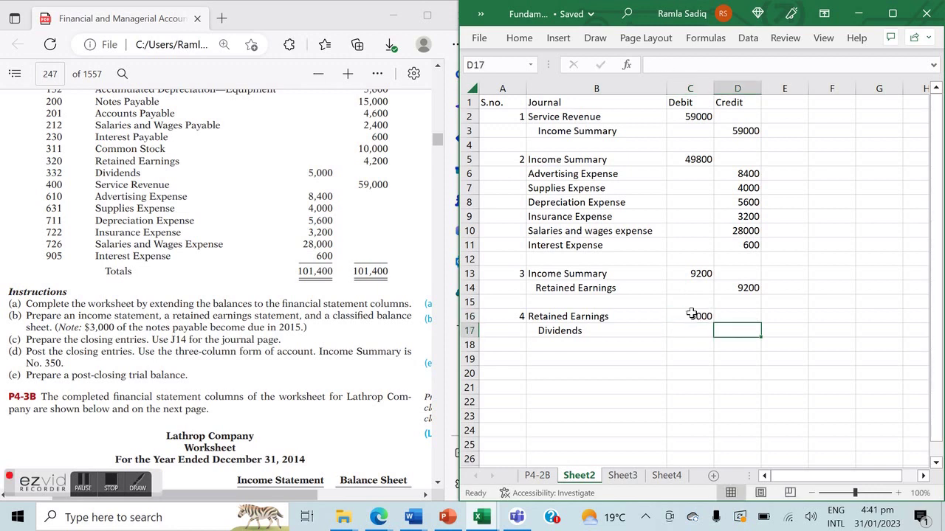
text(5000)
key(Return)
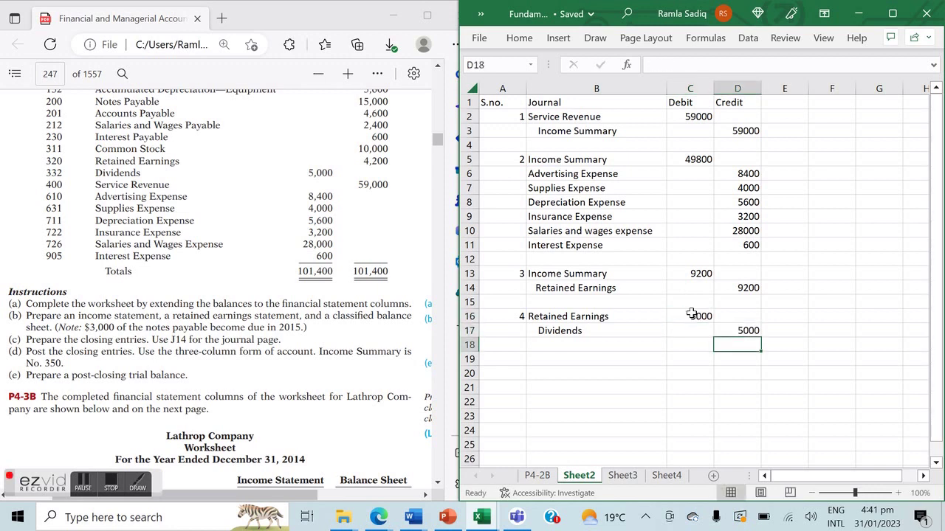
click(572, 399)
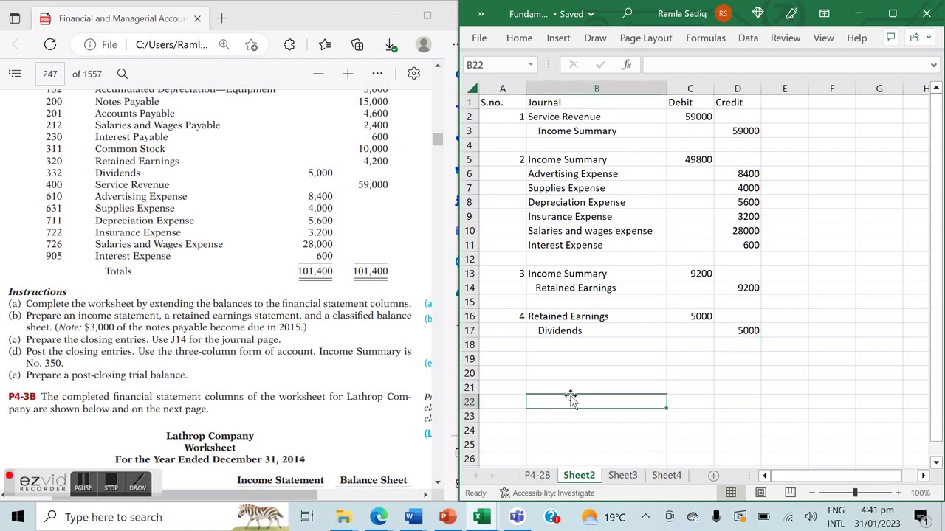
Clear the prefilled credit and balance amounts in H15 and I15 of the Income Summary ledger on Sheet3.
click(622, 476)
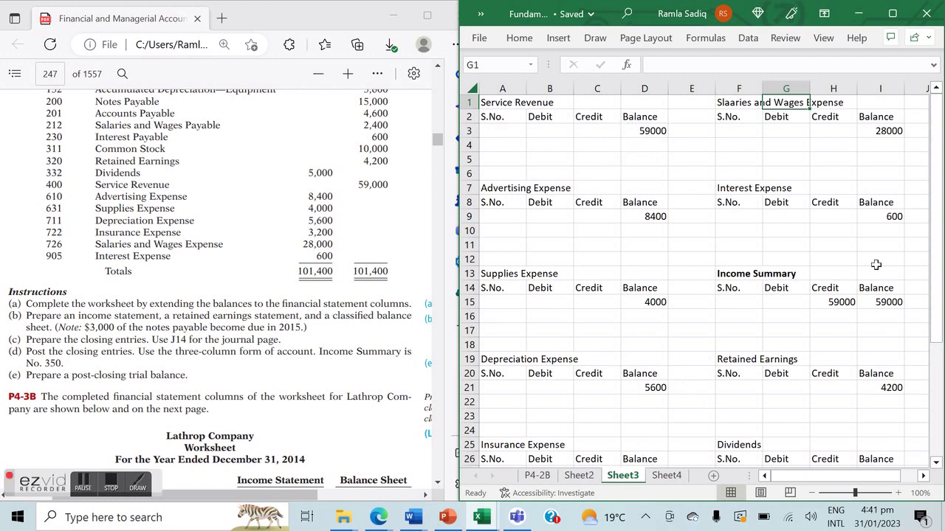
click(832, 300)
key(Delete)
key(Right)
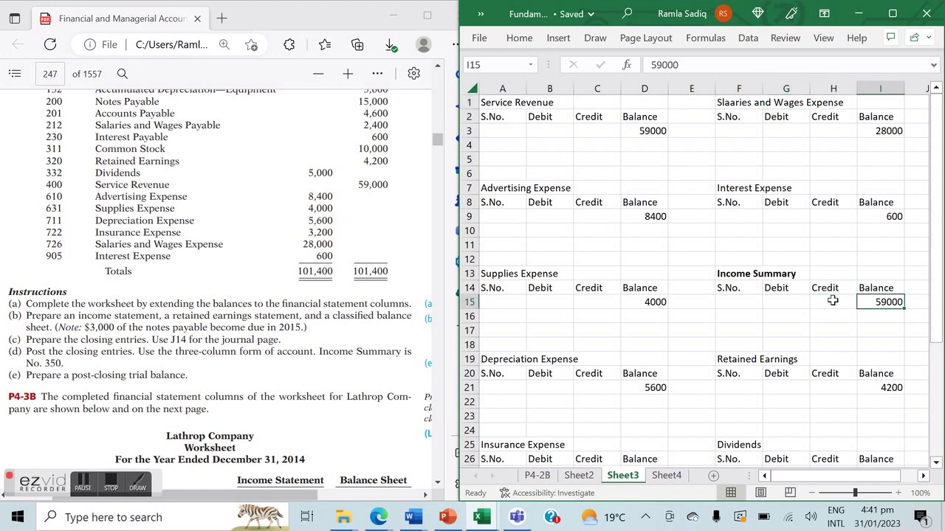
key(Delete)
Post entry 1 to the Service Revenue ledger on Sheet3, with a 59000 debit in B4 and a 0 balance in D4.
click(556, 144)
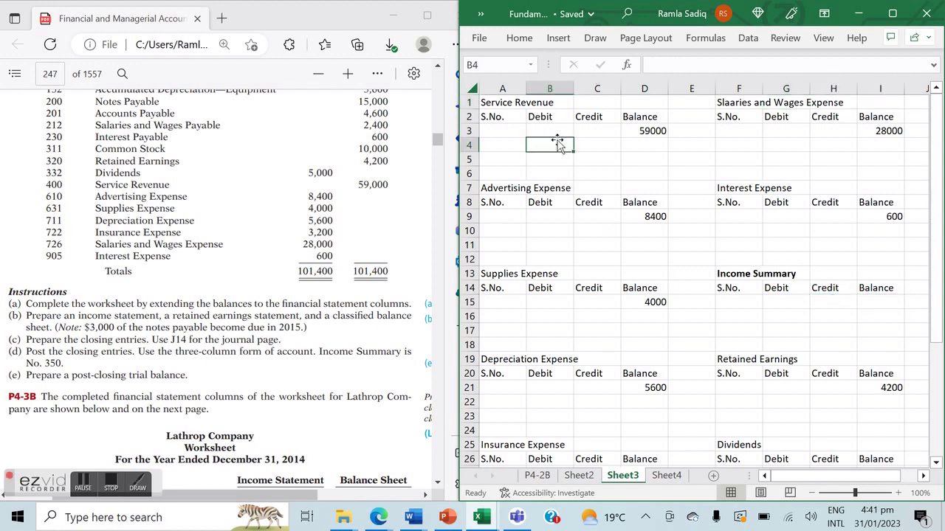
click(579, 475)
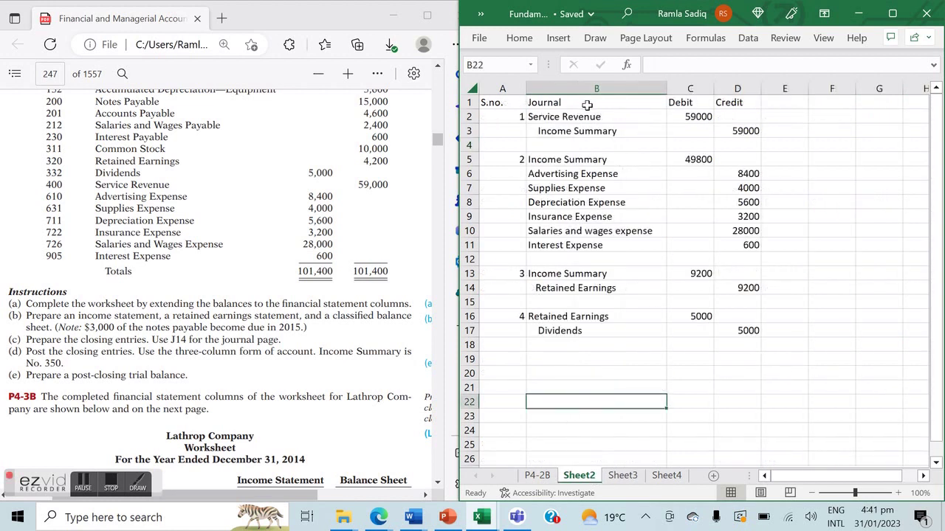
click(622, 476)
click(608, 145)
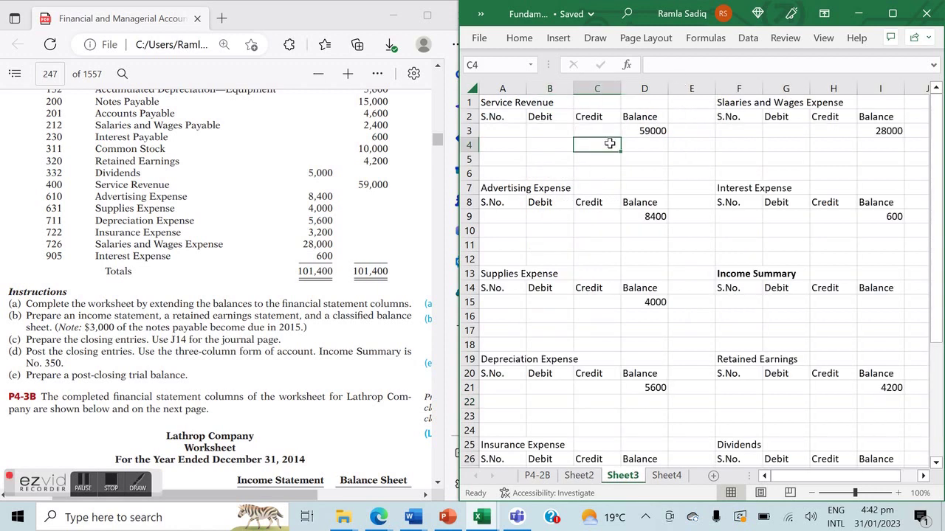
click(551, 145)
text(59000)
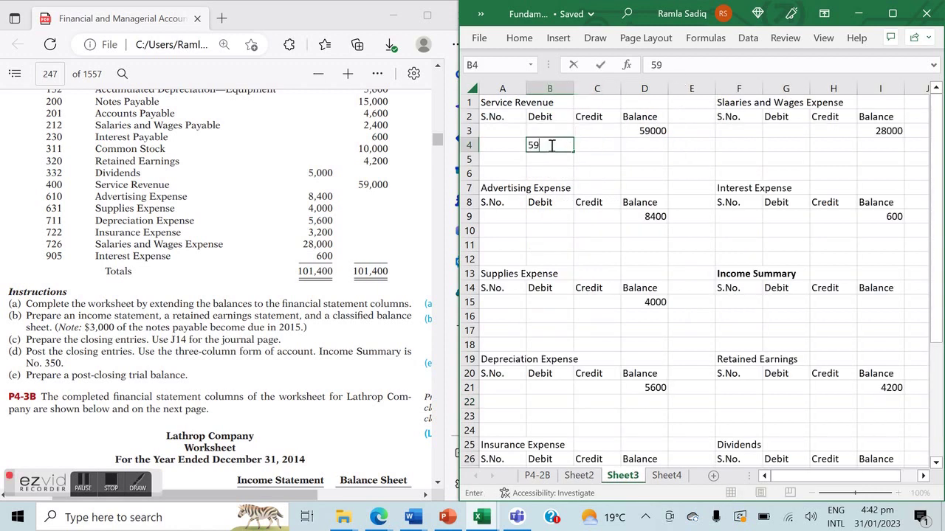
key(Tab)
key(Tab)
text(0)
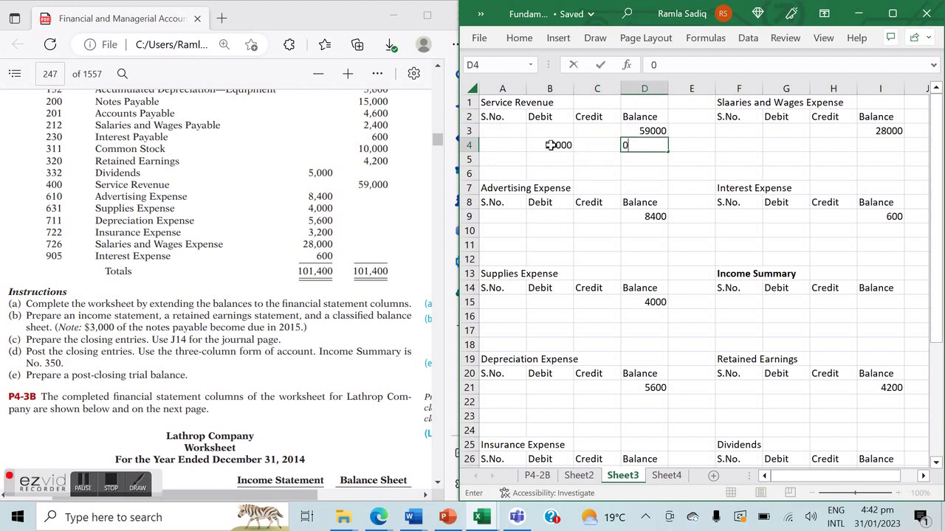
key(Return)
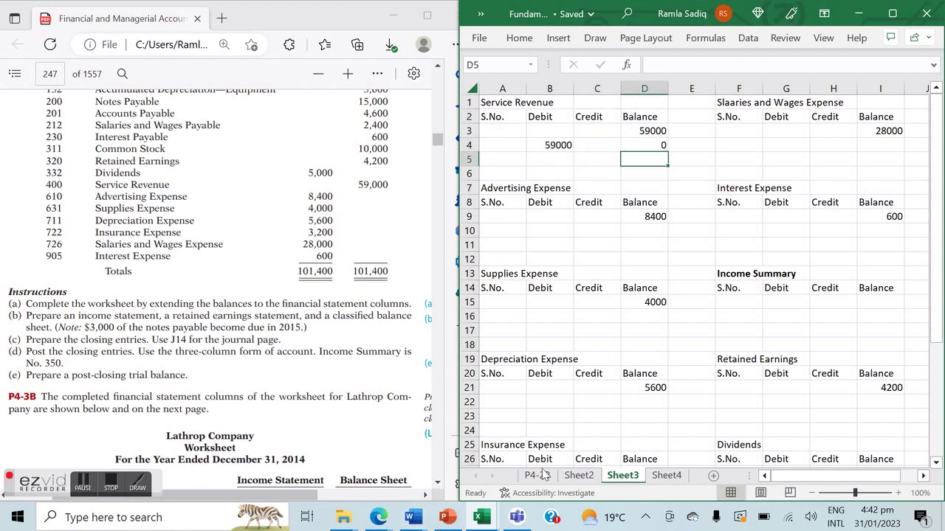
Consult the journal on Sheet2 and post entry 2's 49800 debit to the Income Summary ledger in G16 of Sheet3.
click(586, 477)
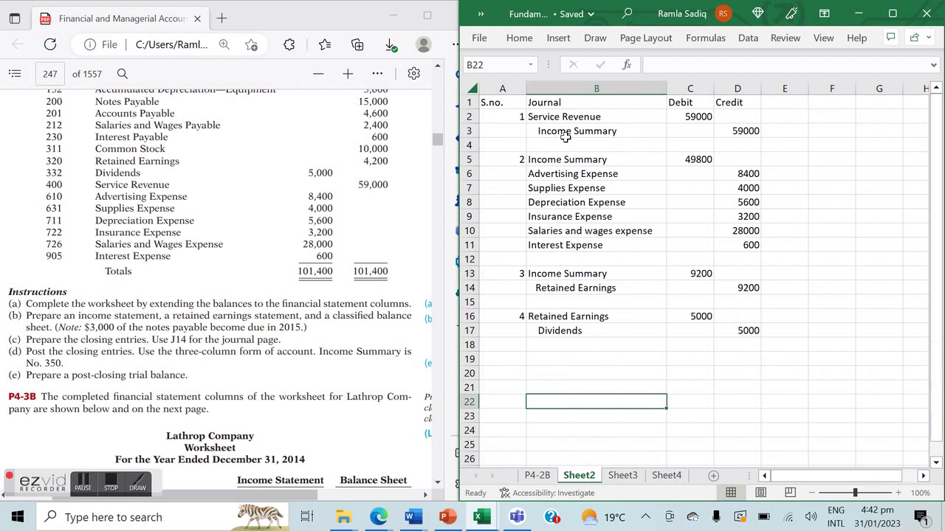
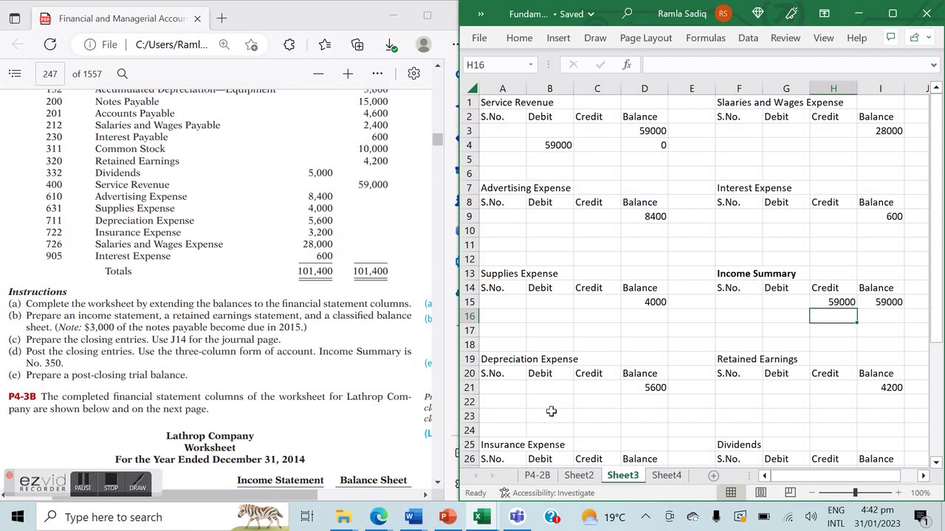
click(578, 475)
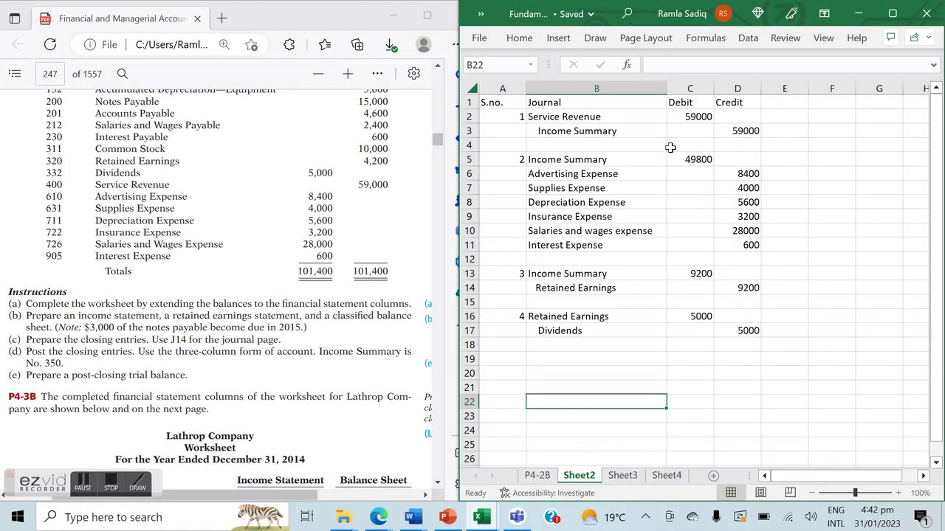
click(633, 462)
click(632, 475)
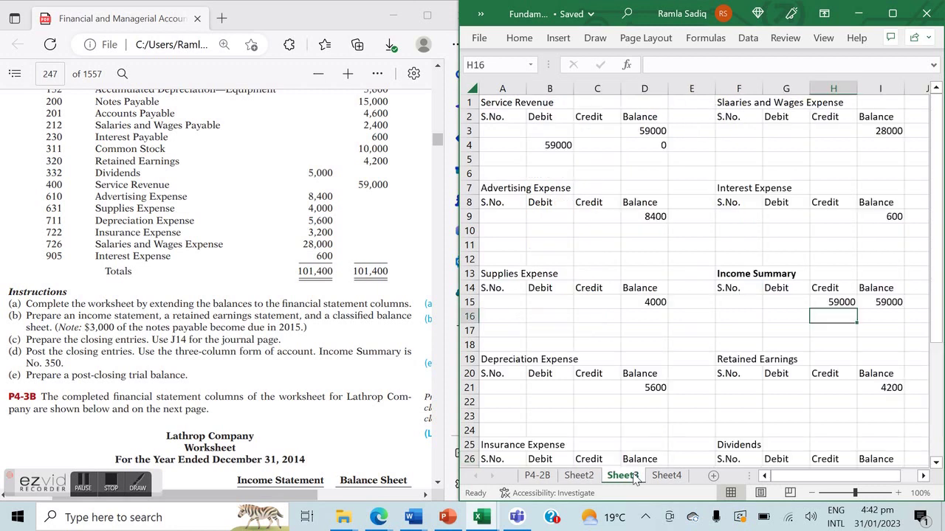
click(797, 314)
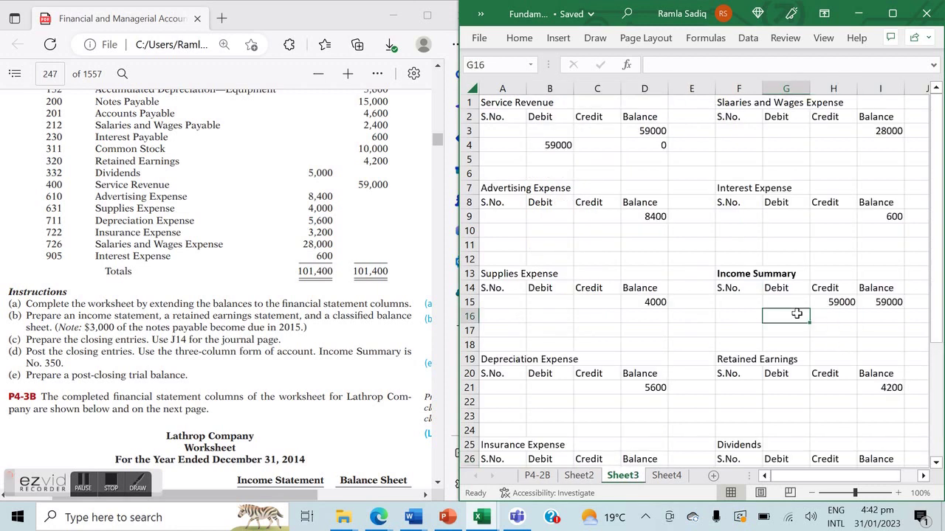
text(49800)
key(Tab)
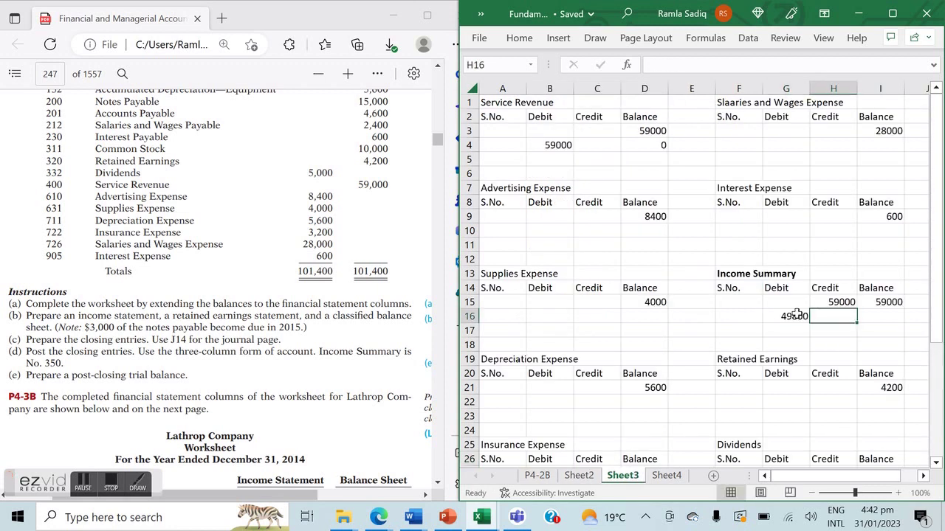
Calculate the Income Summary ledger's balance in I16 as H15 minus G16.
key(Tab)
text(=)
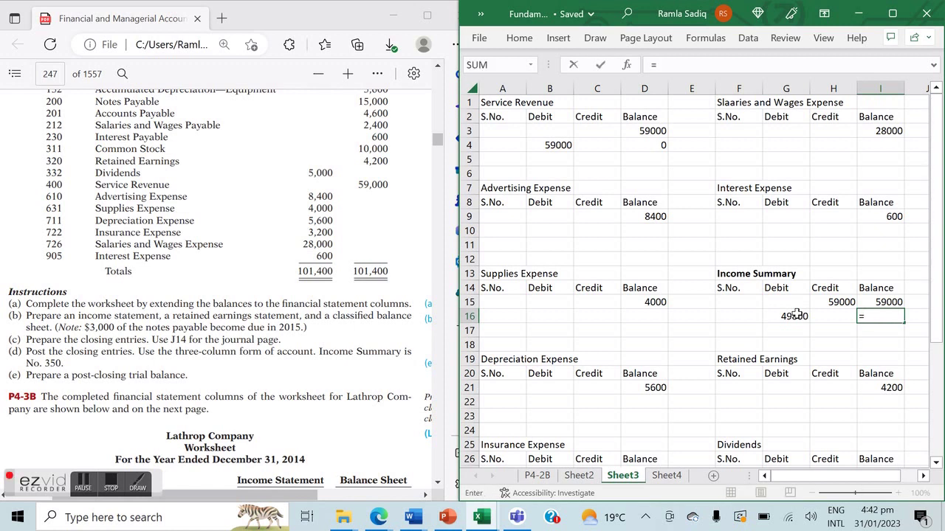
click(838, 302)
text(-)
click(790, 316)
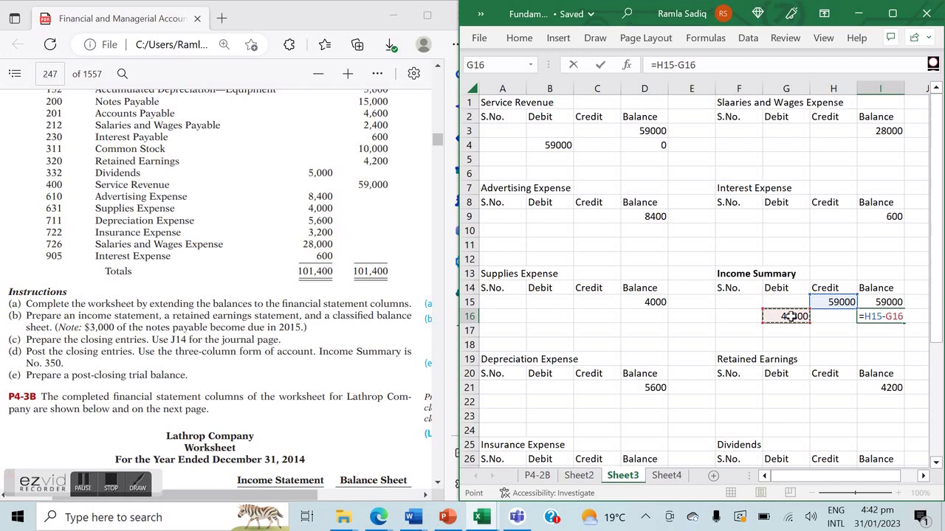
key(Return)
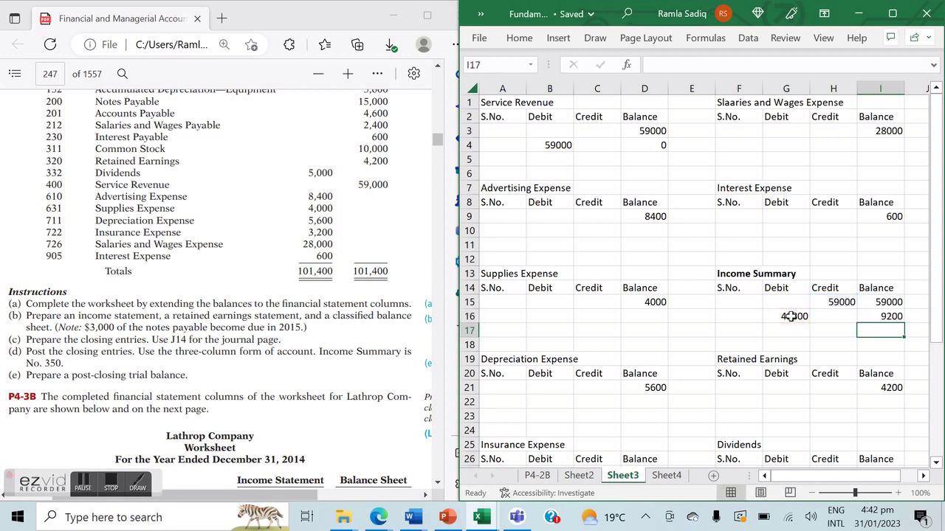
Post entry 2 to the Advertising Expense ledger on Sheet3, with an 8400 credit in C10 and a 0 balance in D10.
click(582, 479)
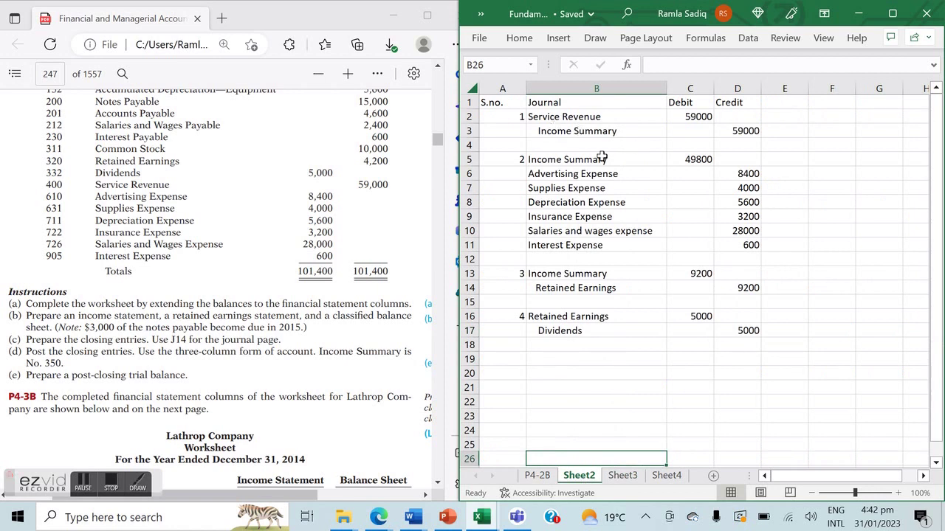
click(624, 477)
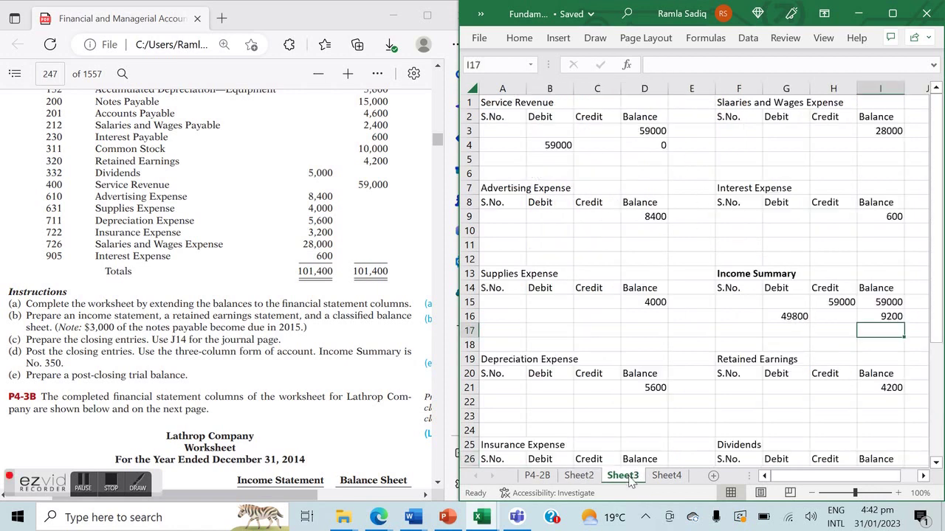
click(602, 228)
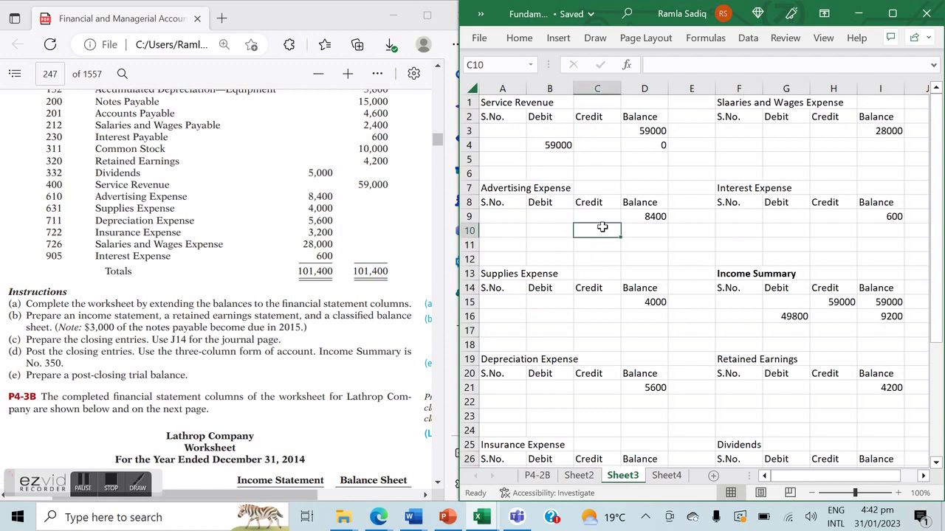
text(8400)
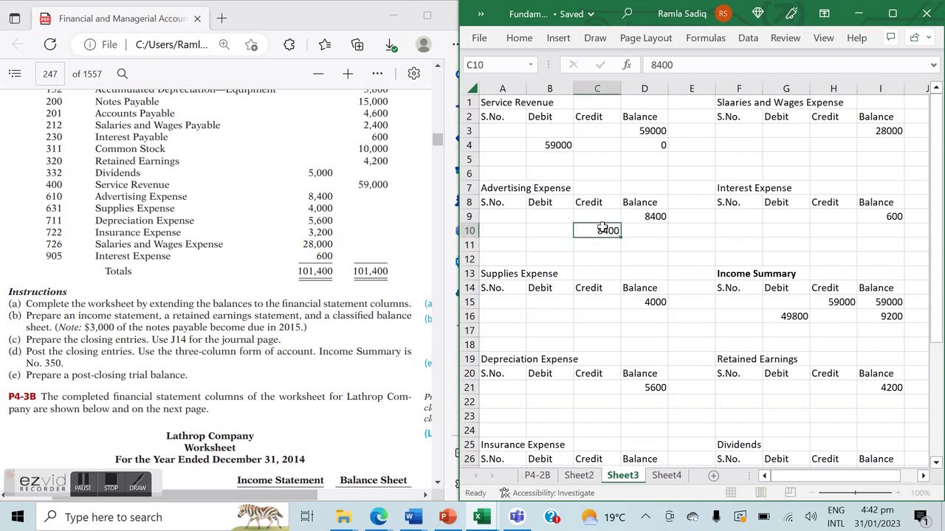
key(Tab)
text(0)
key(Return)
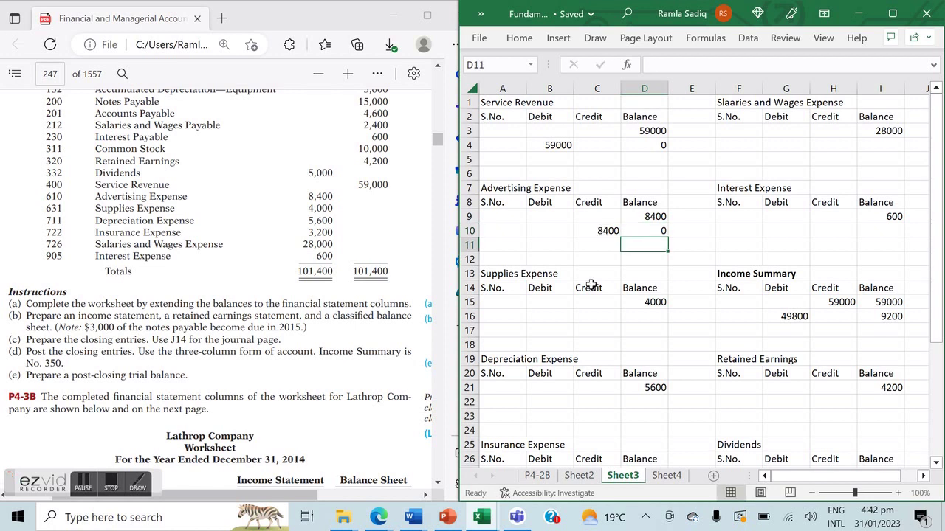
Post entry 2 to the Supplies Expense ledger, with a 4000 credit in C16 and a 0 balance in D16.
click(598, 316)
text(4000)
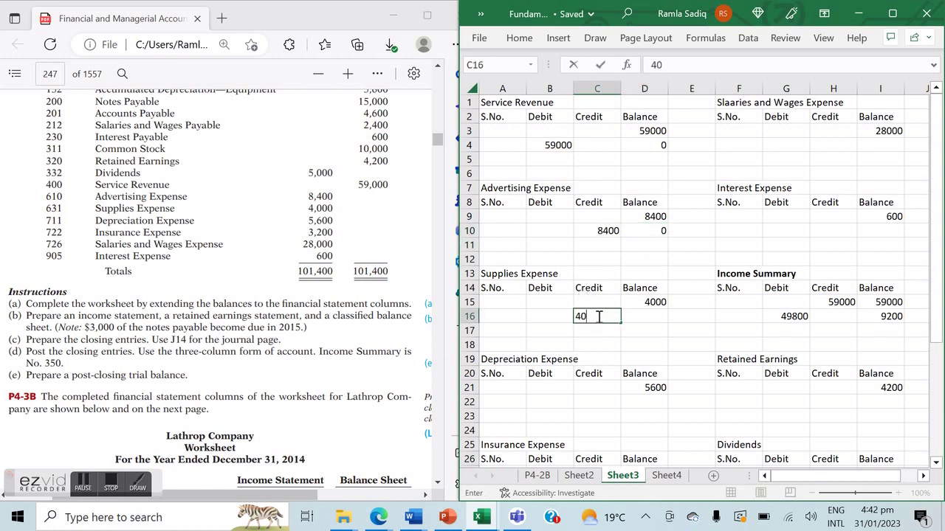
key(Tab)
text(0)
key(Down)
key(Down)
key(Down)
Post entry 2 to the Depreciation Expense ledger, with a 5600 credit in C22 and a 0 balance in D22.
click(597, 399)
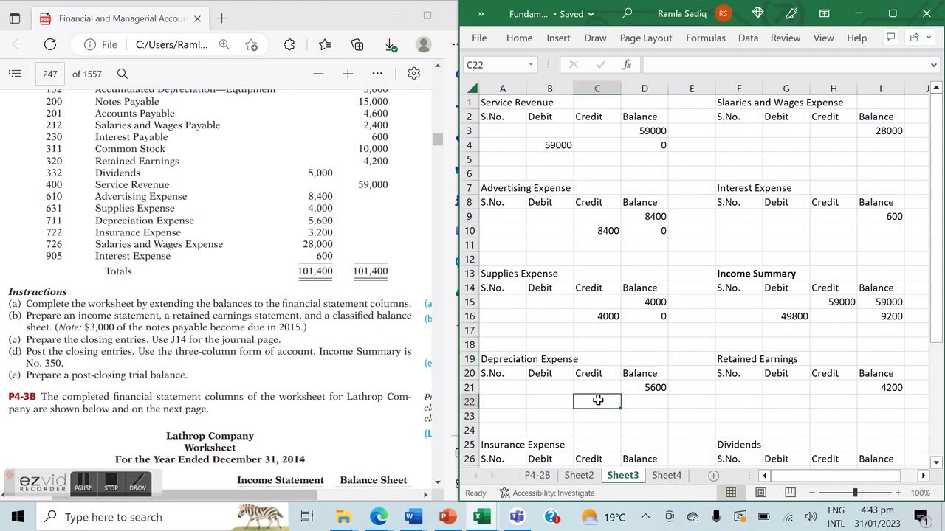
text(5600)
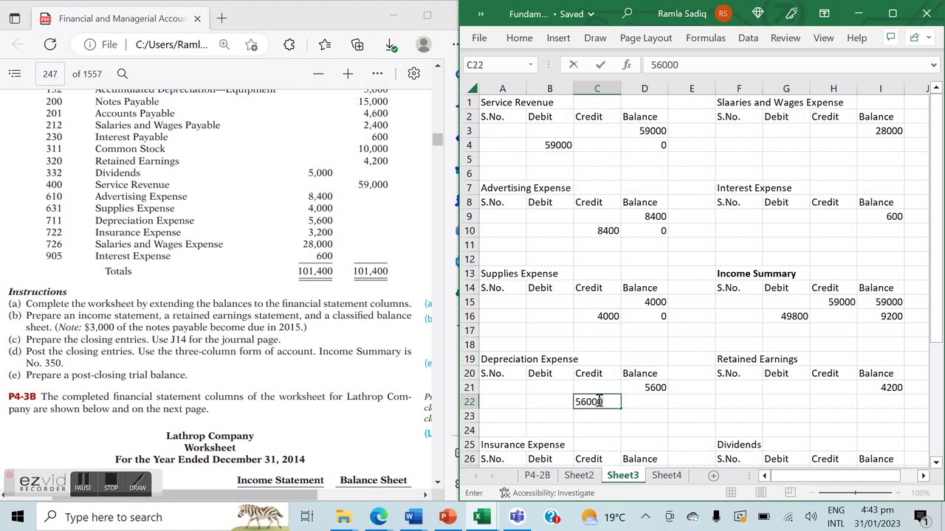
key(Tab)
text(0)
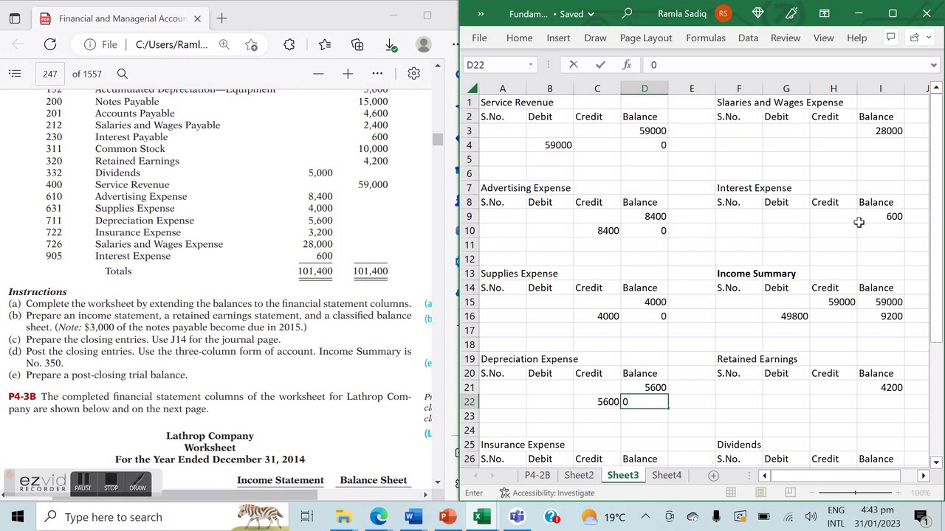
Post entry 2 to the salaries and wages expense ledger, with a 28000 credit in H4 and a 0 balance in I4.
click(838, 145)
text(28000)
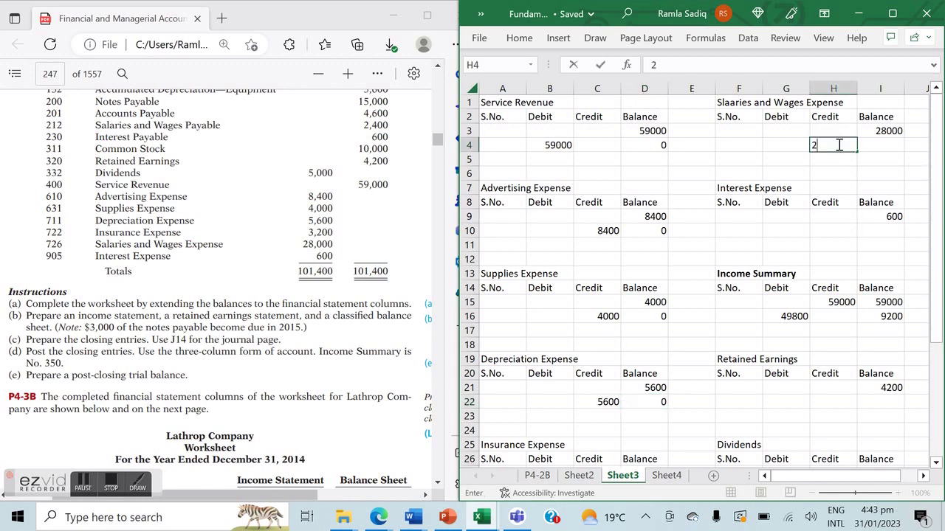
key(Tab)
text(0)
Post entry 2 to the Interest Expense ledger, with a 600 credit in H10 and a 0 balance in I10.
click(827, 230)
text(60)
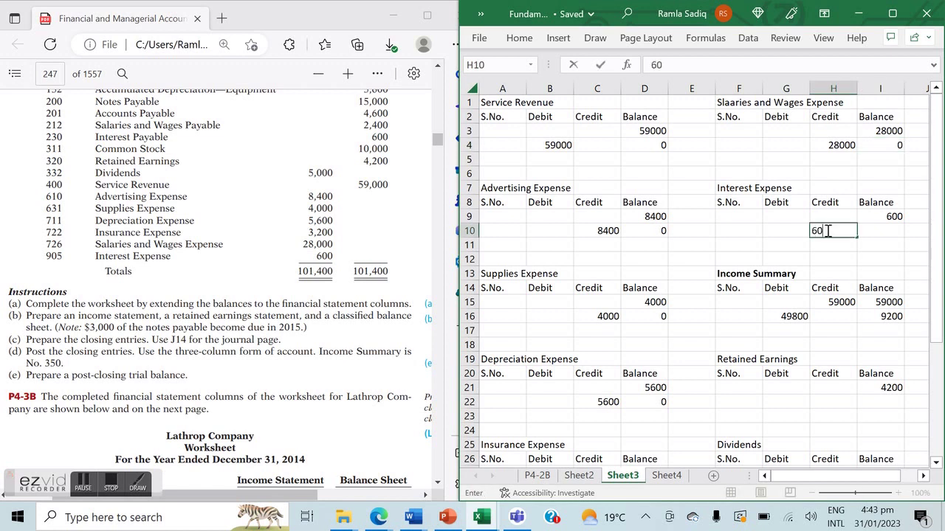
key(Tab)
text(0)
key(Return)
Post entry 2 to the Insurance Expense ledger, with a 3200 credit in C28 and a 0 balance in D28.
click(582, 393)
key(Down)
key(Down)
key(Down)
key(Down)
key(Down)
key(Down)
key(Down)
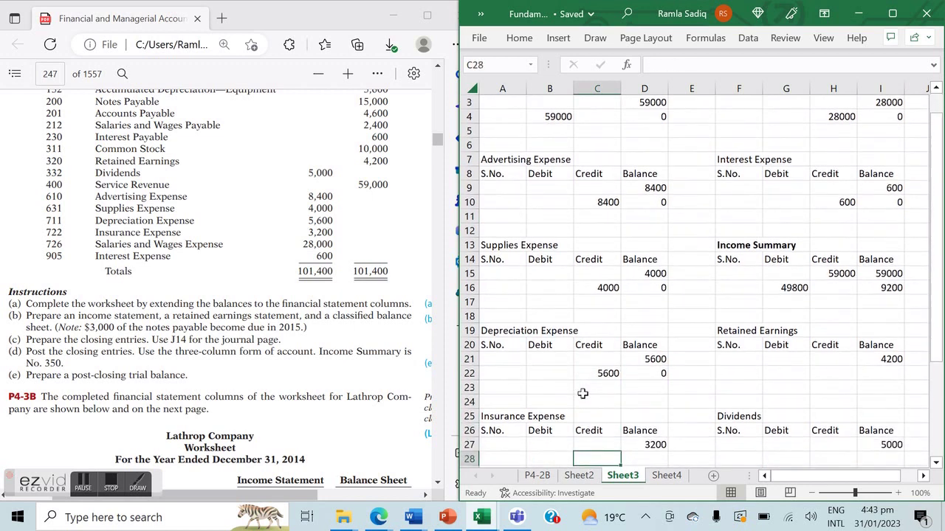
text(3200)
key(Tab)
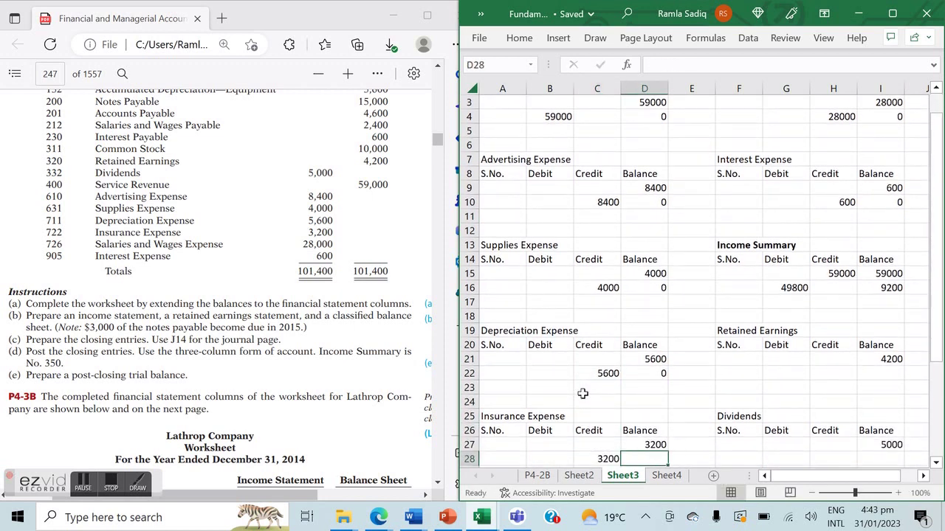
text(0)
key(Tab)
key(Down)
key(Down)
key(Down)
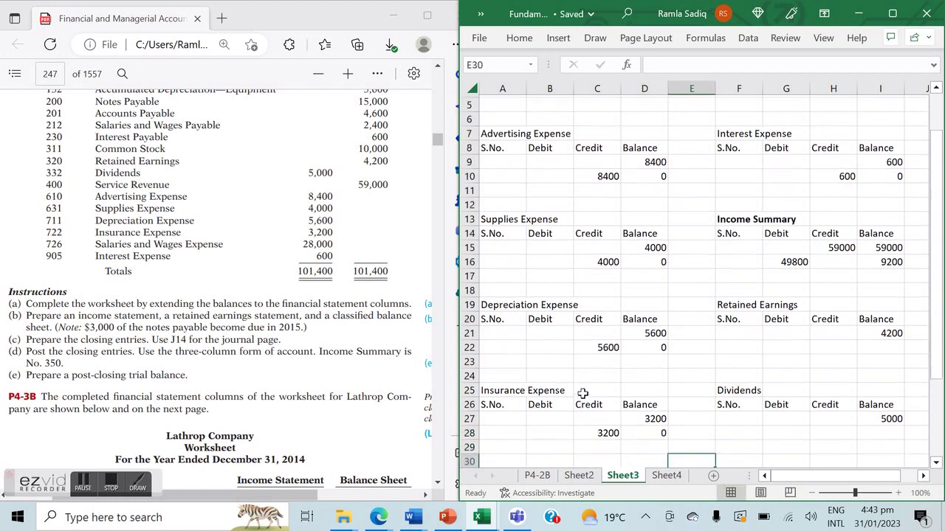
key(Left)
key(Right)
key(Up)
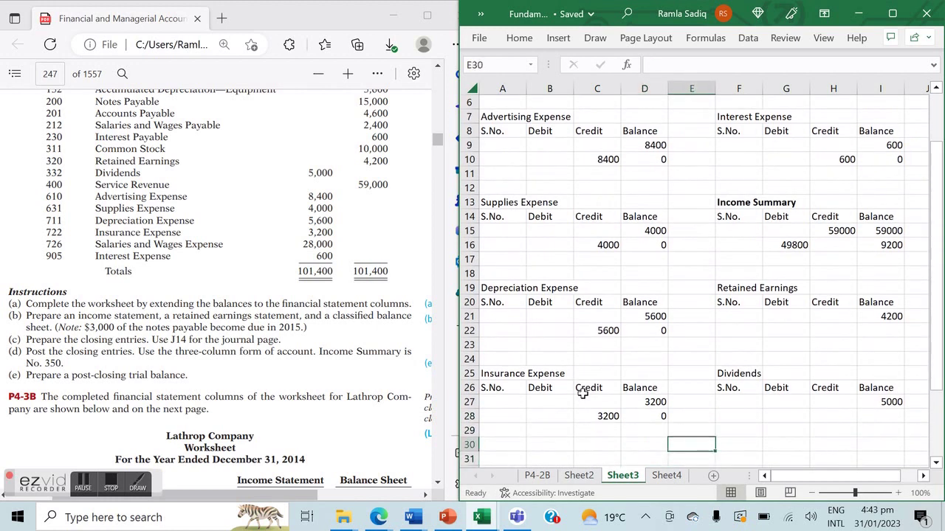
Consult entry 3 on Sheet2 and post it to Sheet3's Income Summary ledger, with a 9200 debit in G17 and a 0 balance in I17.
click(578, 476)
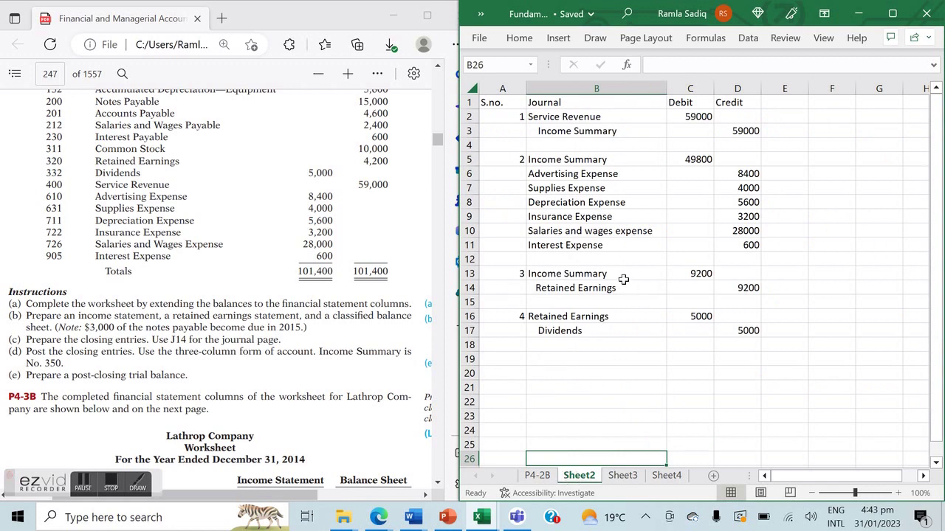
click(623, 477)
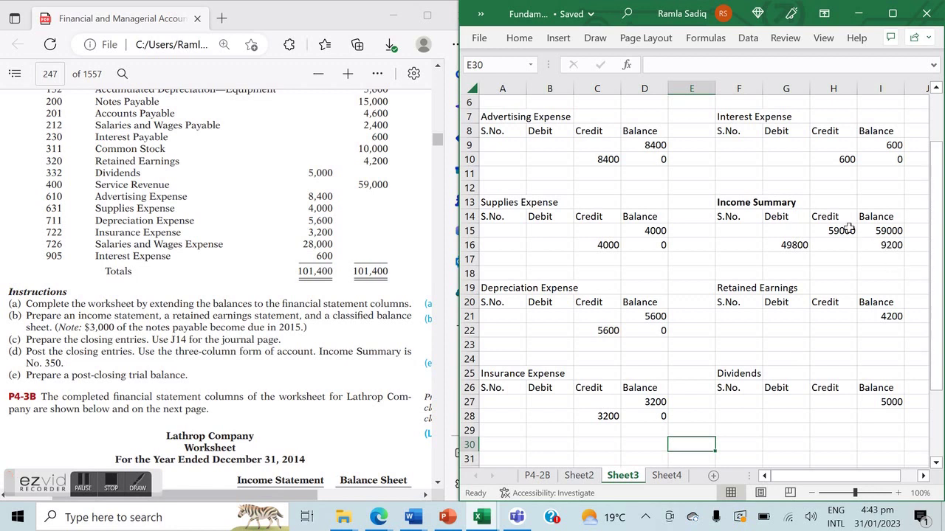
click(790, 261)
text(9200)
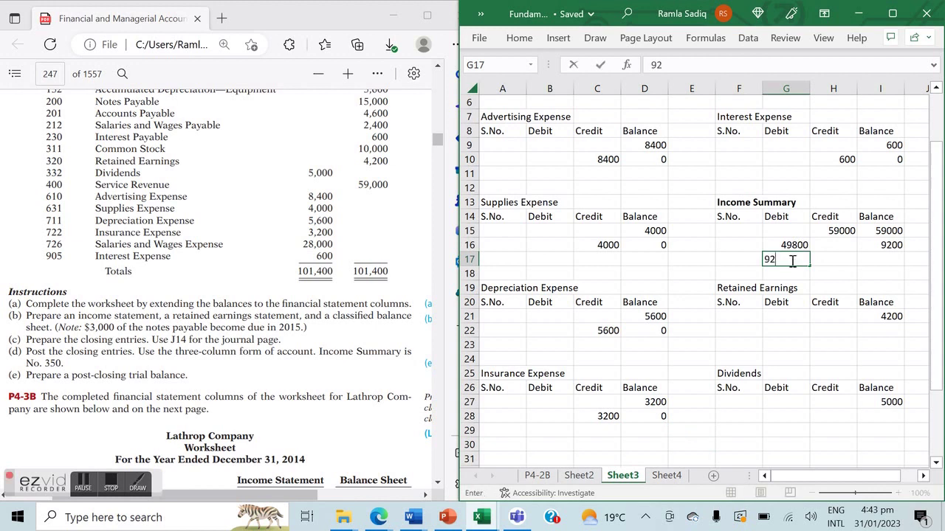
click(857, 259)
text(0)
click(865, 282)
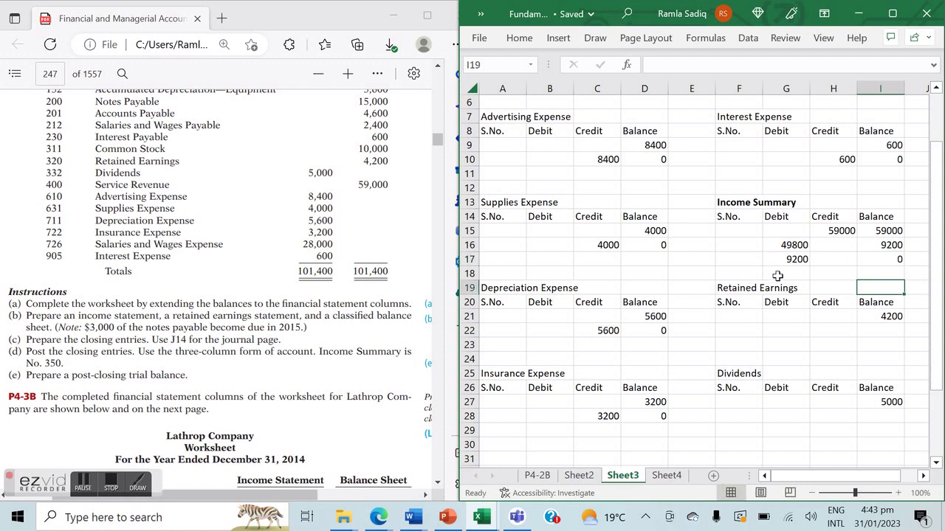
Recheck entry 3 on Sheet2, then credit 9200 to Retained Earnings in H22 of Sheet3 and calculate the I22 balance as I21 plus H22.
click(583, 480)
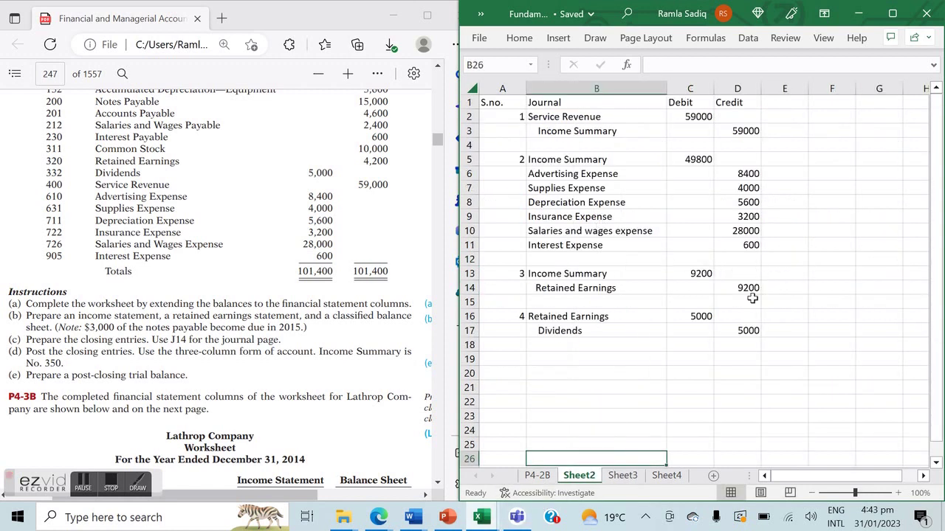
click(623, 476)
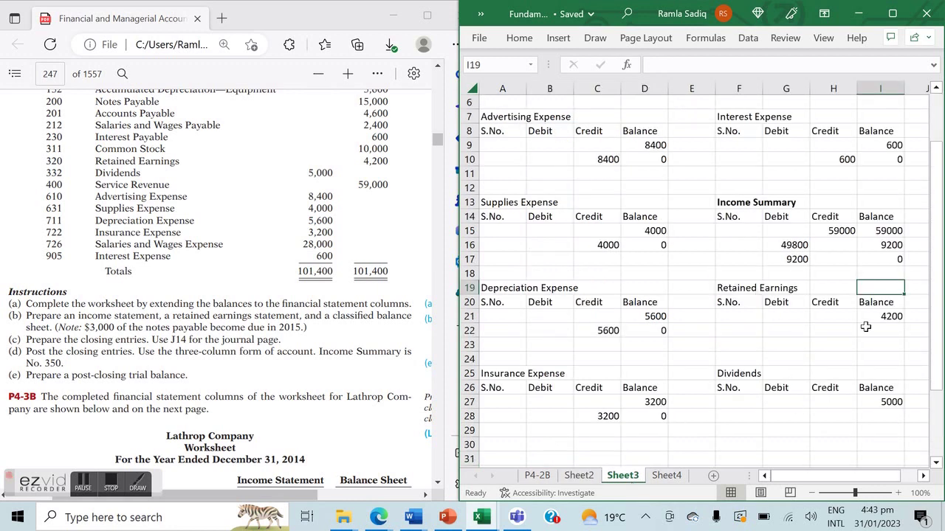
click(834, 333)
text(9200)
key(Tab)
text(=)
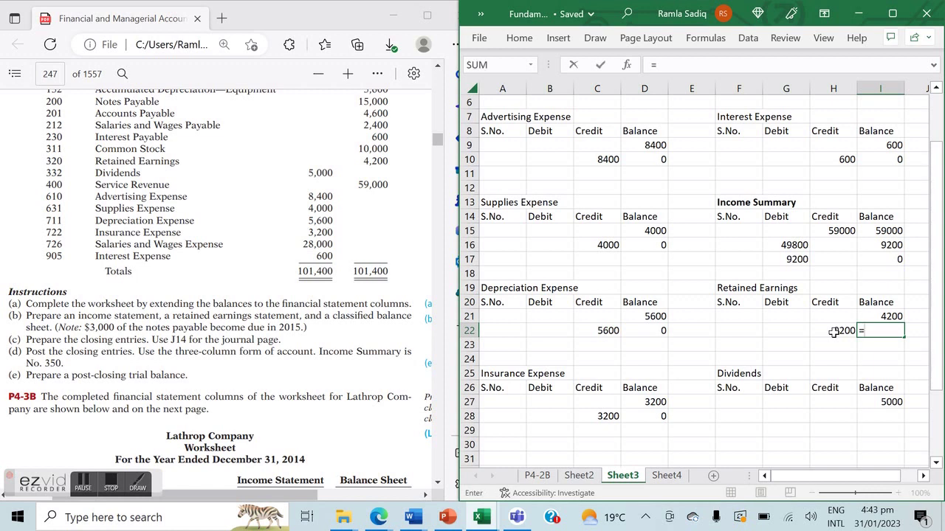
key(Up)
text(+)
key(Left)
key(Return)
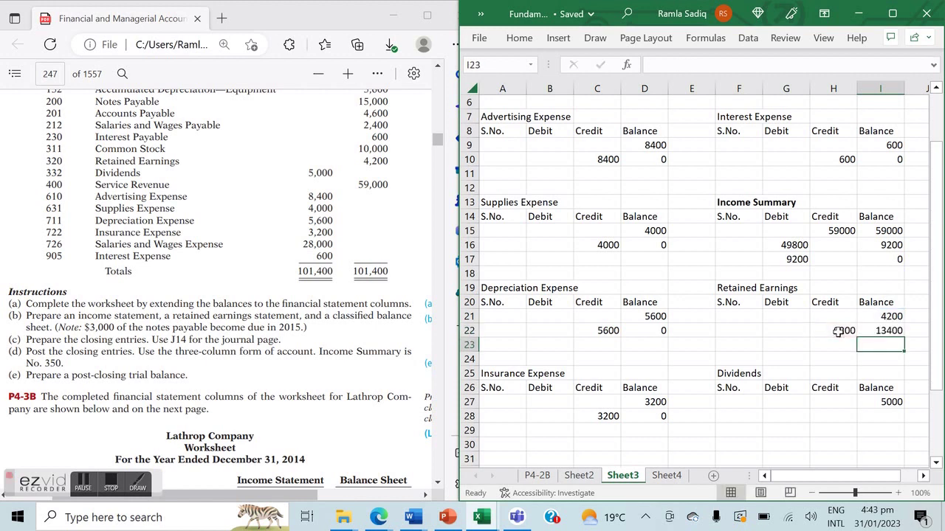
Consult entry 4 on Sheet2, then debit 5000 to Retained Earnings in G23 of Sheet3 and calculate the I23 balance as I22 minus G23.
click(579, 475)
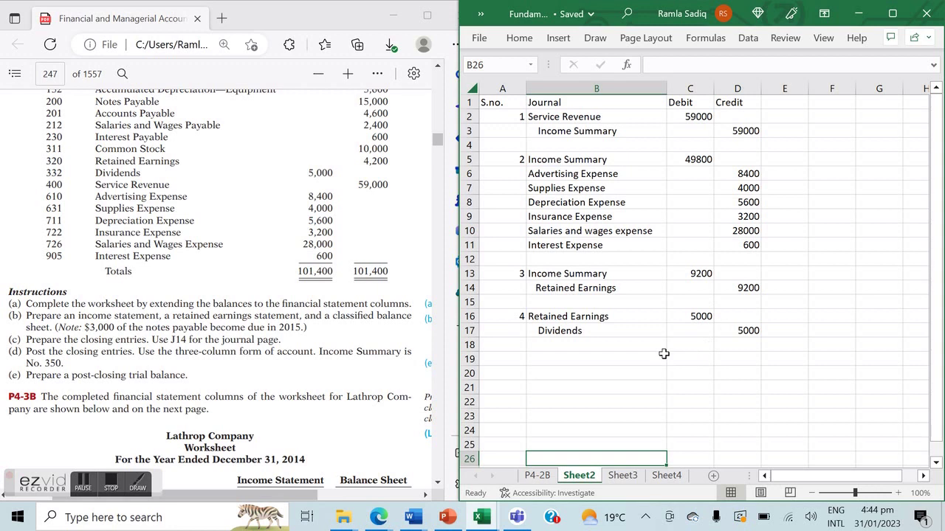
click(622, 476)
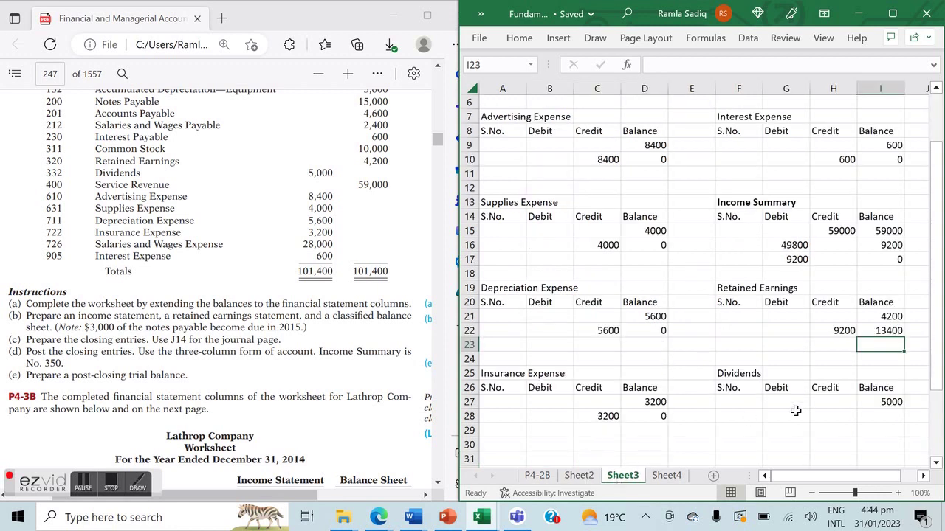
click(787, 340)
text(5000)
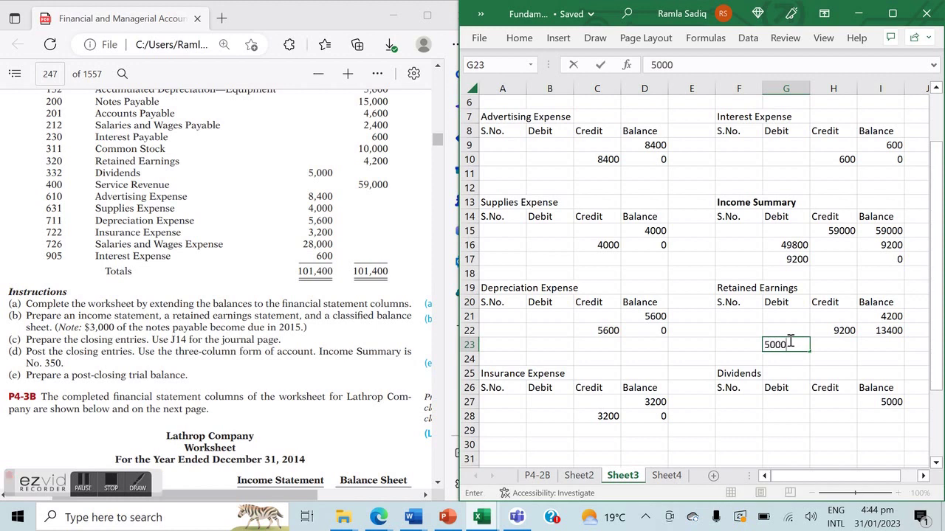
click(868, 345)
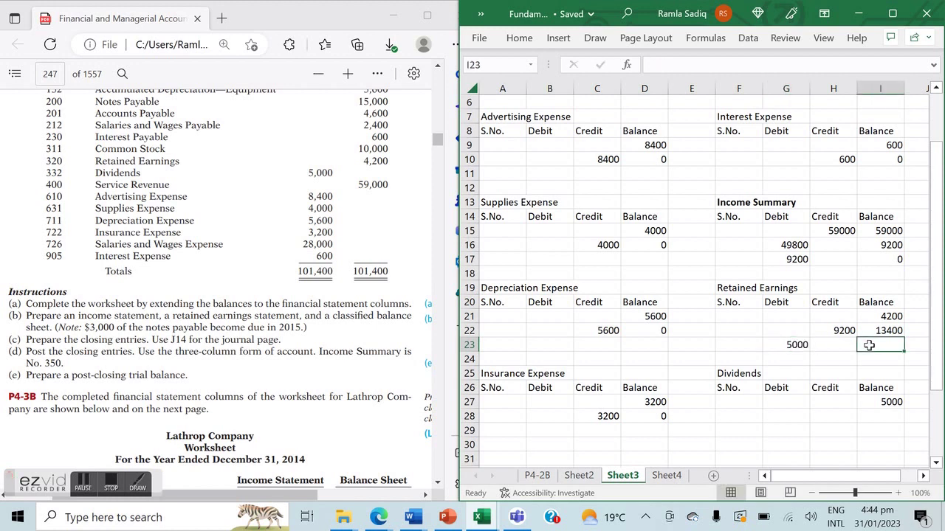
text(=)
click(871, 331)
text(-)
click(786, 345)
key(Return)
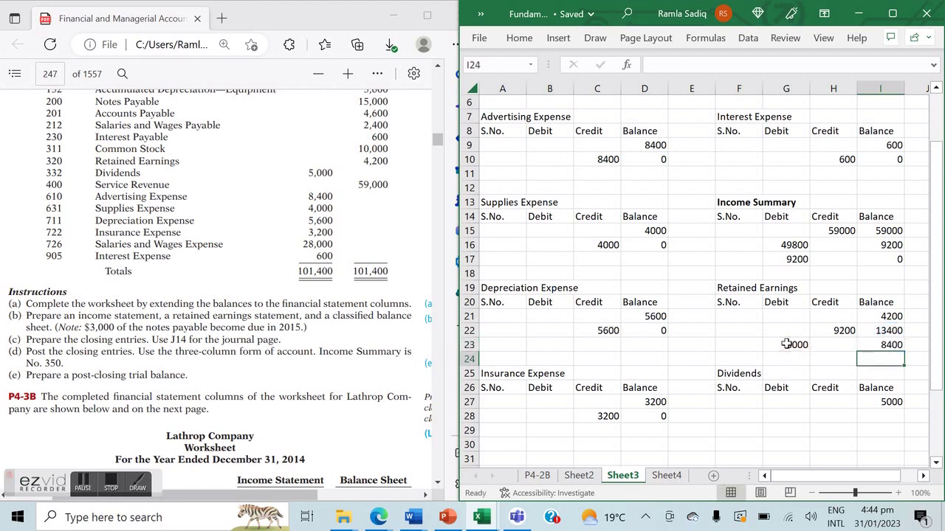
Post entry 4 to the Dividends ledger, with a 5000 credit in H28 and a 0 balance in I28.
click(834, 415)
text(500)
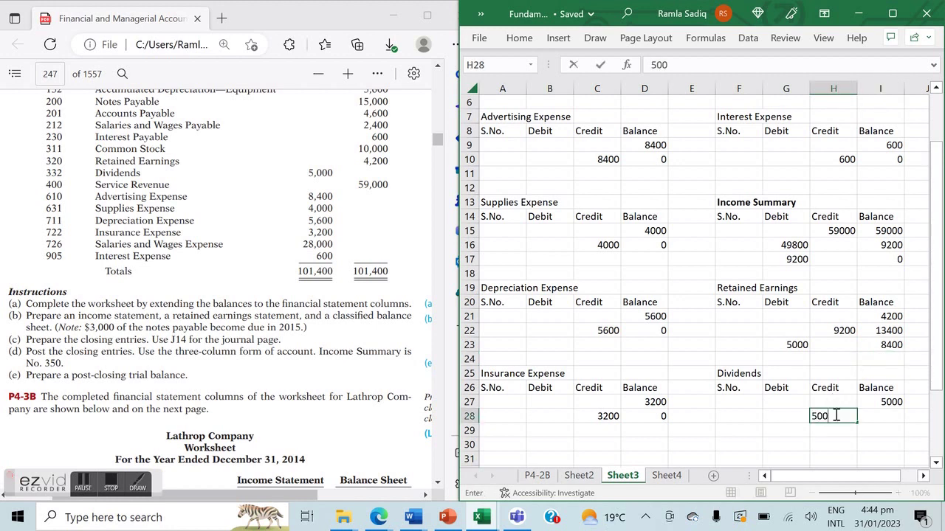
text(0)
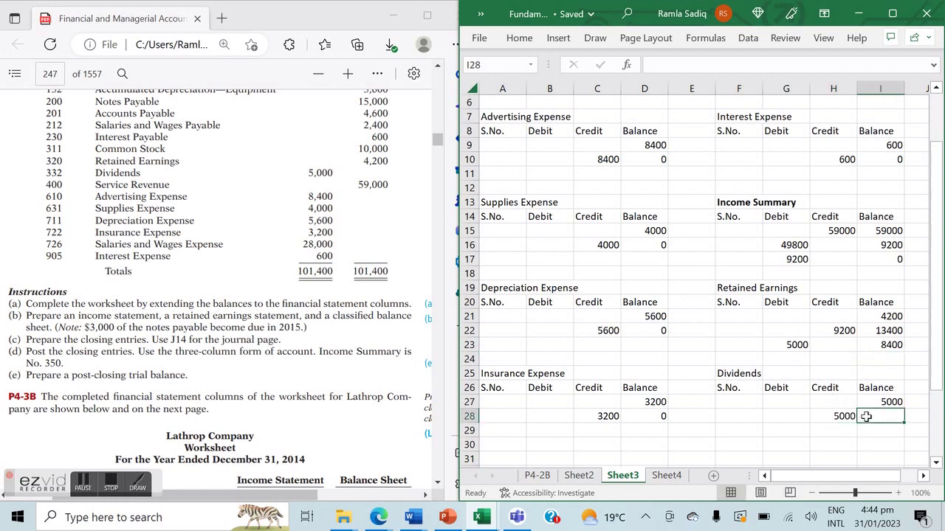
click(834, 436)
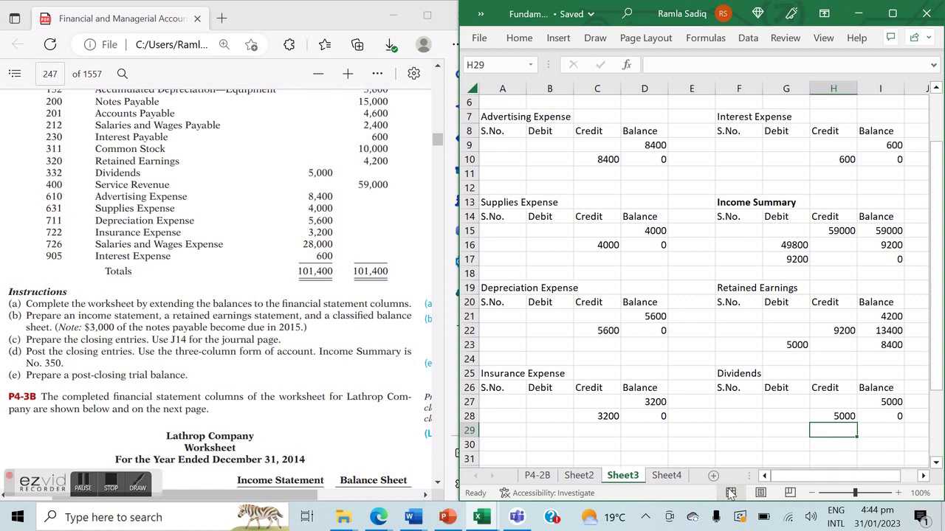
On the P4-2B sheet, copy the Balance Sheet amounts in J3:K14 into the Post Closing Trial balance columns starting at L3.
click(536, 476)
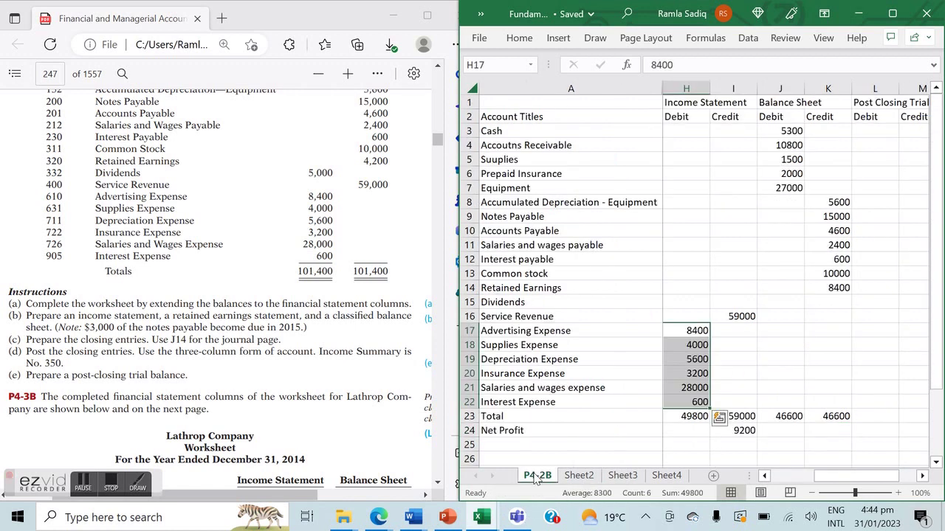
click(923, 476)
click(923, 476)
click(923, 476)
click(923, 477)
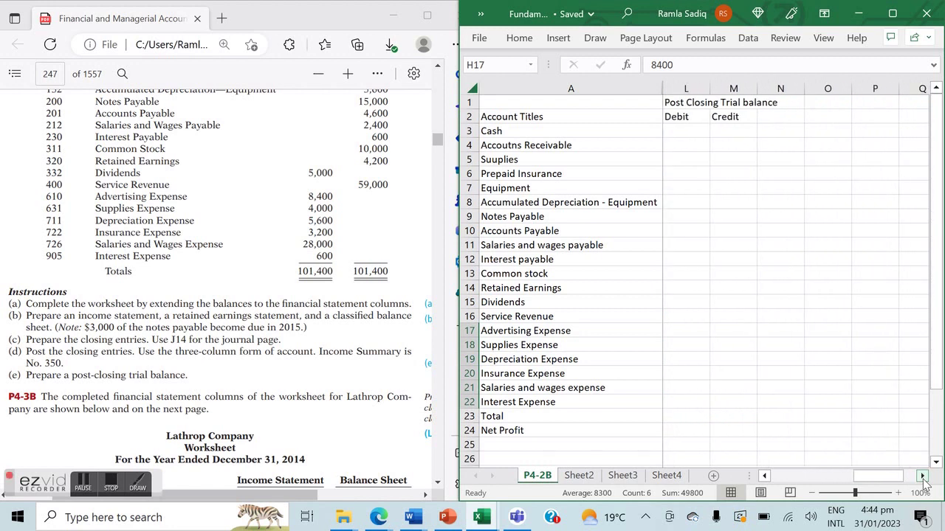
click(765, 476)
click(765, 477)
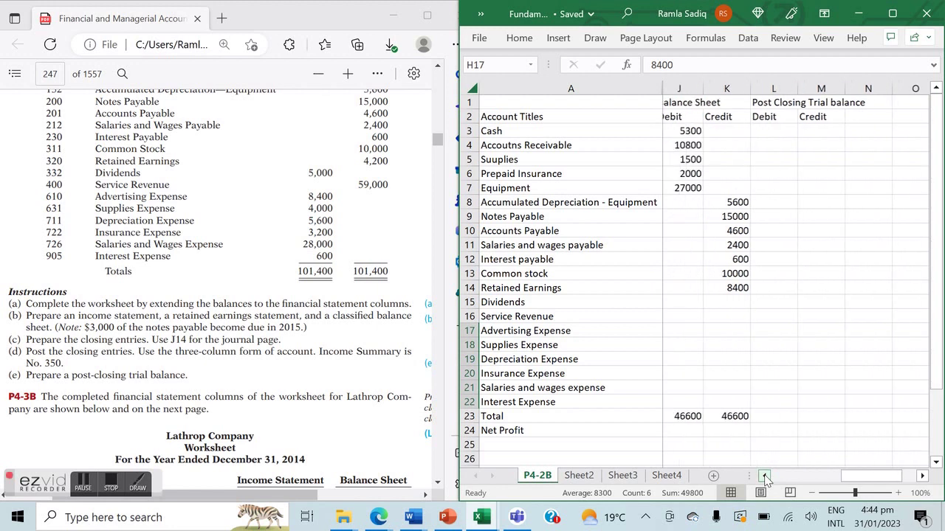
click(765, 476)
click(725, 130)
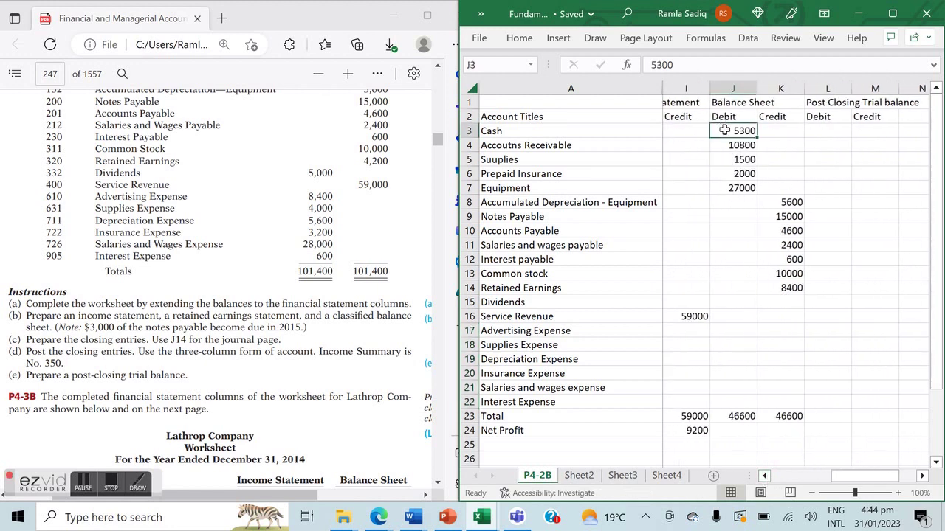
key(shift+Down)
key(shift+Down)
key(shift+Down)
key(shift+Down)
key(shift+Down)
key(shift+Down)
key(shift+Down)
key(shift+Down)
key(shift+Down)
key(shift+Down)
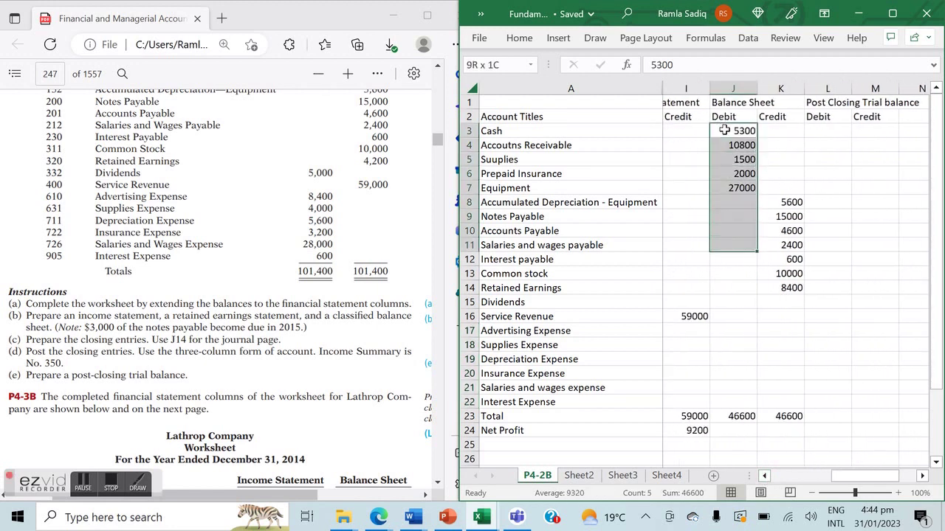
key(shift+Right)
key(shift+Down)
key(ctrl+c)
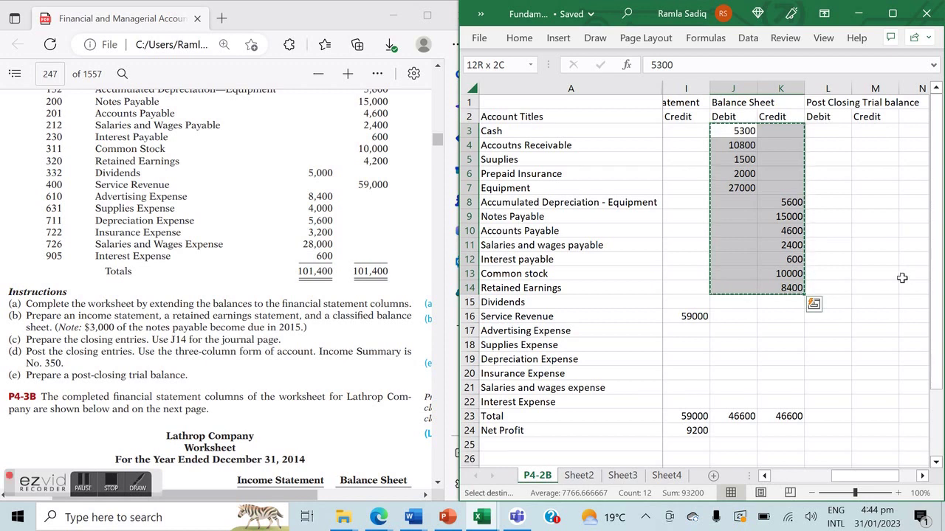
click(827, 130)
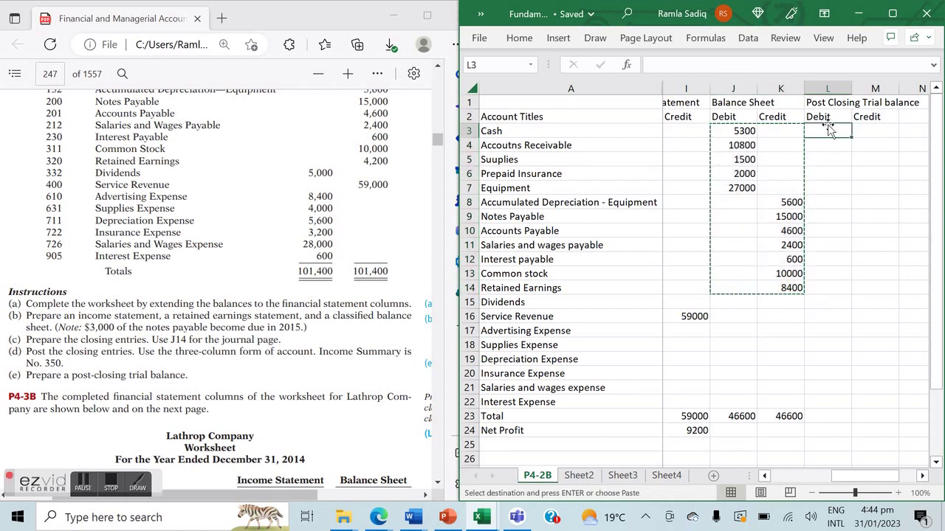
key(ctrl+v)
Replace the Retained Earnings formula in M14 of the Post Closing Trial balance with 8400.
click(877, 286)
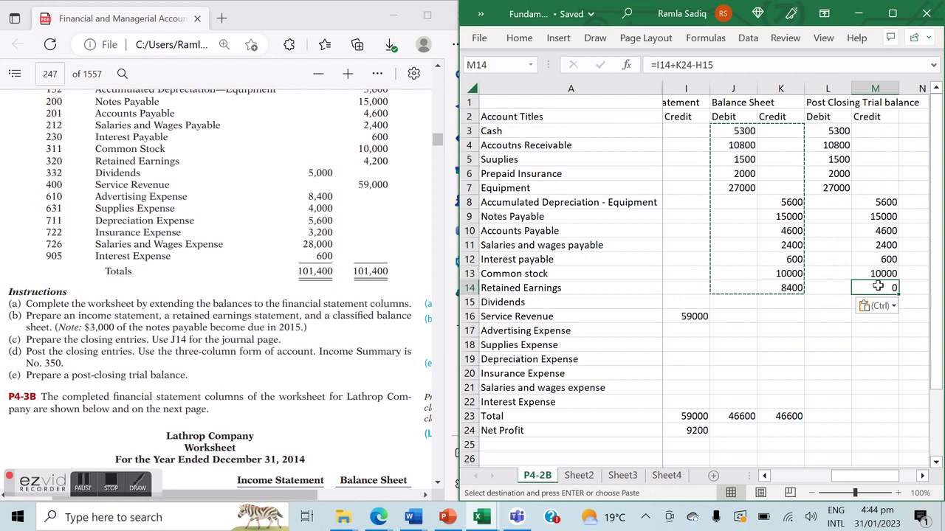
text(8400)
key(Return)
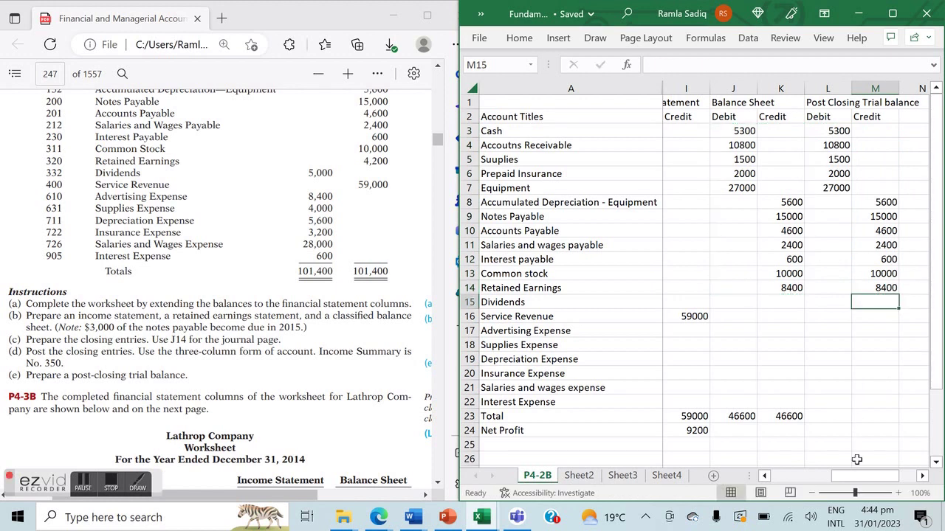
Review the temporary accounts from Dividends down through the expense rows against the Post Closing Trial balance columns.
drag(854, 479, 850, 479)
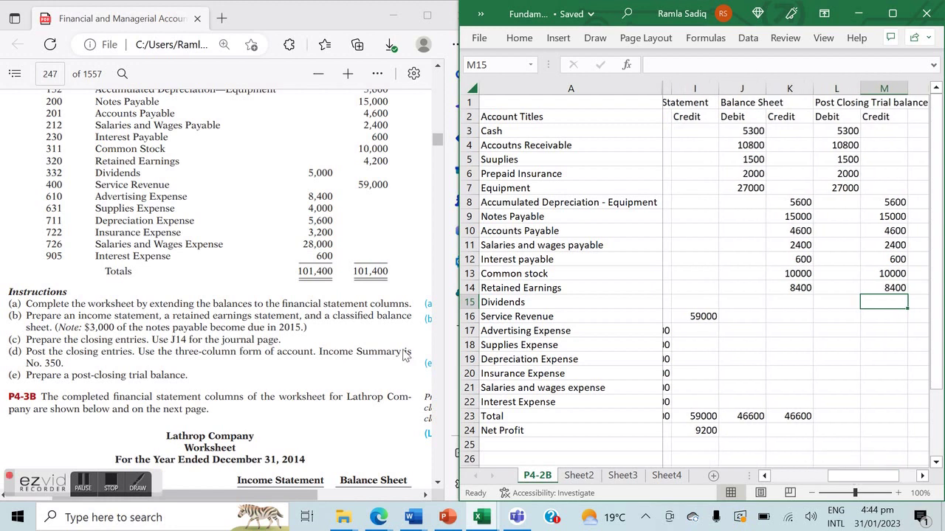
click(514, 301)
key(Down)
key(Down)
key(Down)
key(Down)
key(Down)
key(Down)
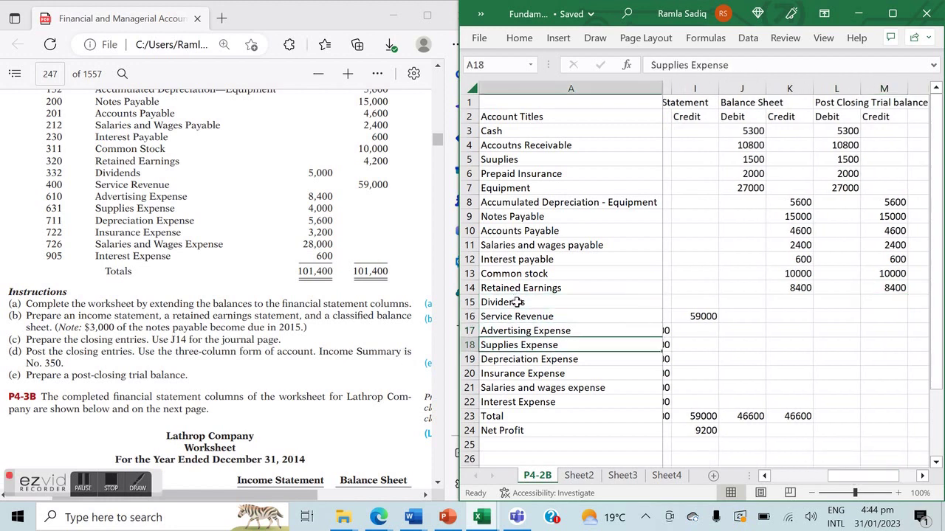
key(Down)
click(871, 318)
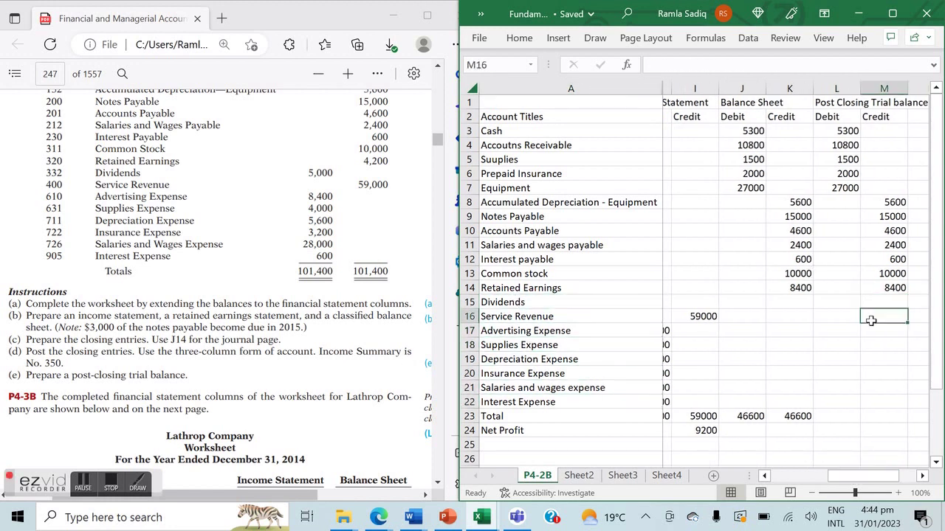
Total the Post Closing Trial balance debits in L23 with a SUM of L3:L7.
click(842, 416)
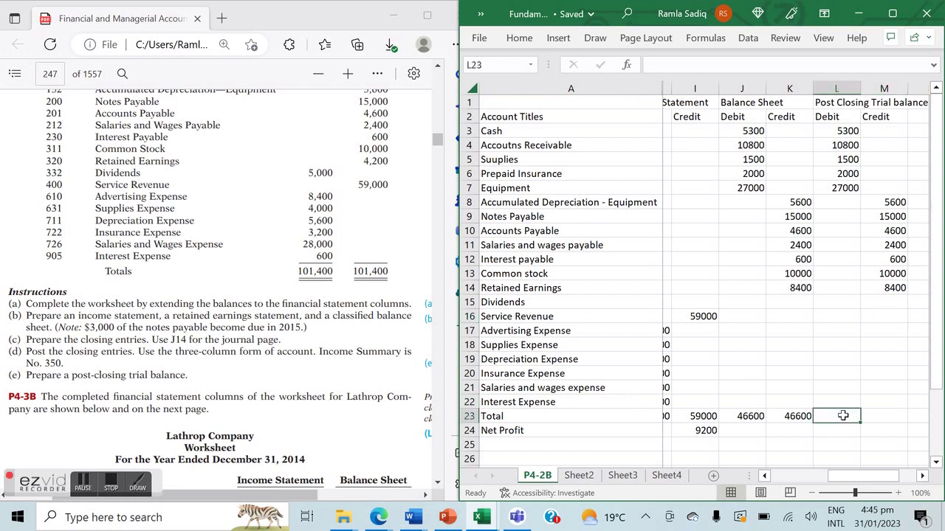
scroll(842, 416, right, 2)
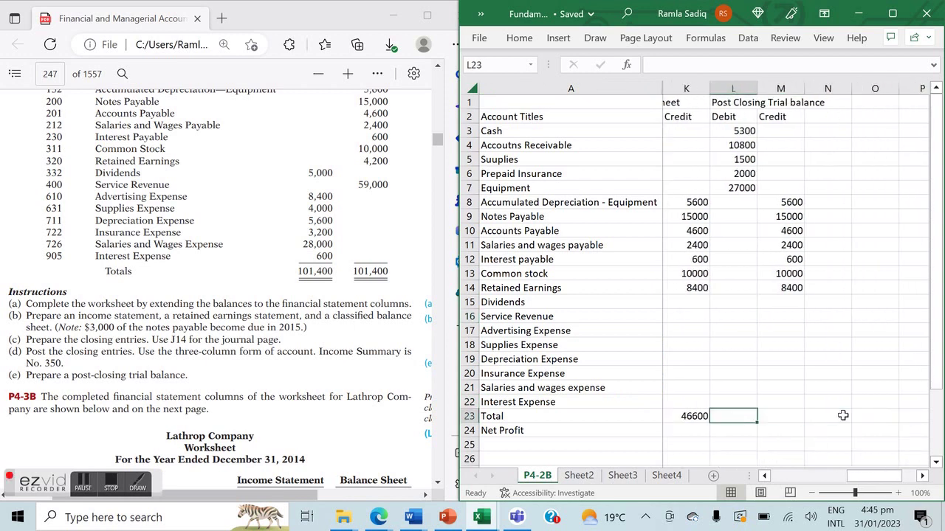
text(=SUM()
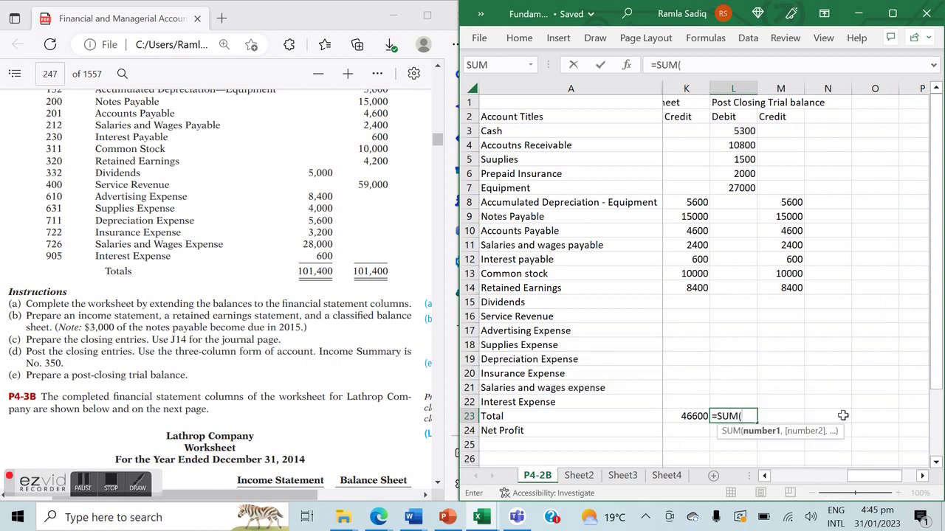
drag(738, 188, 738, 131)
text())
key(Return)
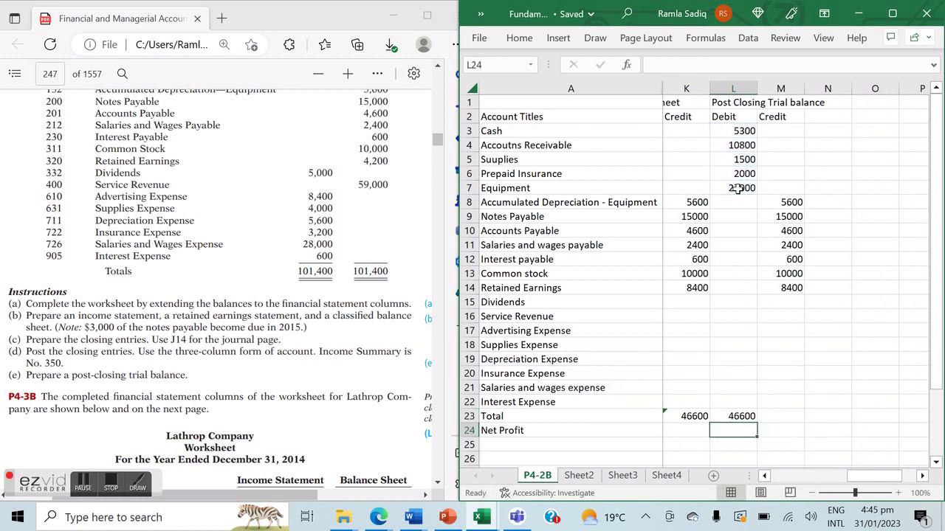
Total the Post Closing Trial balance credits in M23 with a SUM of M8:M14.
click(787, 417)
text(=)
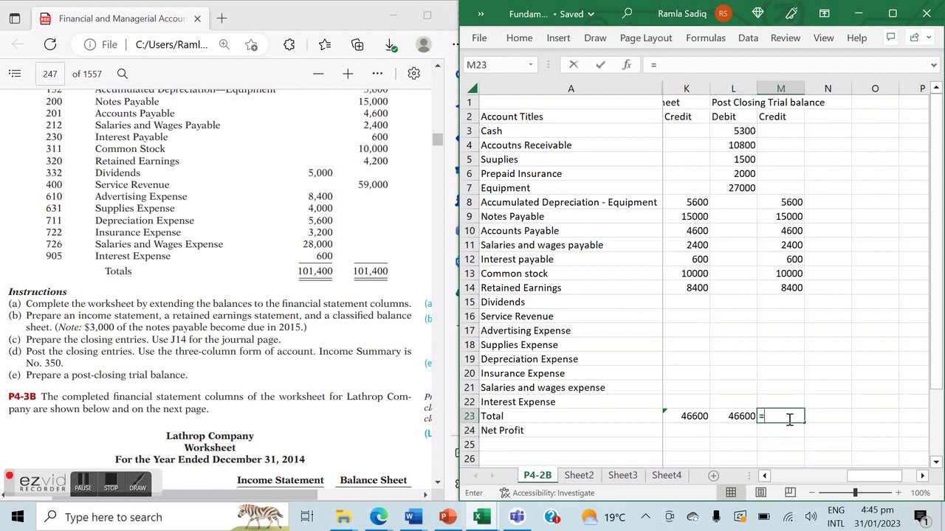
text(SUM()
drag(772, 290, 774, 205)
key(Return)
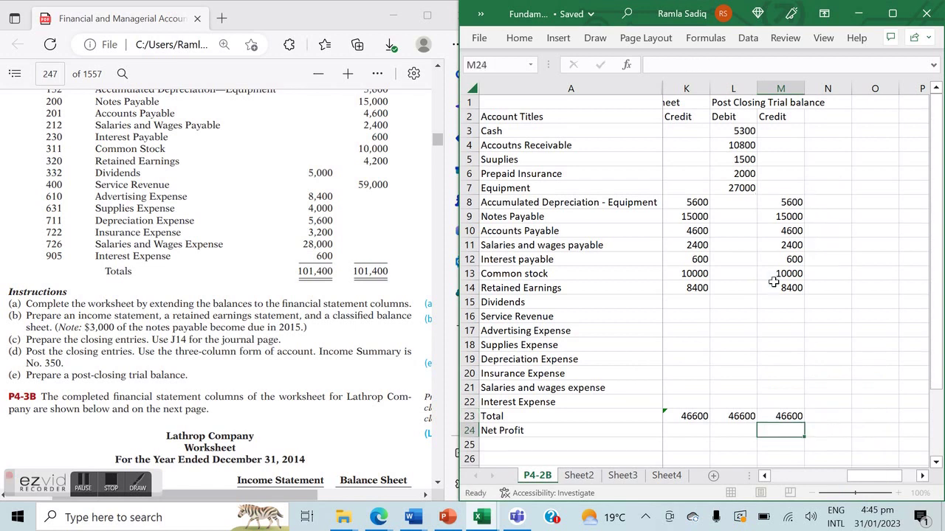
click(746, 436)
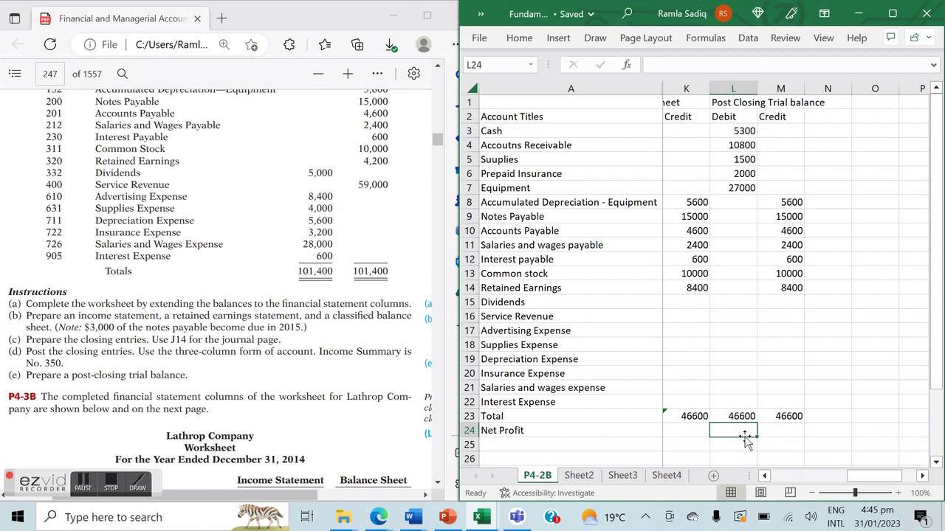